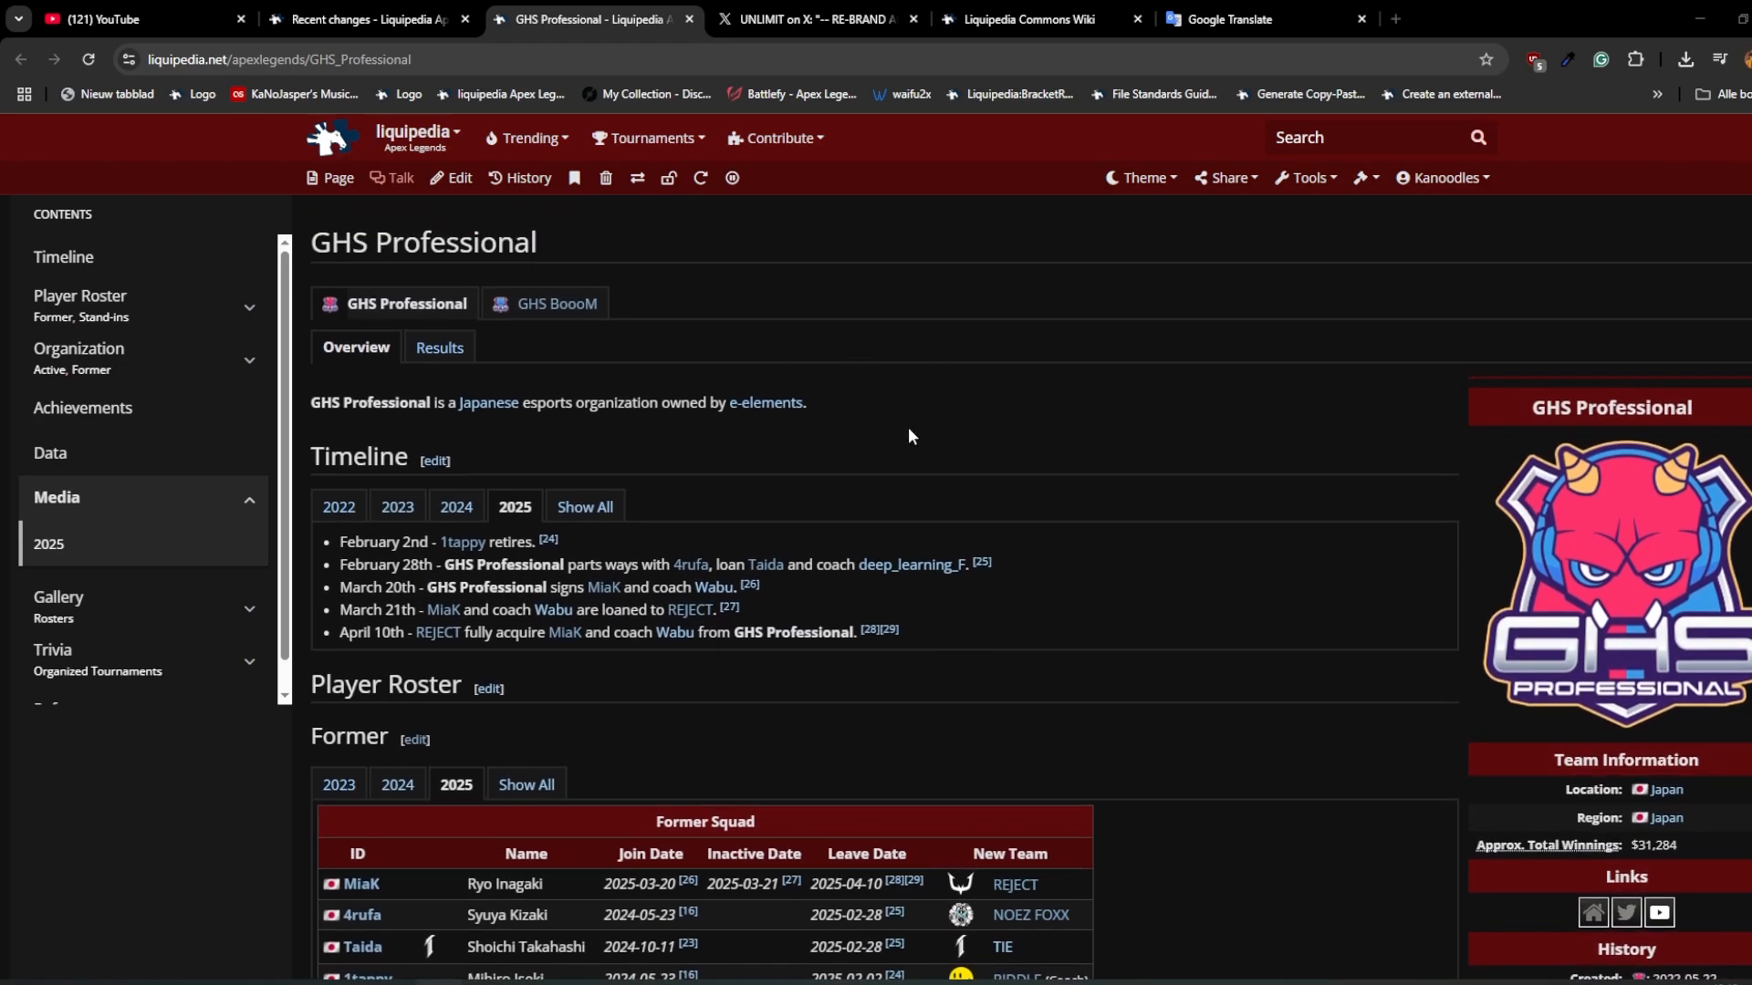
Step: Copy the team name "GHS Professional" from the team infobox and view UNLIMIT's rebrand announcement on X
drag(1691, 410, 1543, 410)
scroll(1077, 533, down, 1)
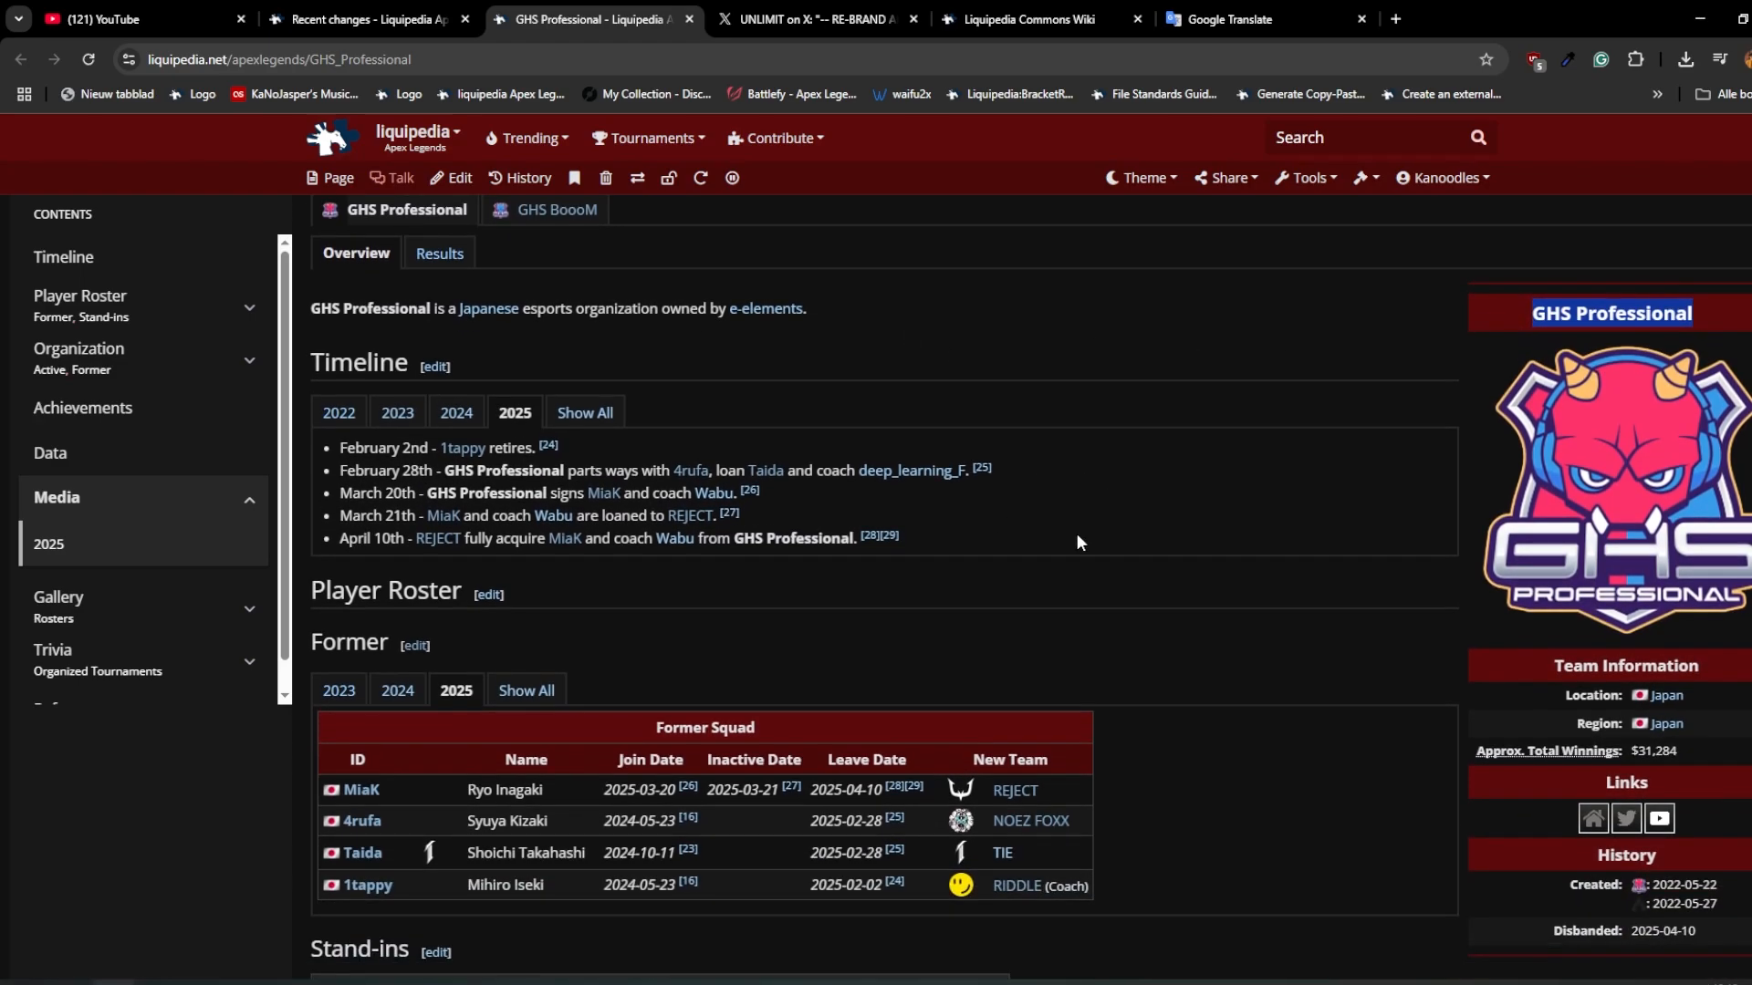
key(ctrl+Tab)
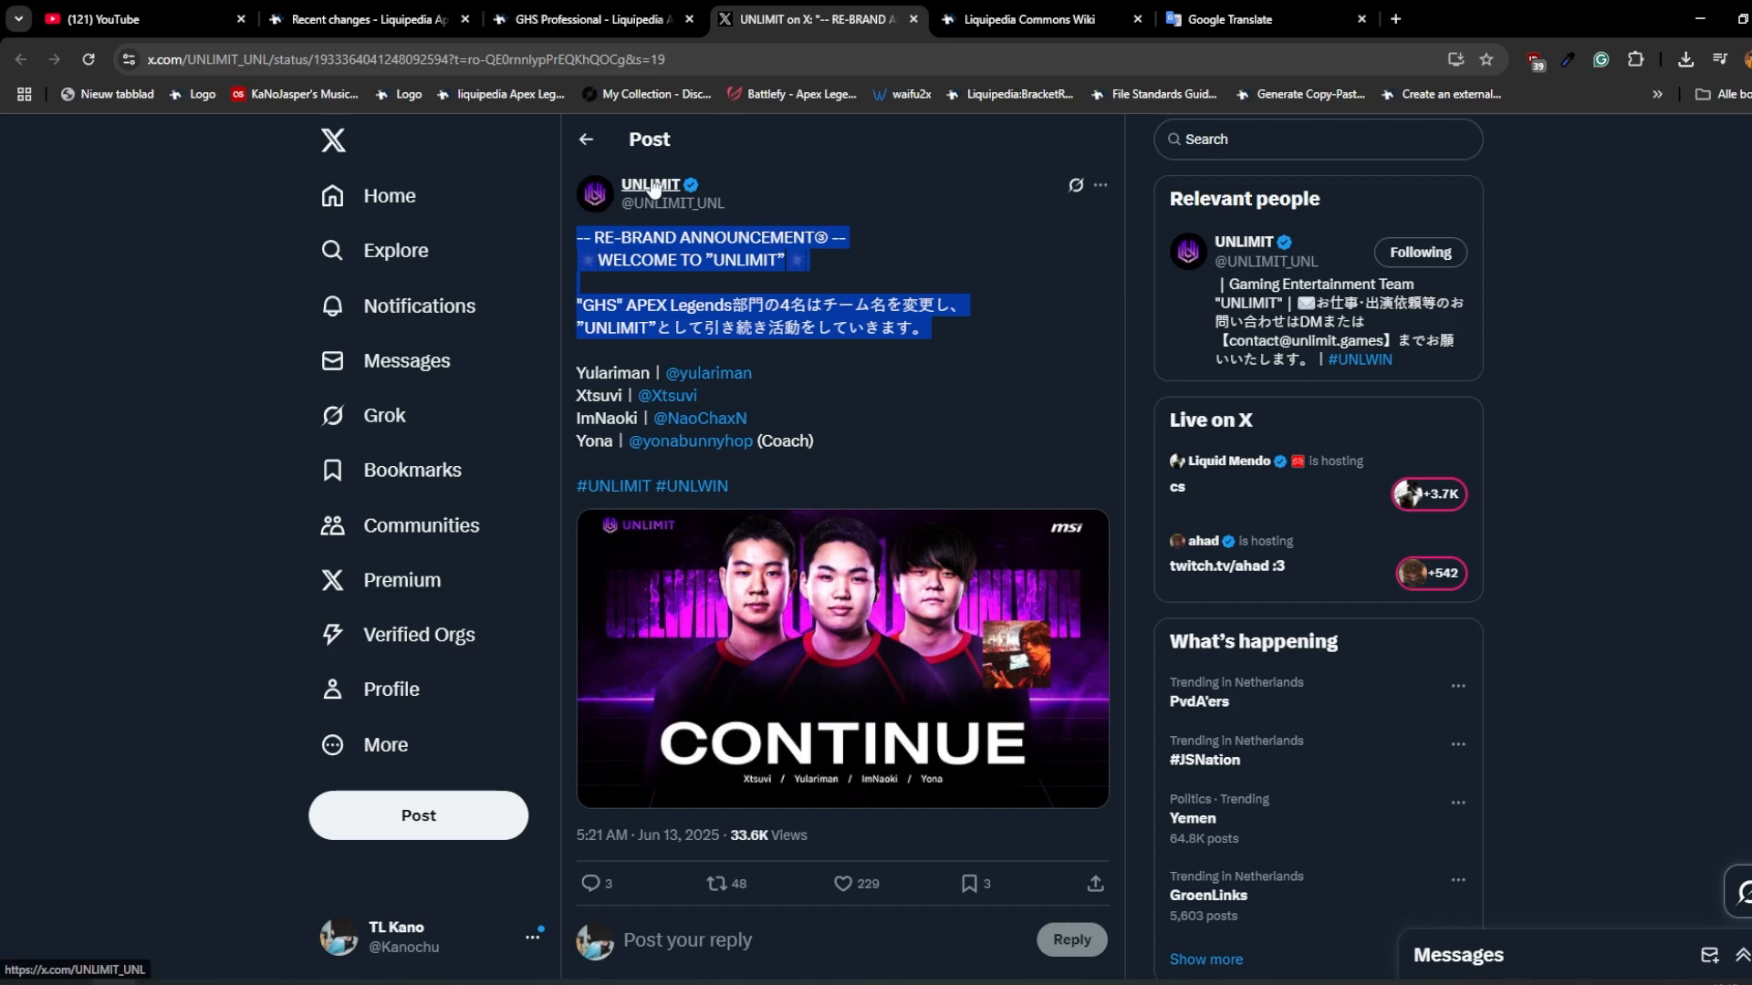
Step: Open the file upload form on Liquipedia Commons
click(983, 11)
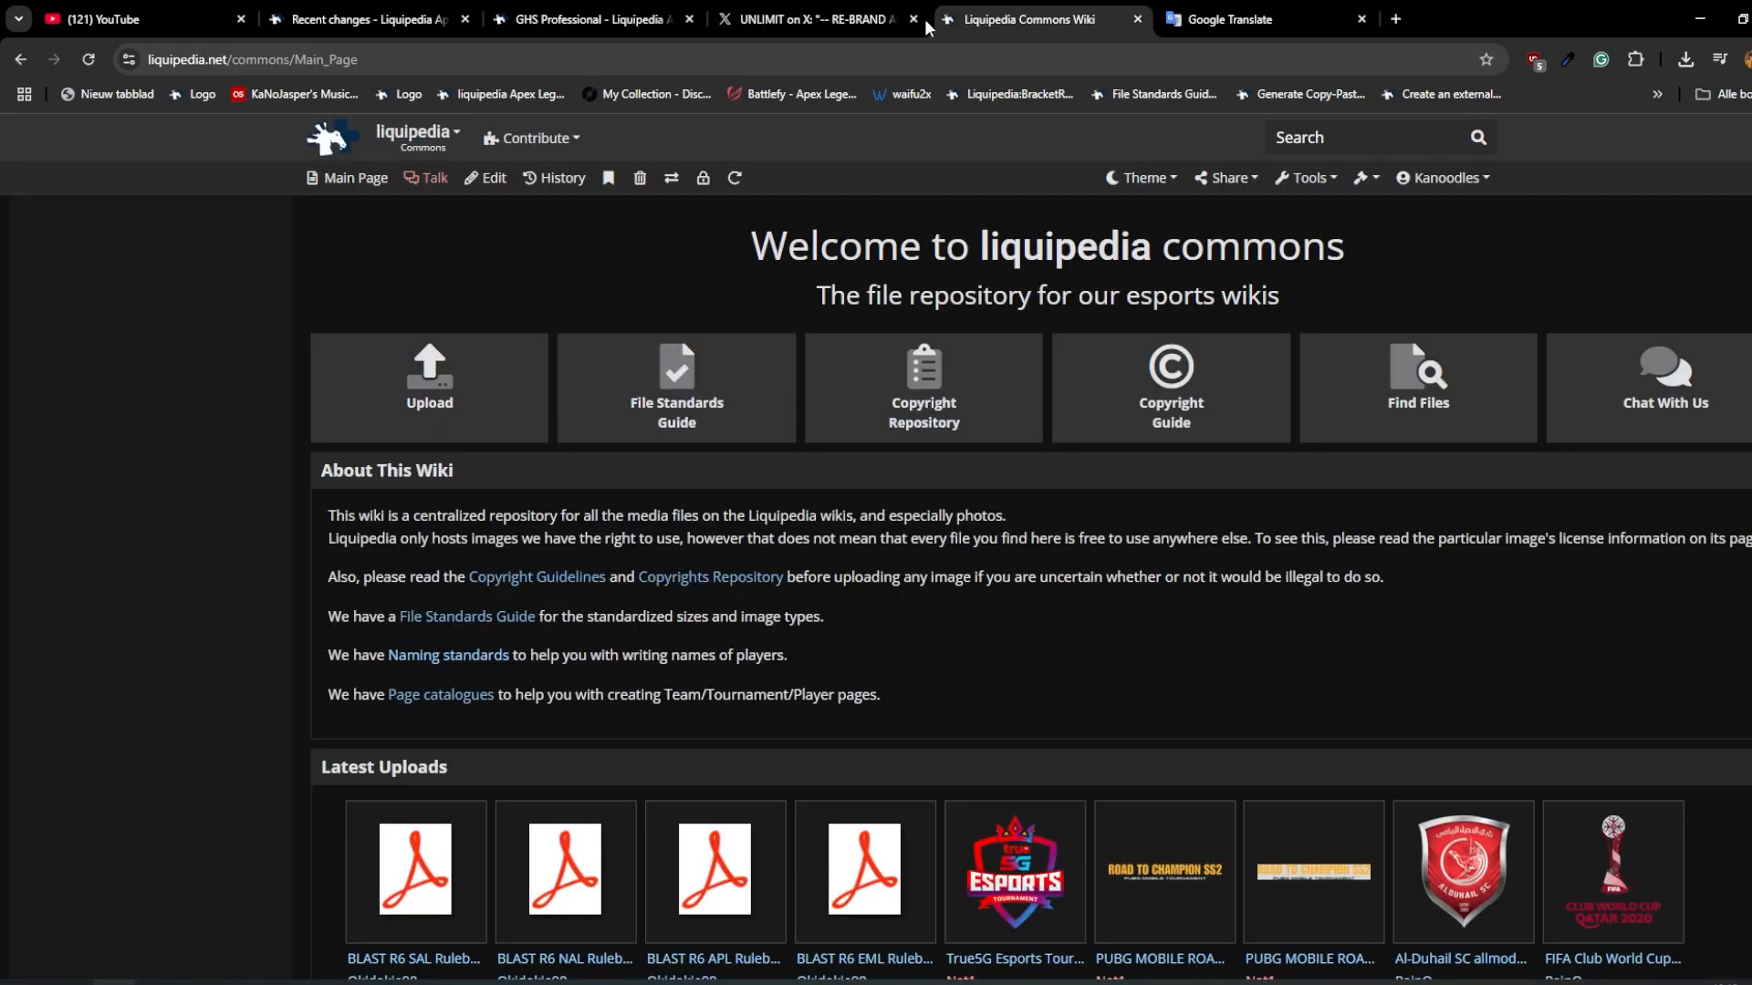
click(445, 362)
scroll(482, 600, down, 2)
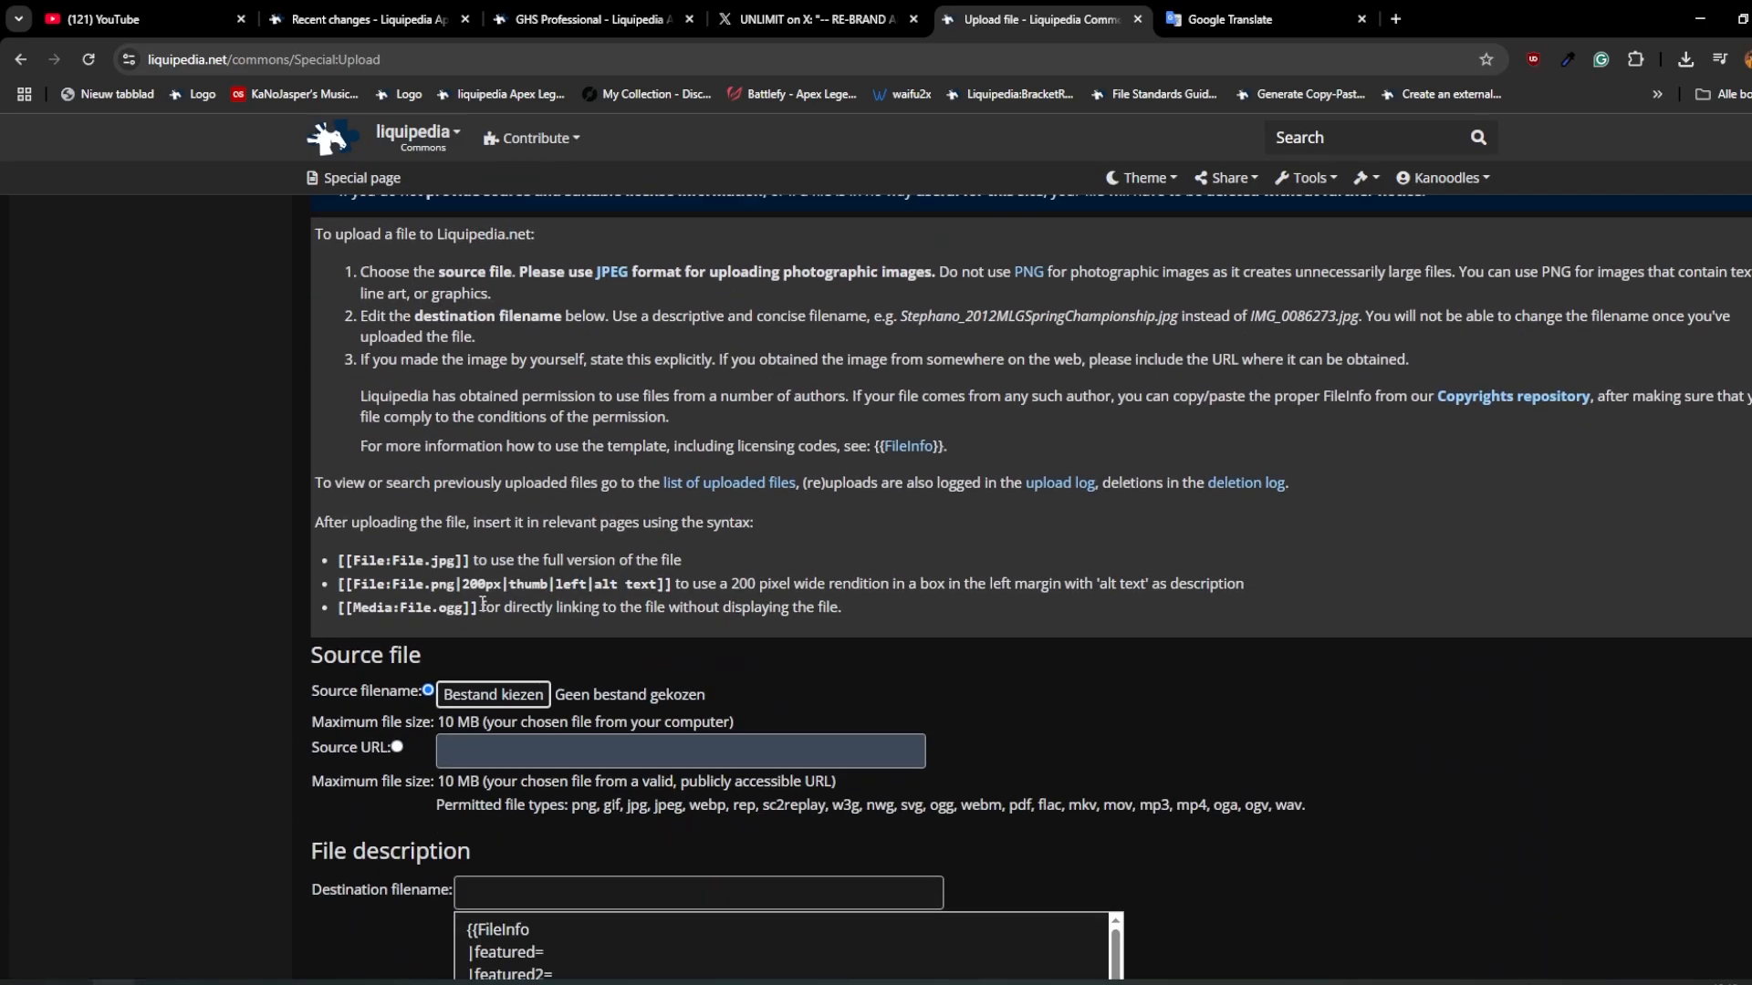
click(494, 806)
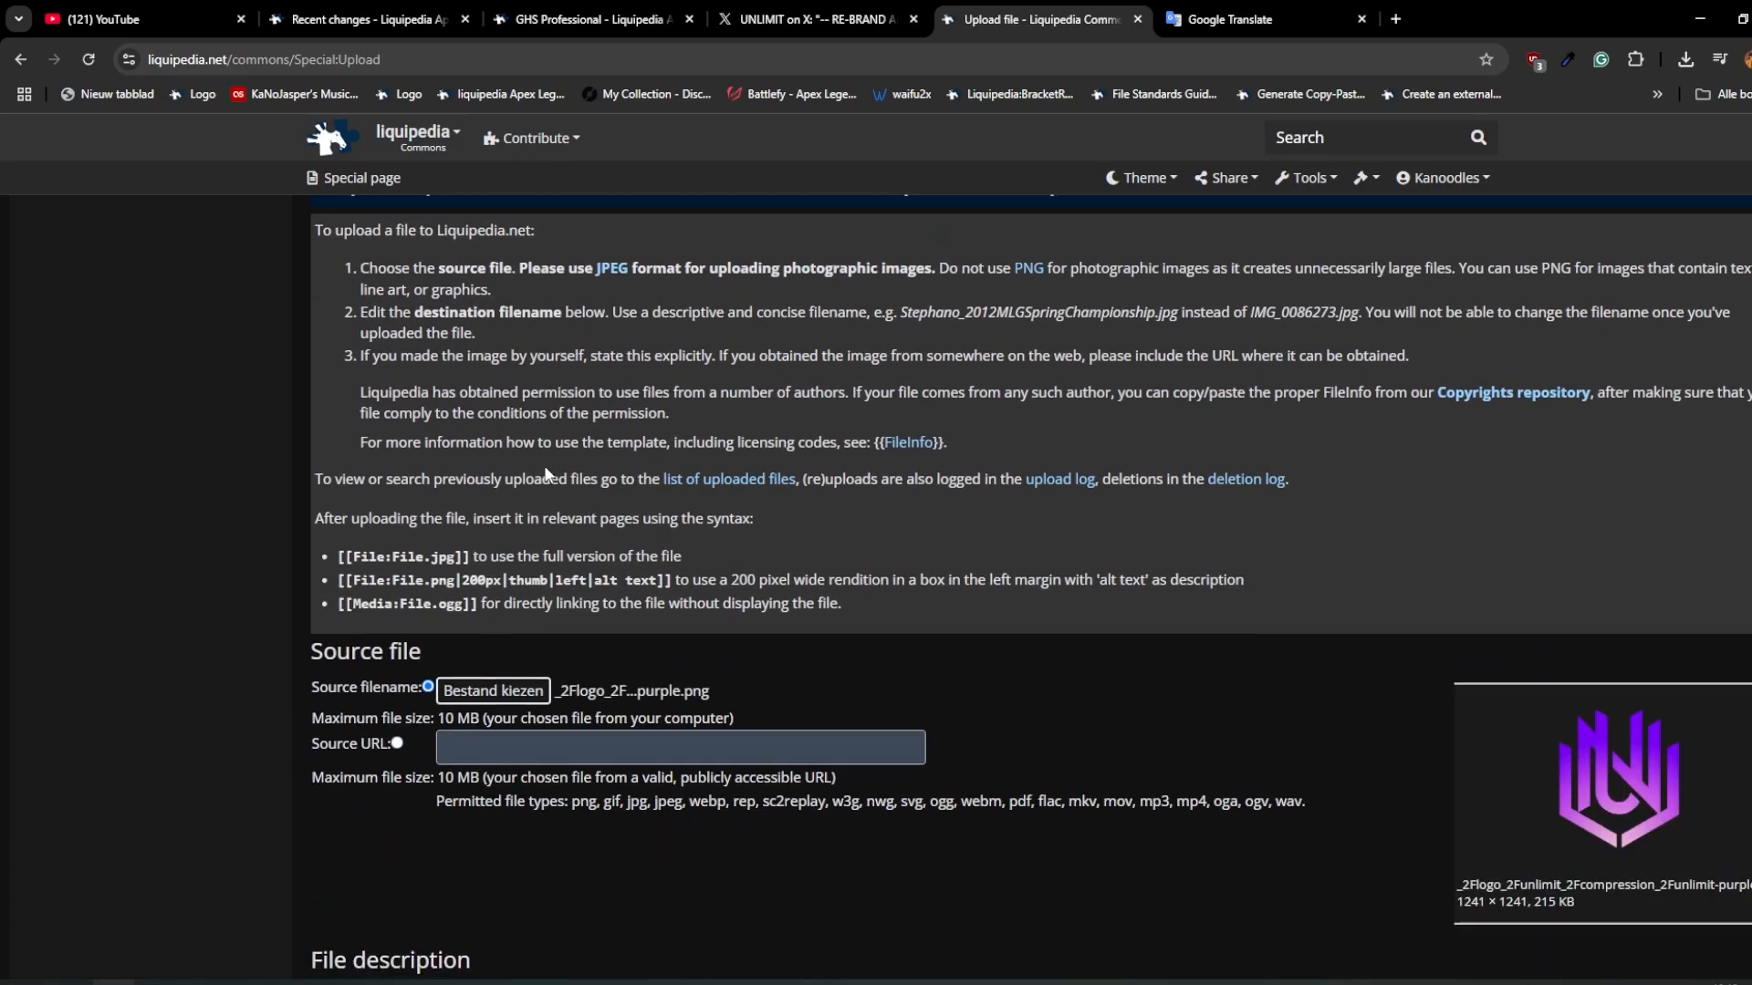
scroll(485, 509, down, 3)
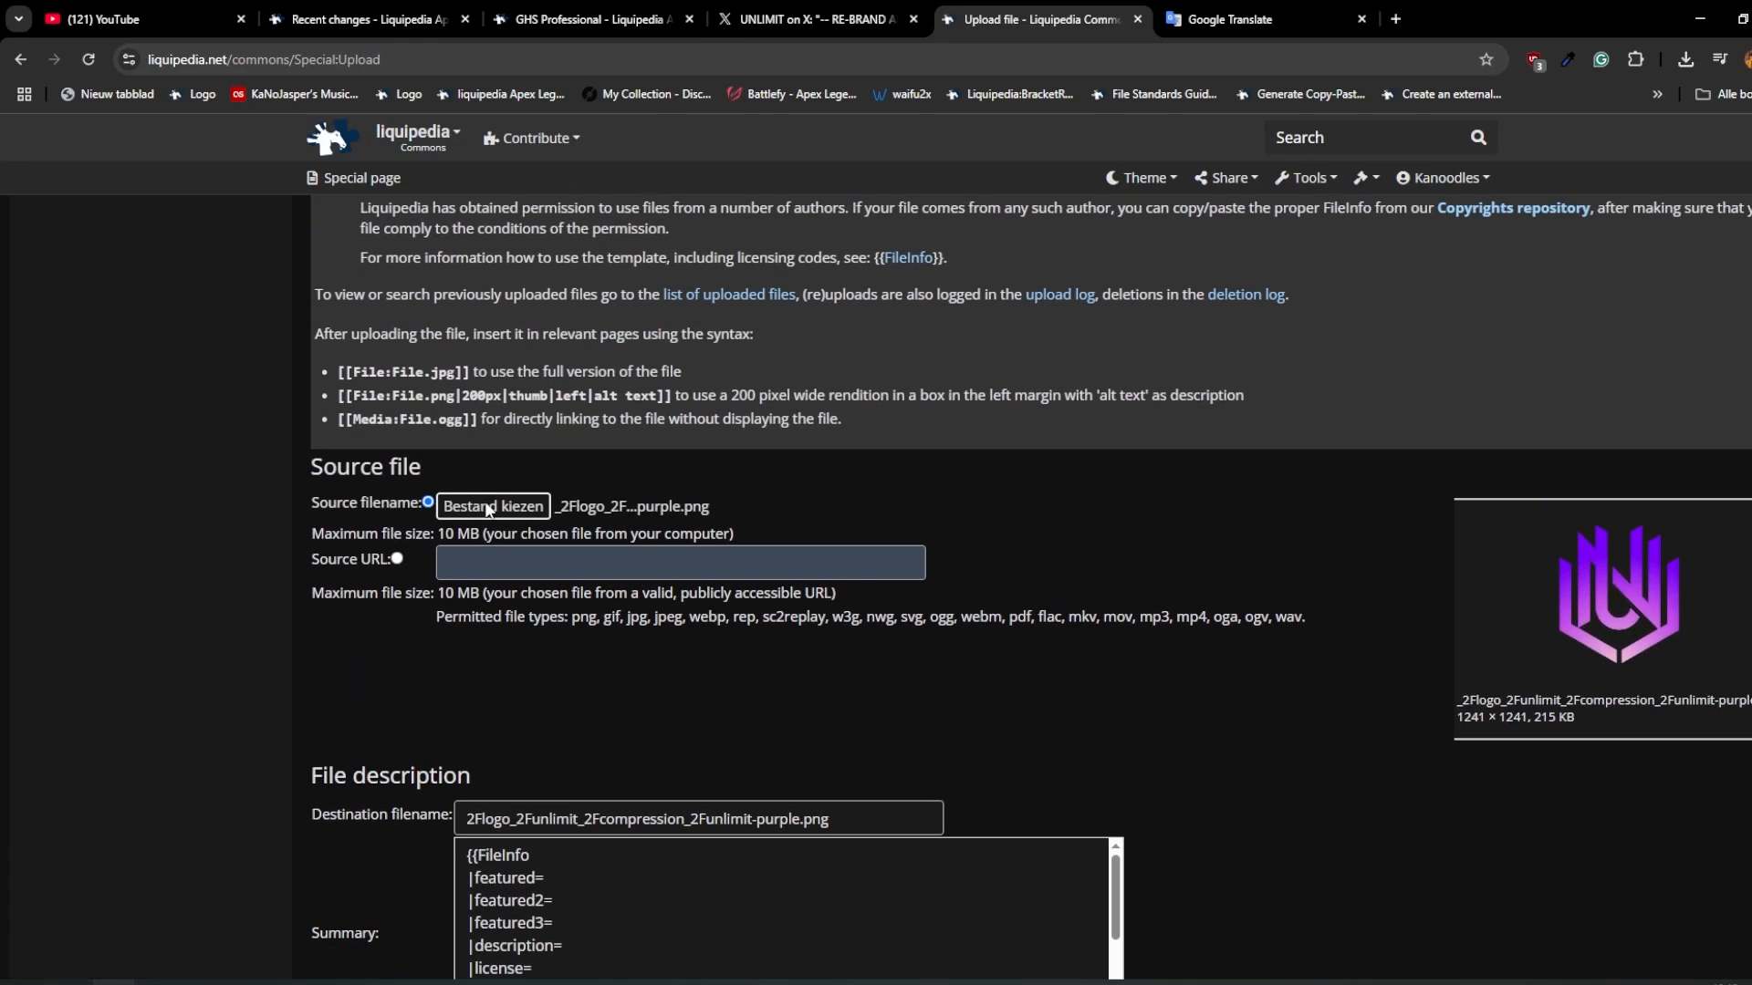
click(490, 507)
click(350, 292)
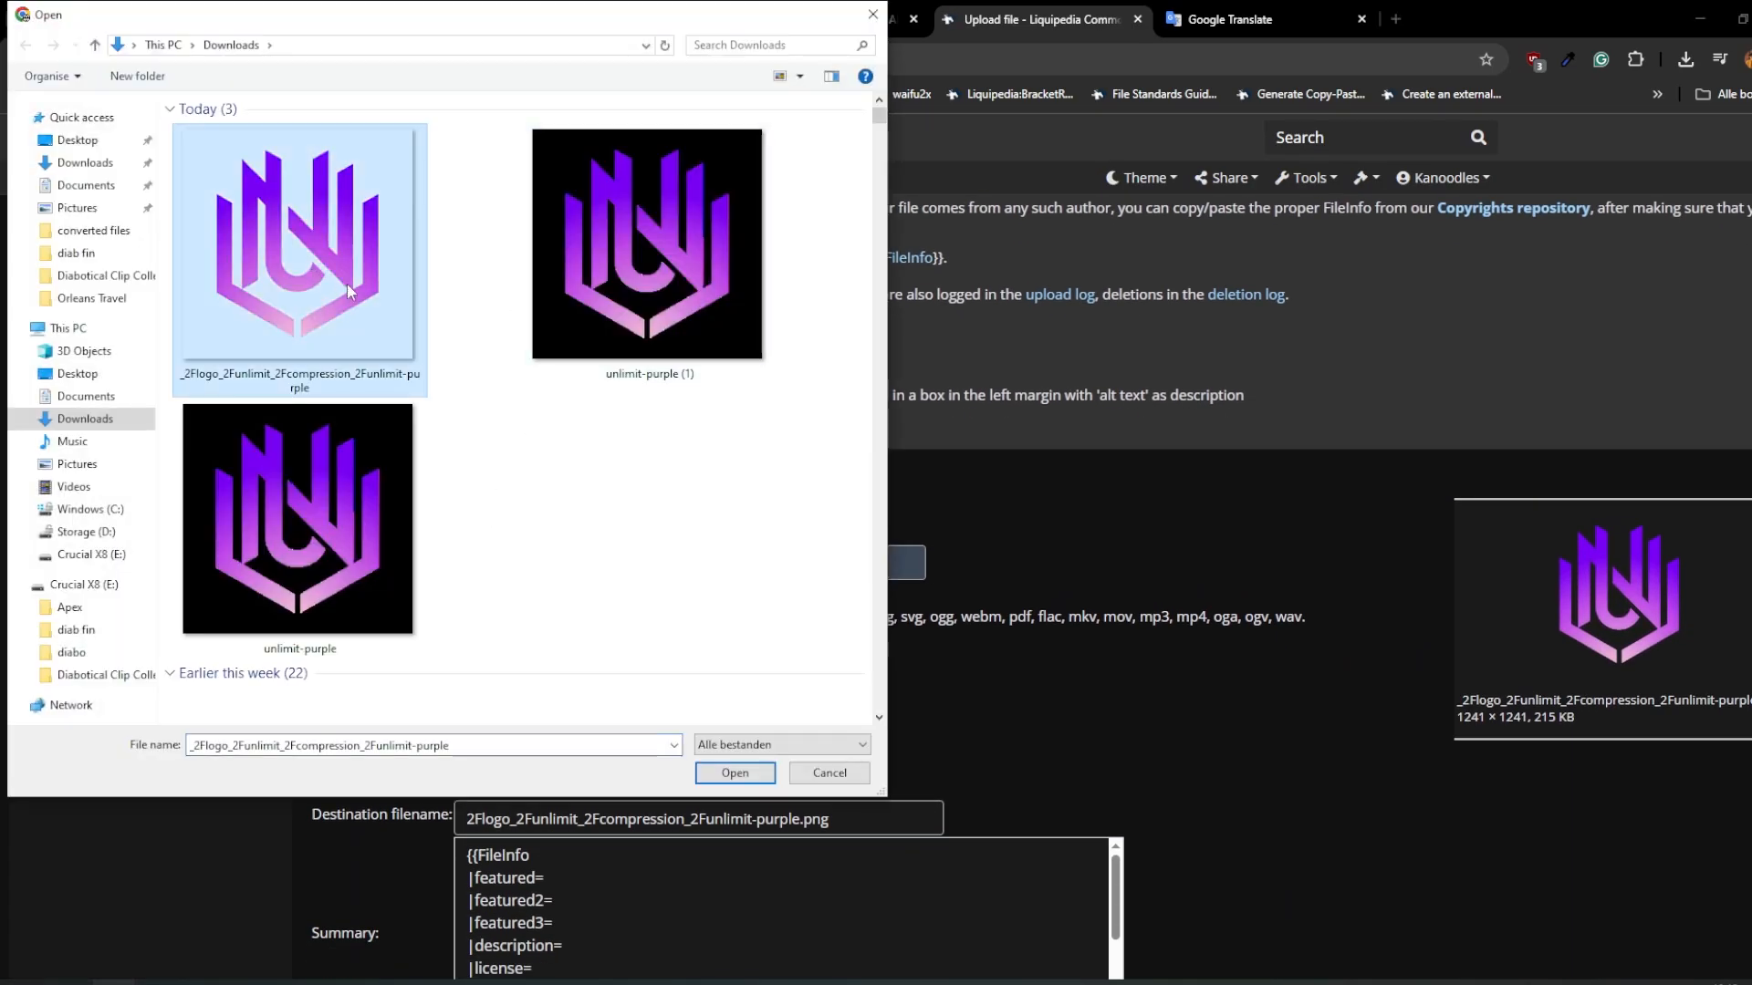
click(807, 775)
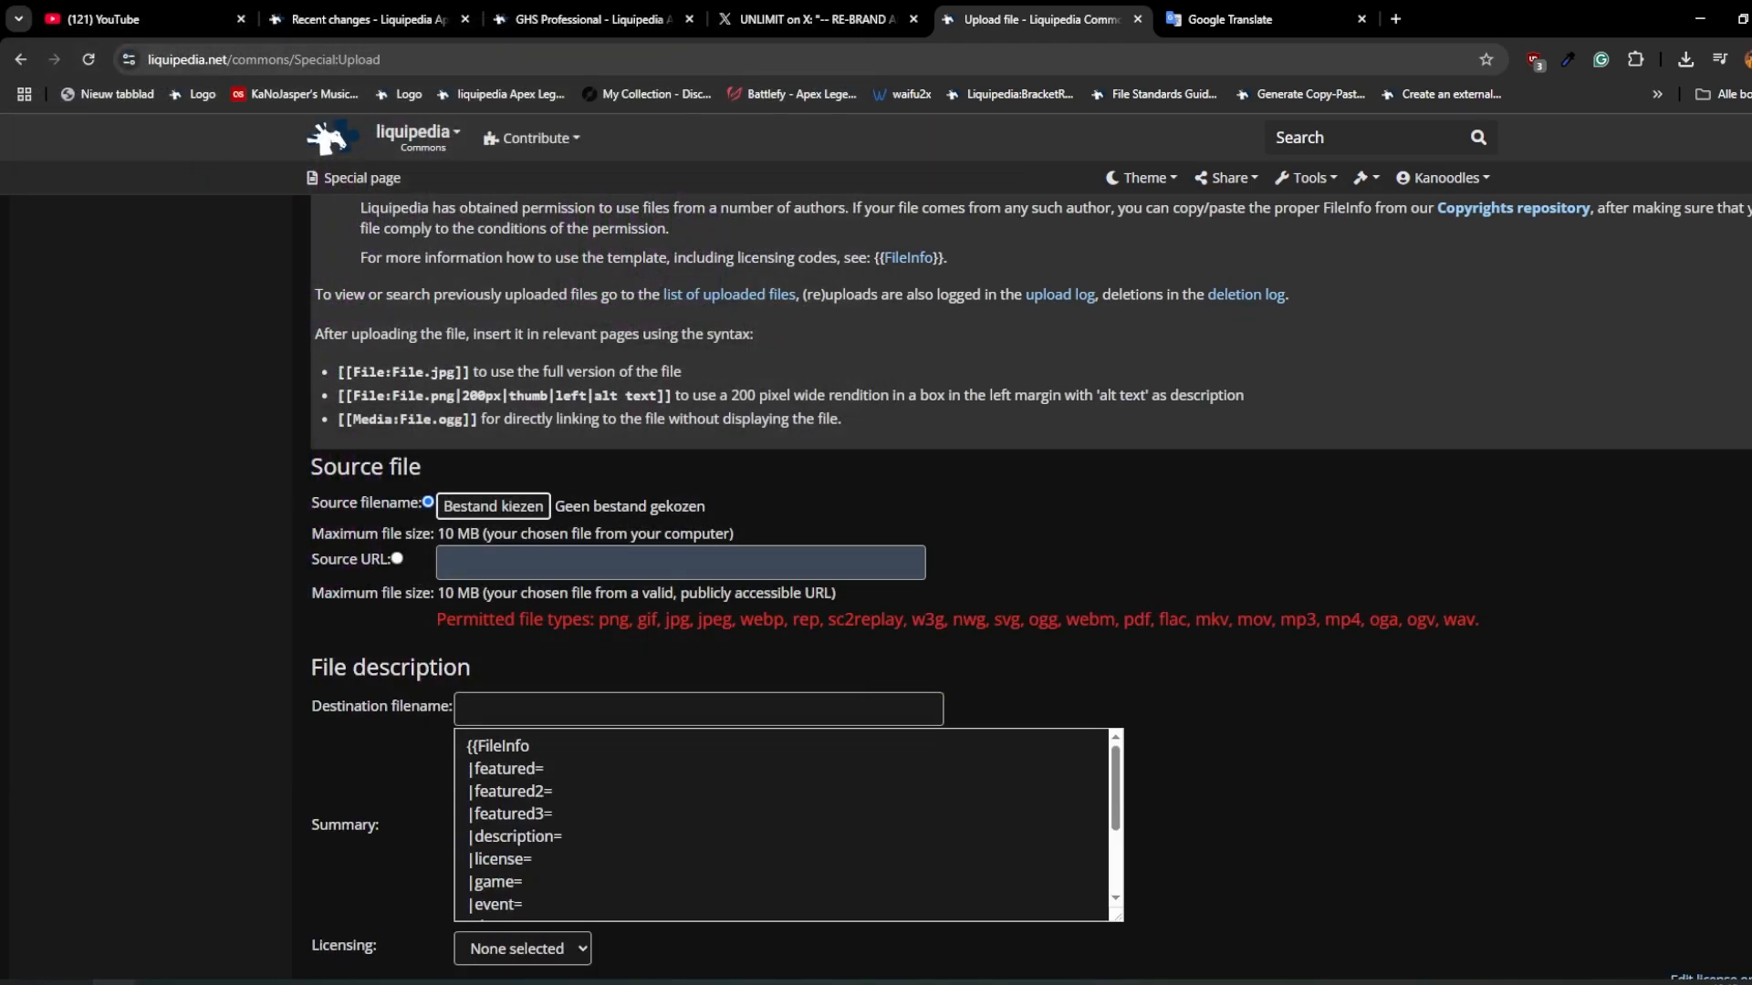
click(493, 507)
double_click(572, 300)
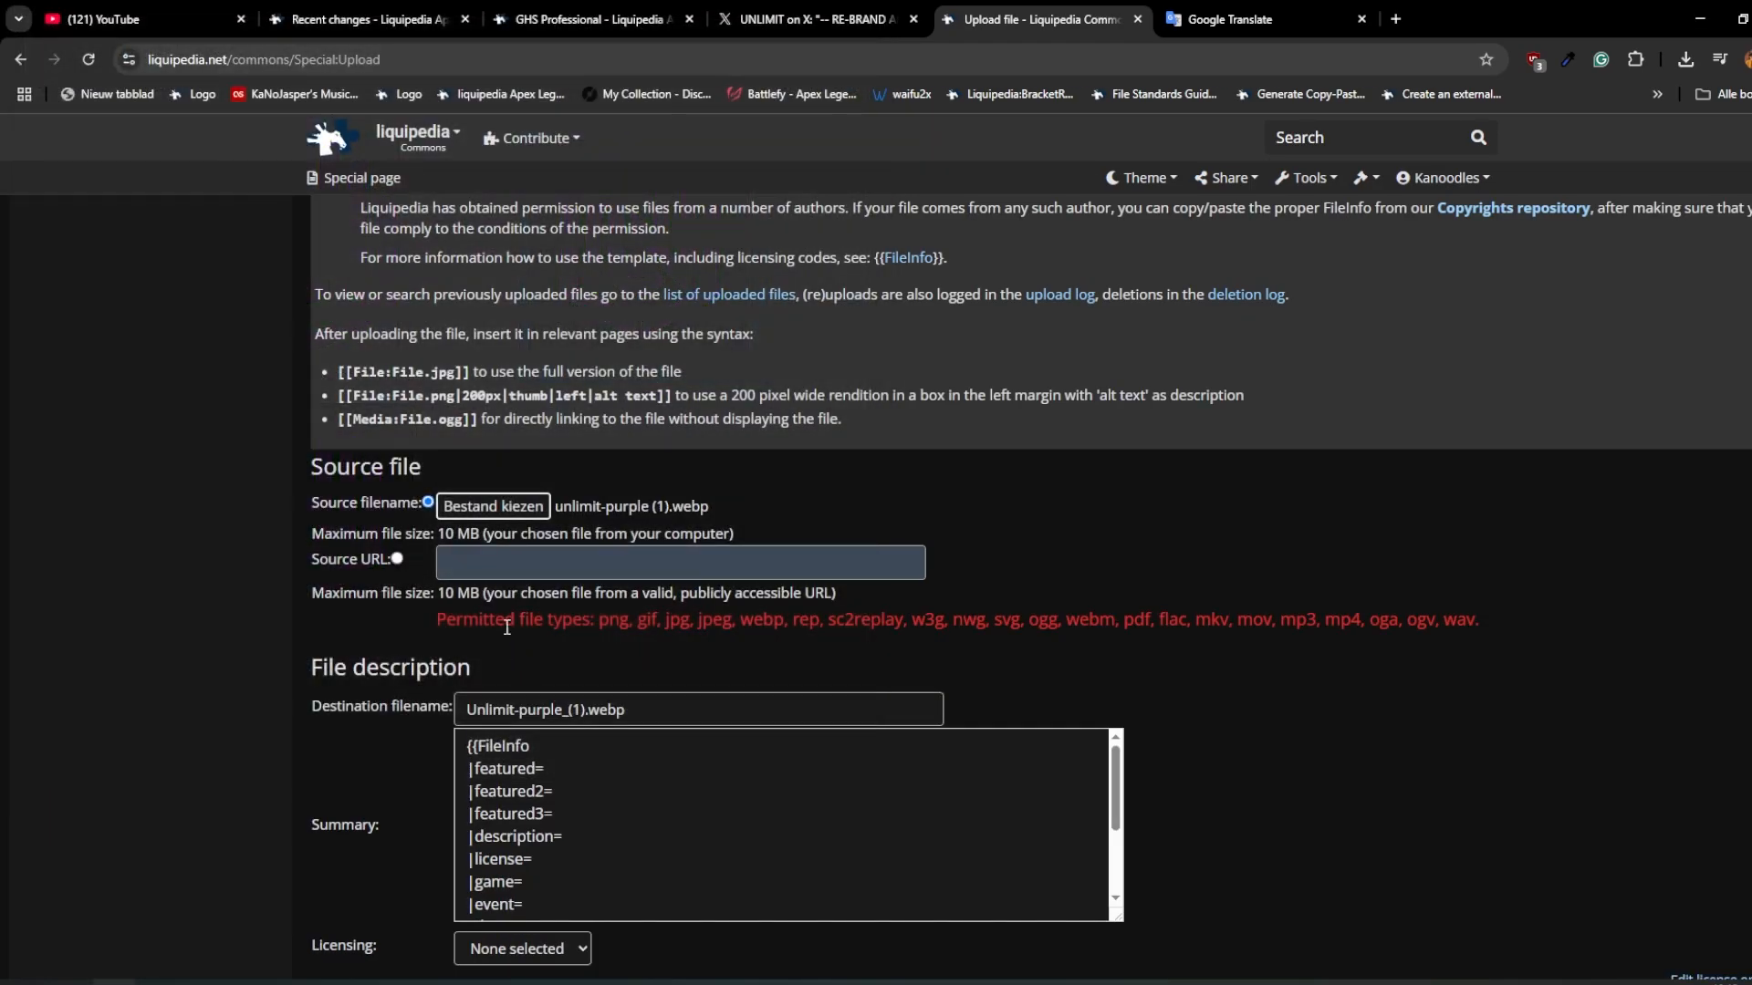
Step: Choose the transparent logo _2Flogo_2Funlimit_2Fcompression_2Funlimit-purple.png from Downloads as the source file
click(509, 513)
double_click(311, 325)
scroll(612, 587, down, 2)
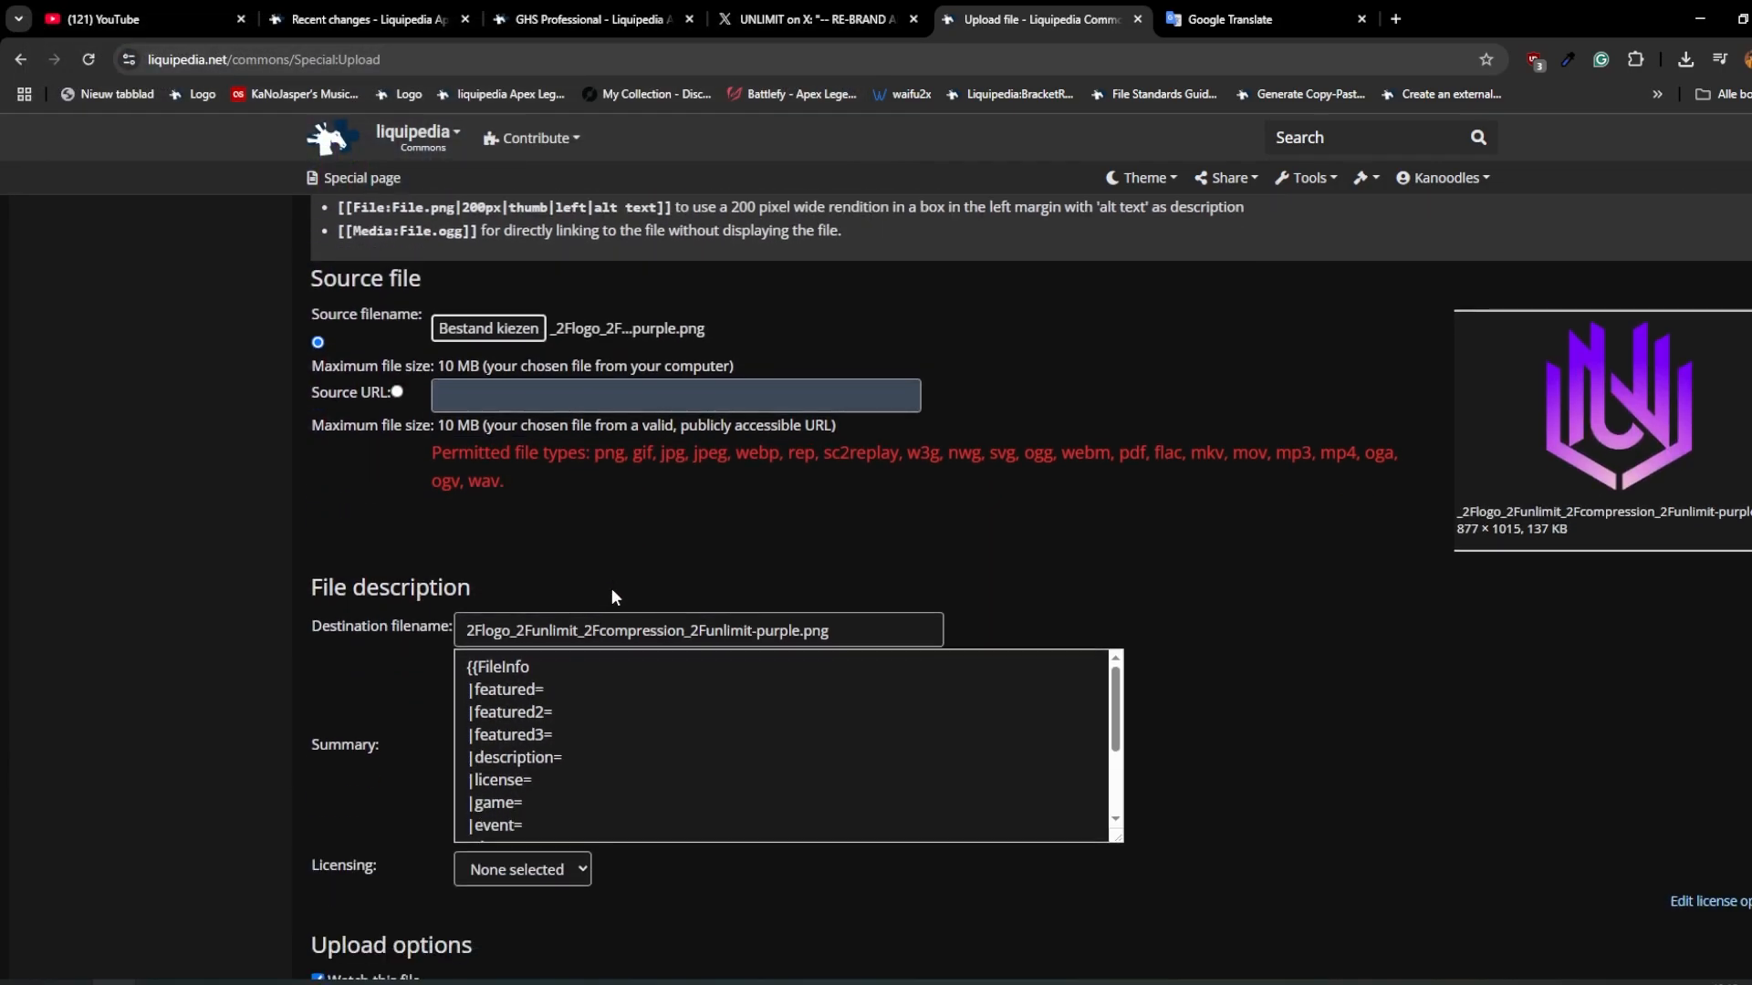
Step: Set the destination filename to "UNLIMIT 2025 allmode.png"
double_click(628, 630)
key(BackSpace)
key(Delete)
key(Delete)
key(Delete)
key(Delete)
key(Delete)
key(Delete)
key(Delete)
text(UNLIMIT allmode)
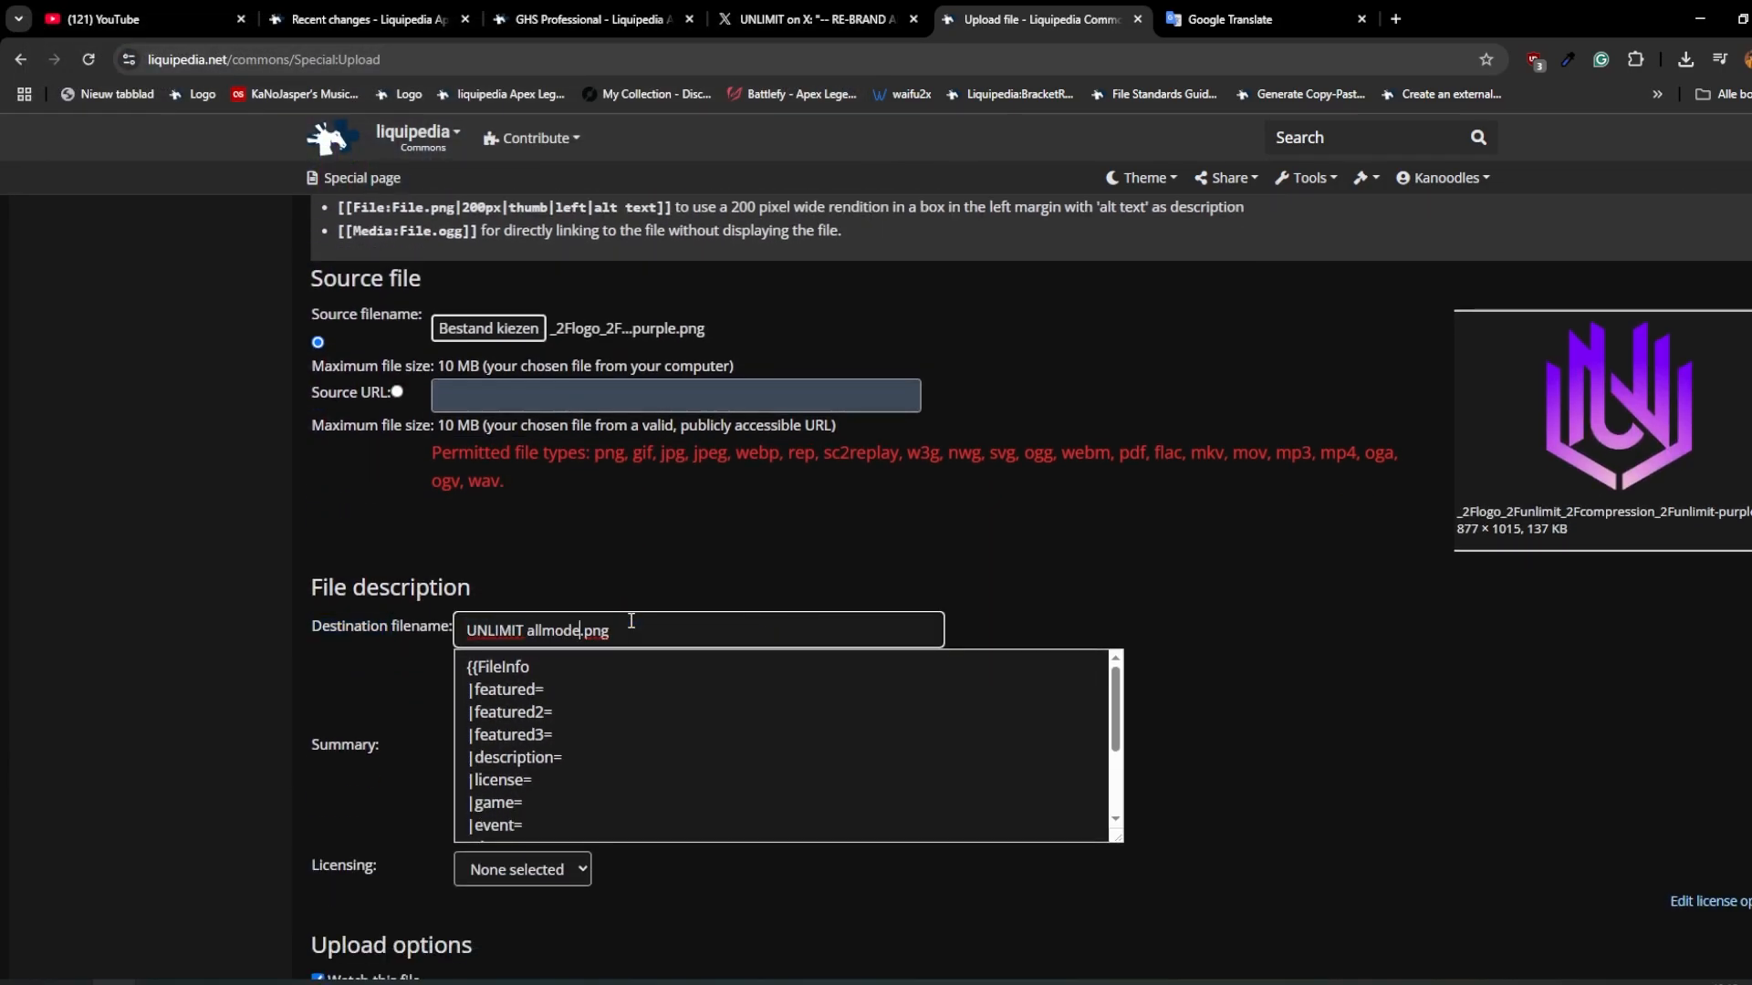
click(527, 630)
text(20254)
key(BackSpace)
Step: Enter 2025-06-13 as the date in the FileInfo summary and upload the file
click(650, 773)
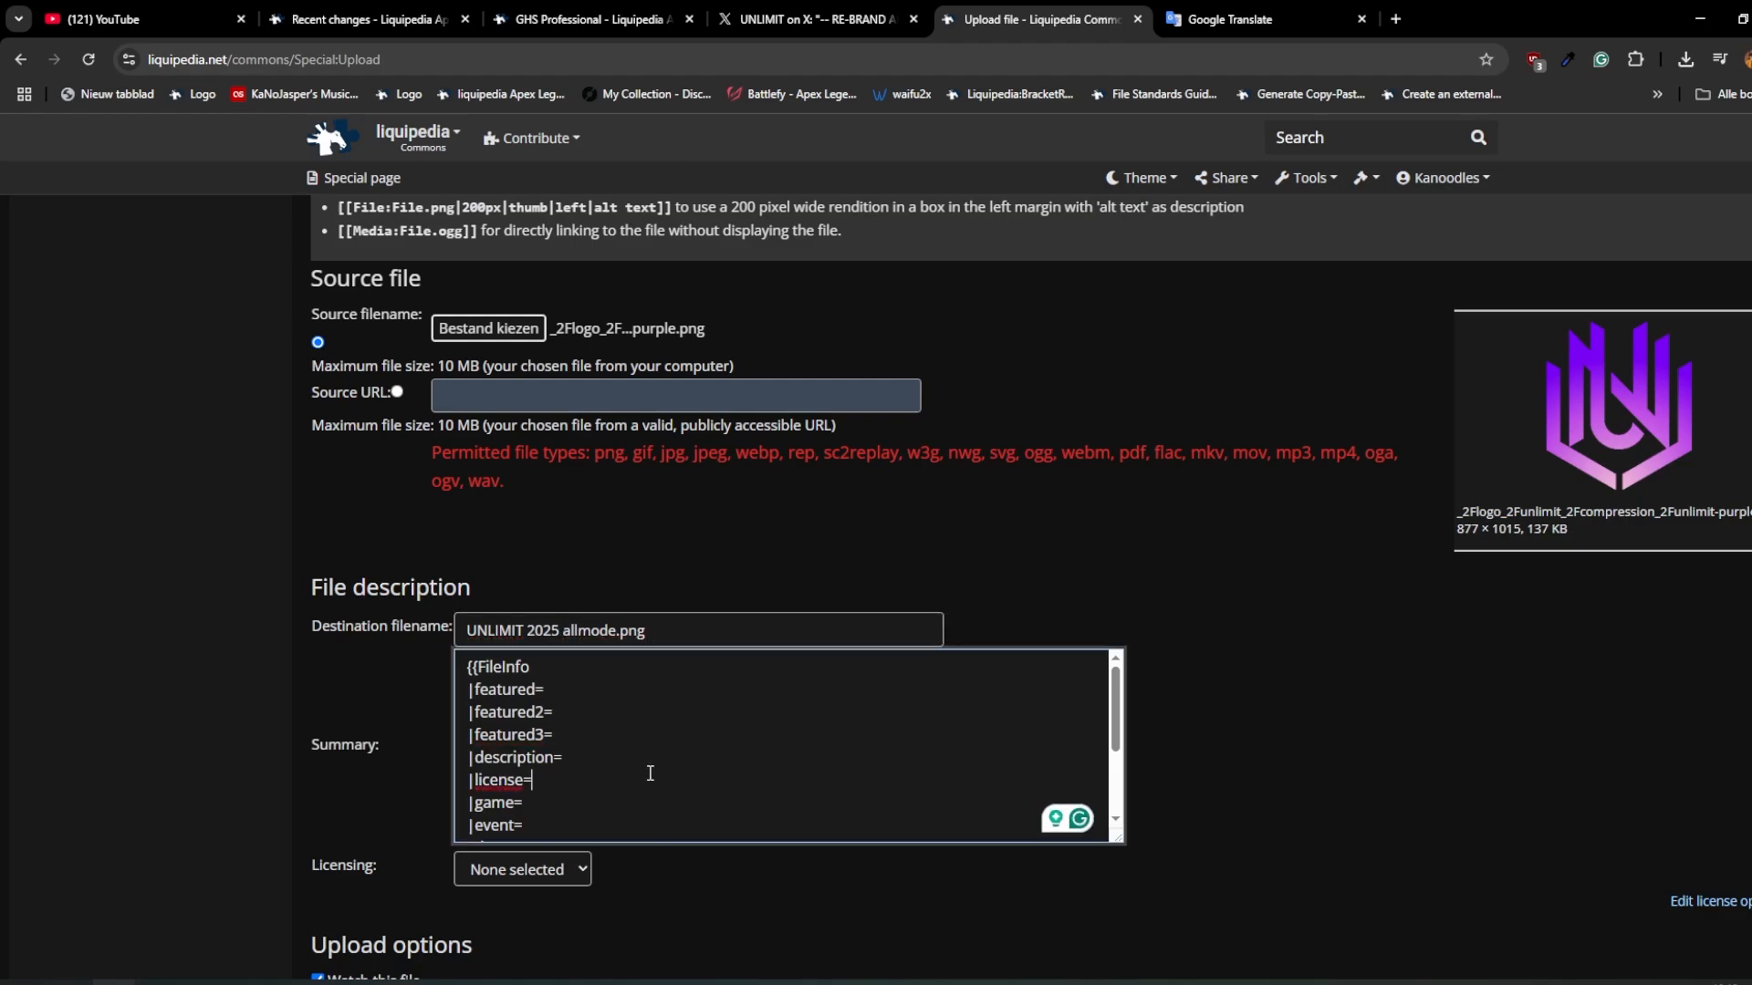
scroll(615, 735, down, 1)
click(544, 750)
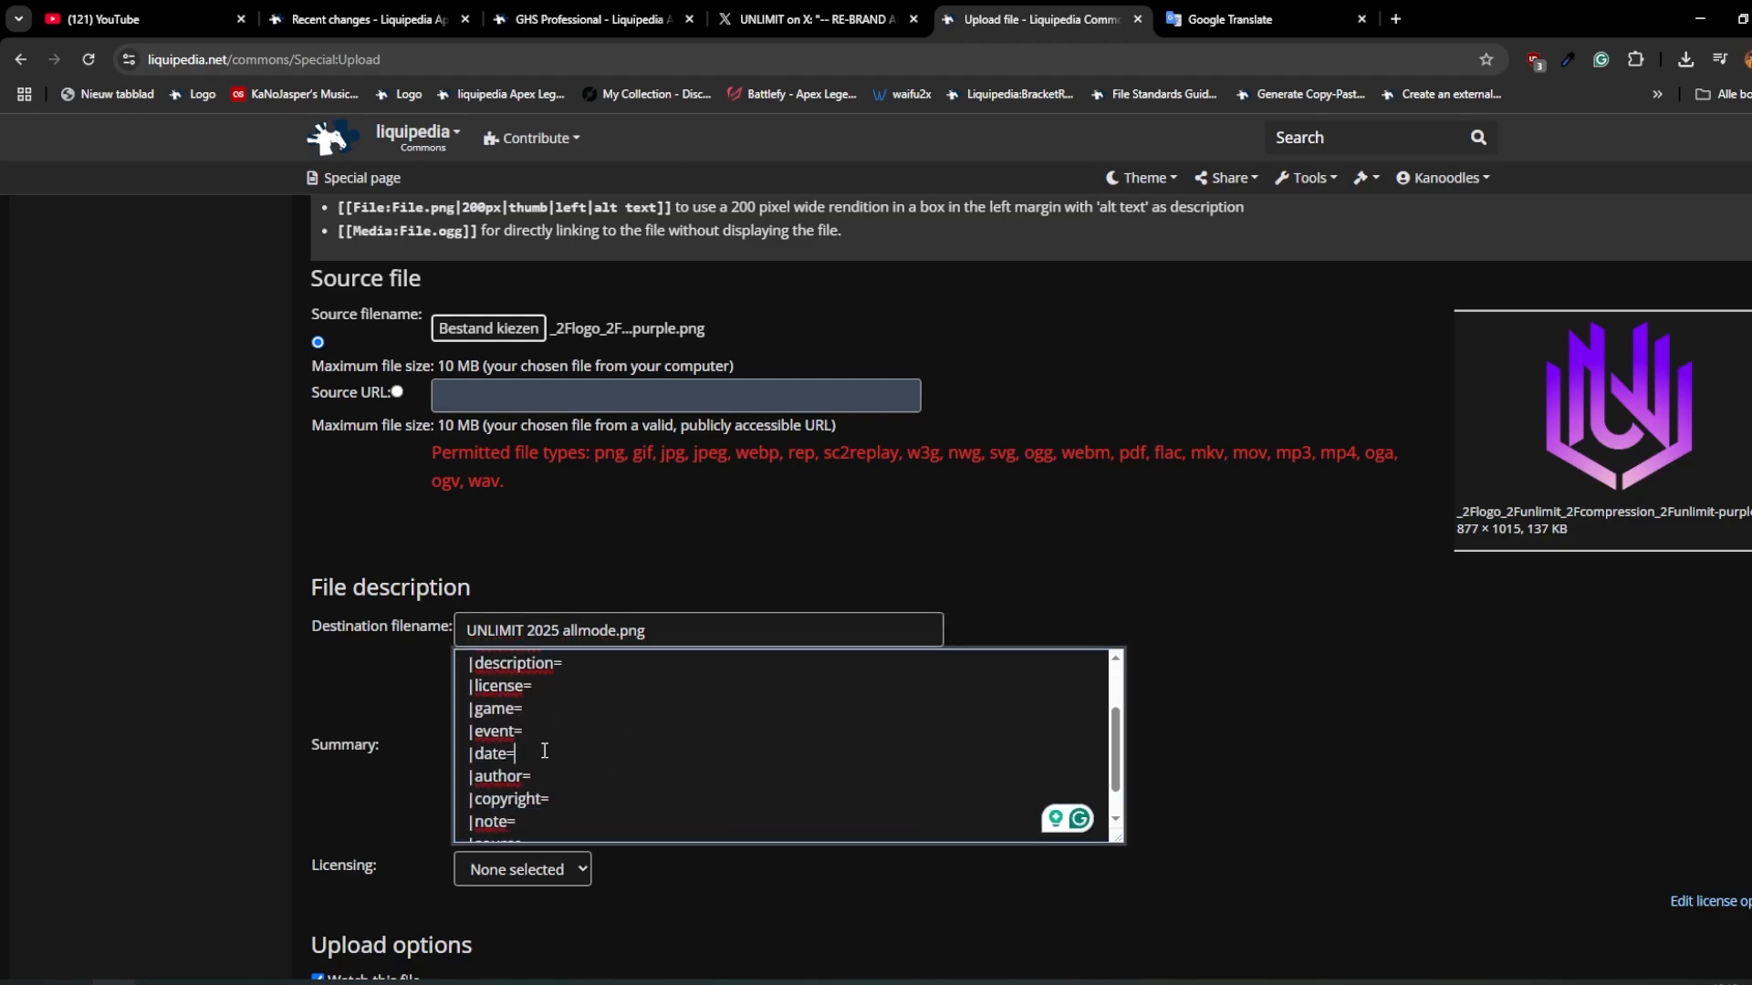
text(2025-06-13)
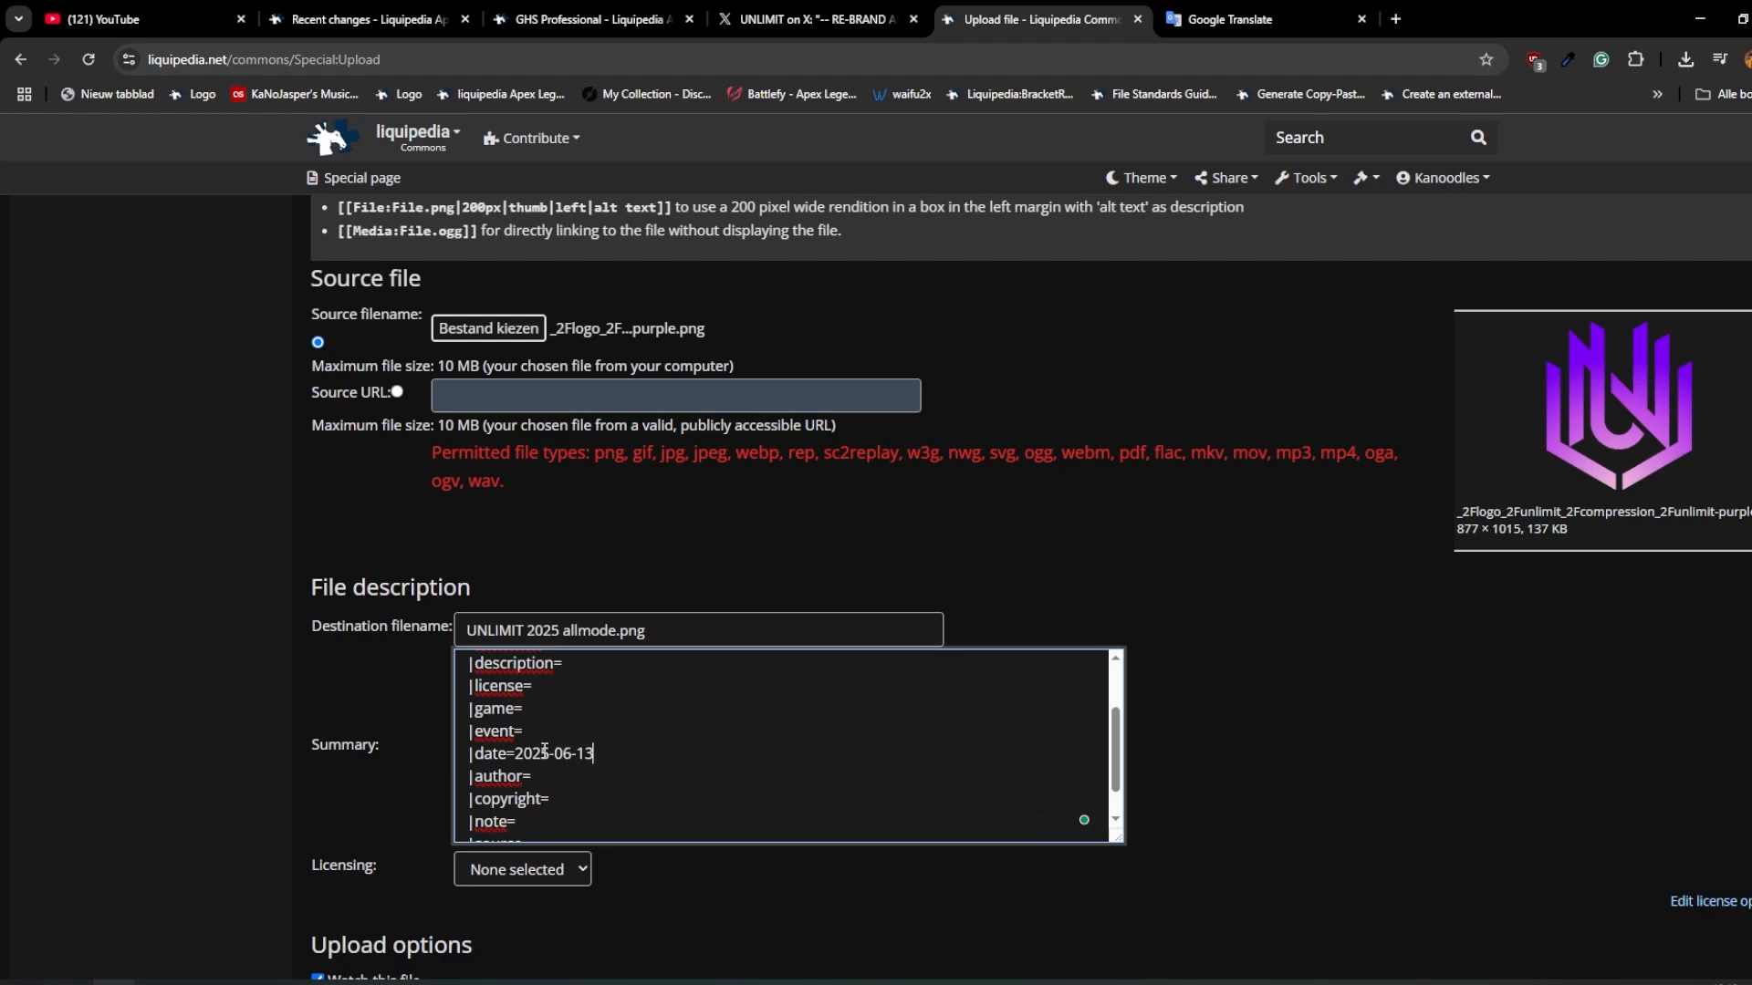
scroll(631, 803, up, 1)
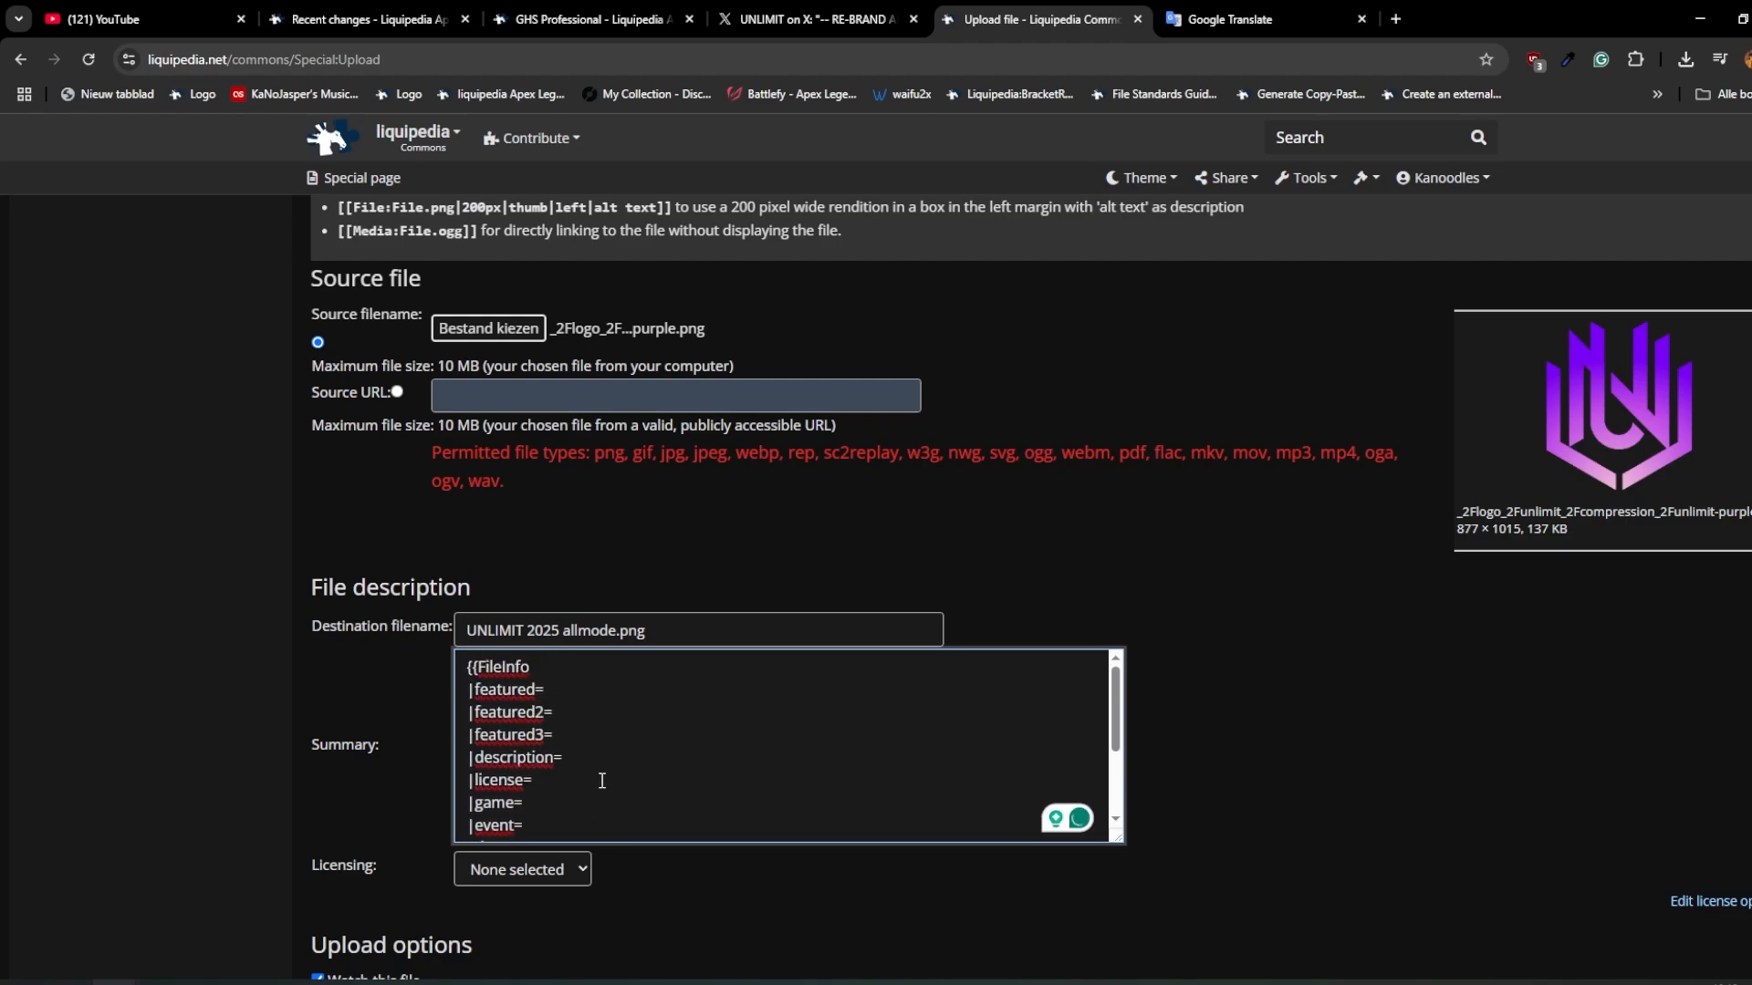
scroll(625, 801, down, 5)
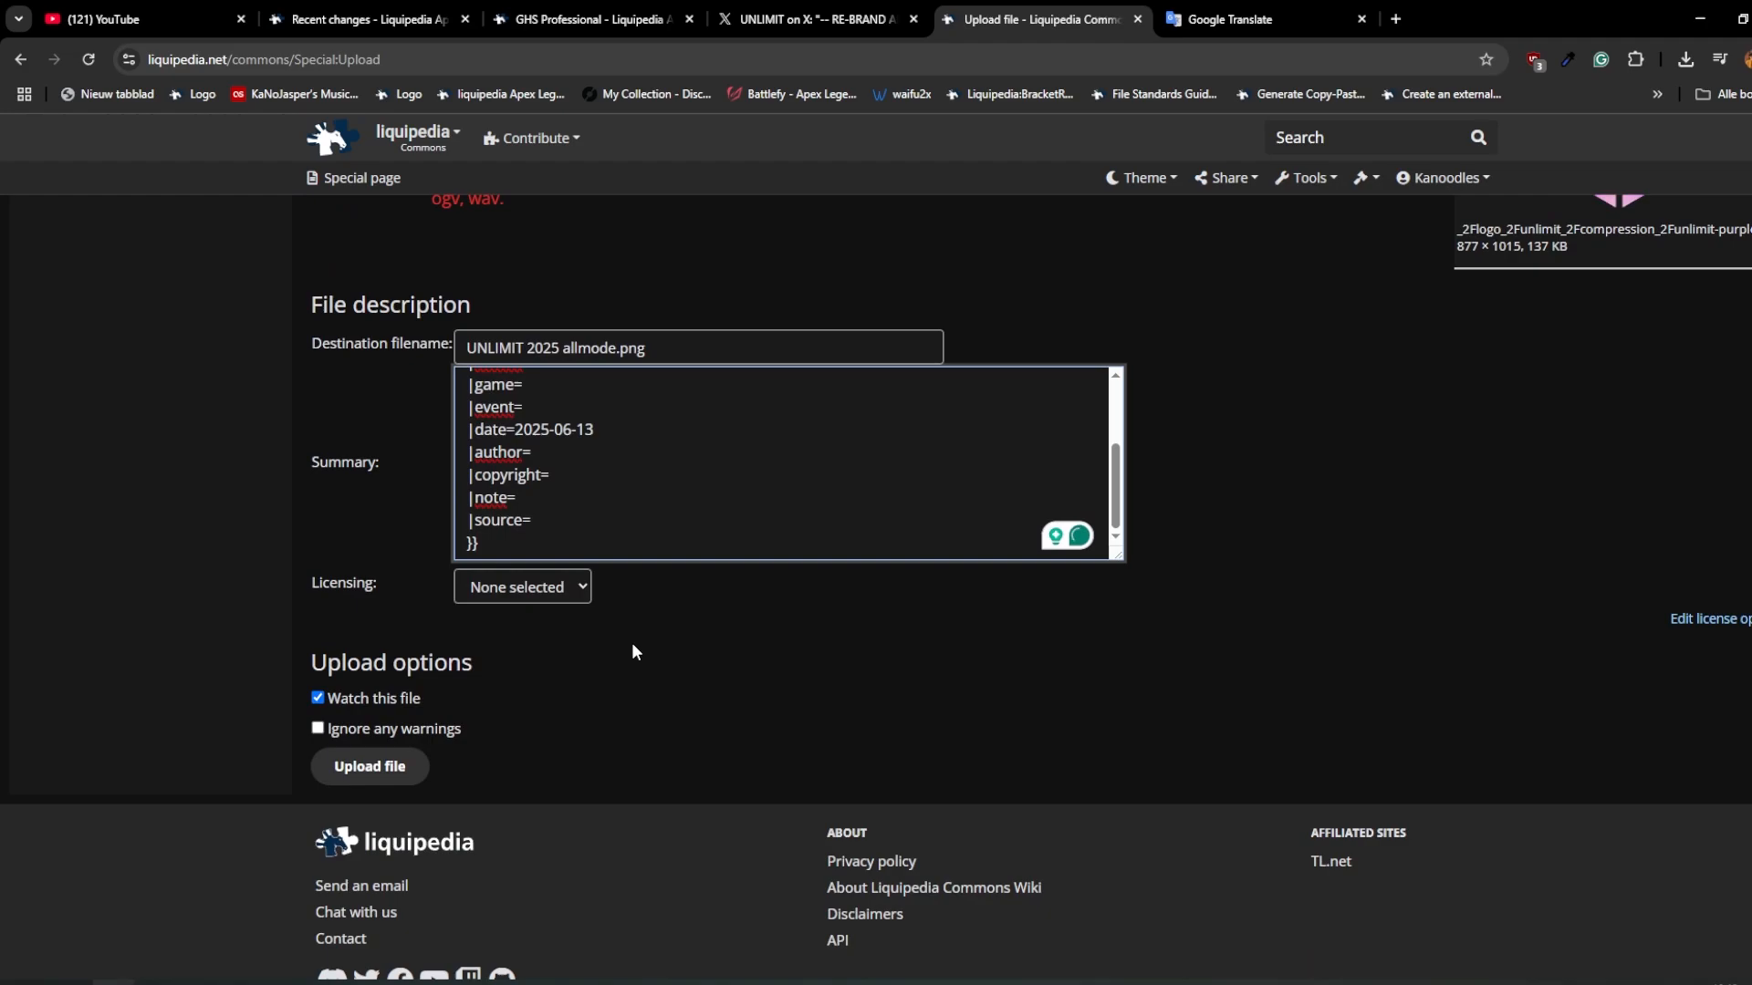
click(345, 767)
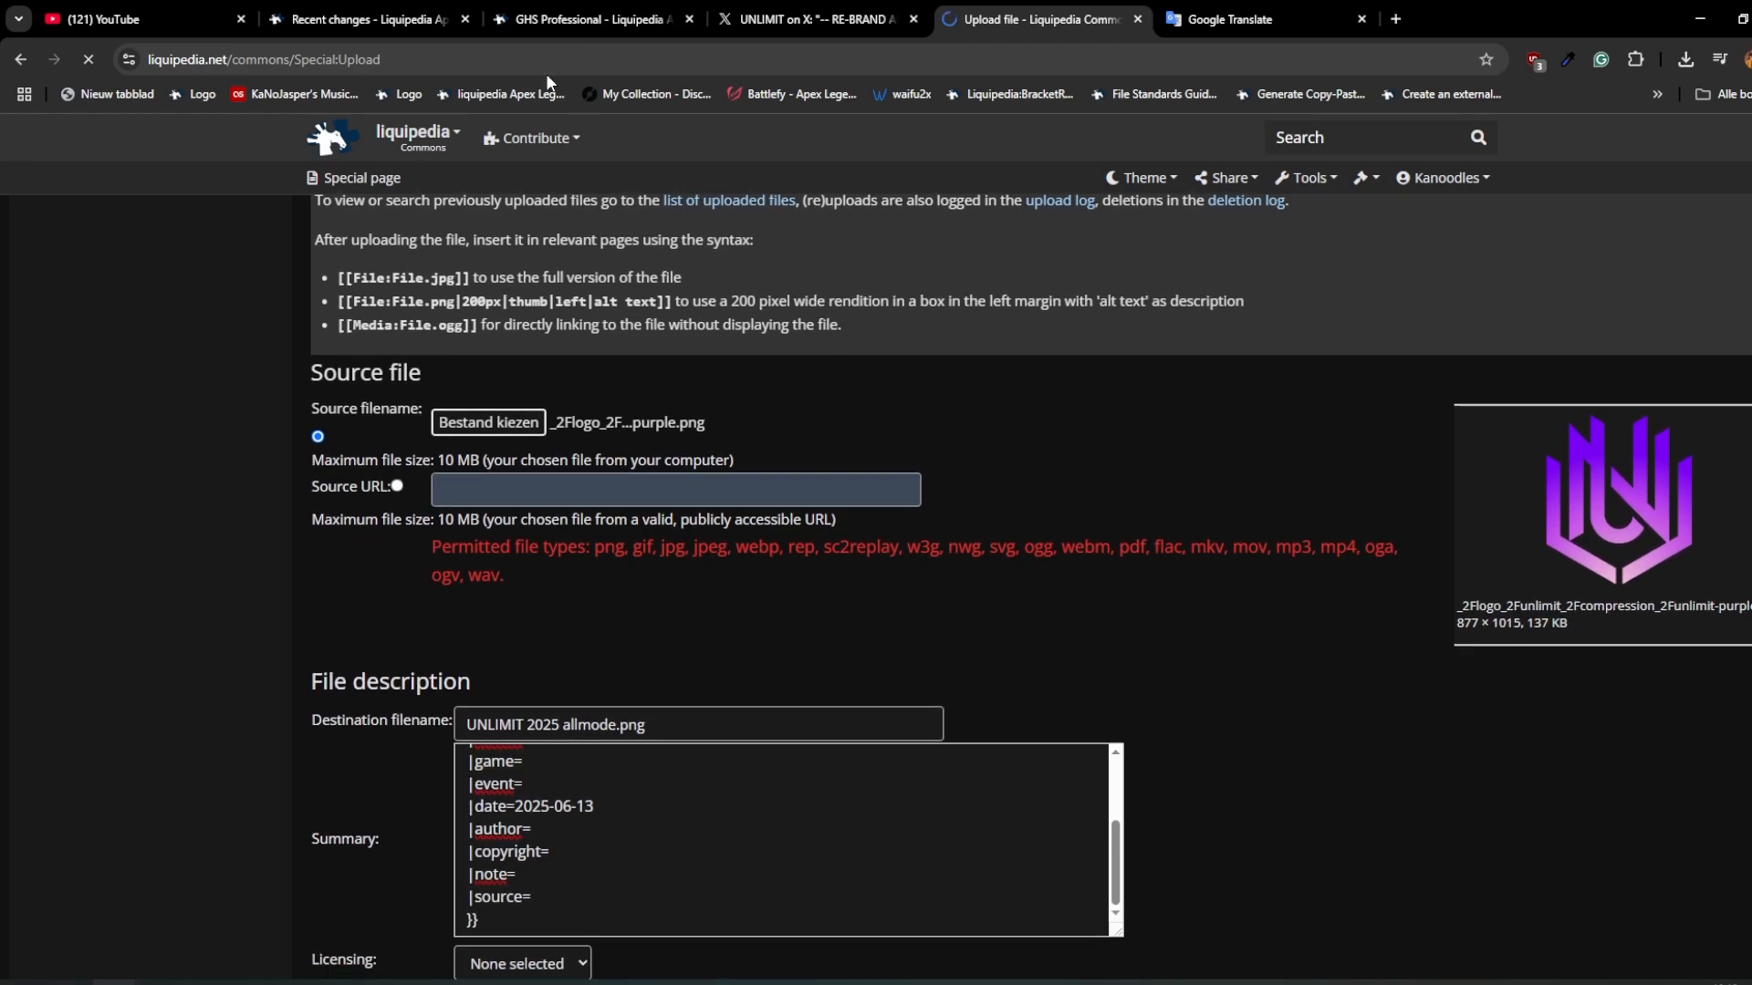
Step: Open the Apex Legends wiki's Team Templates tool in a new tab from the GHS Professional page
click(636, 14)
click(1306, 178)
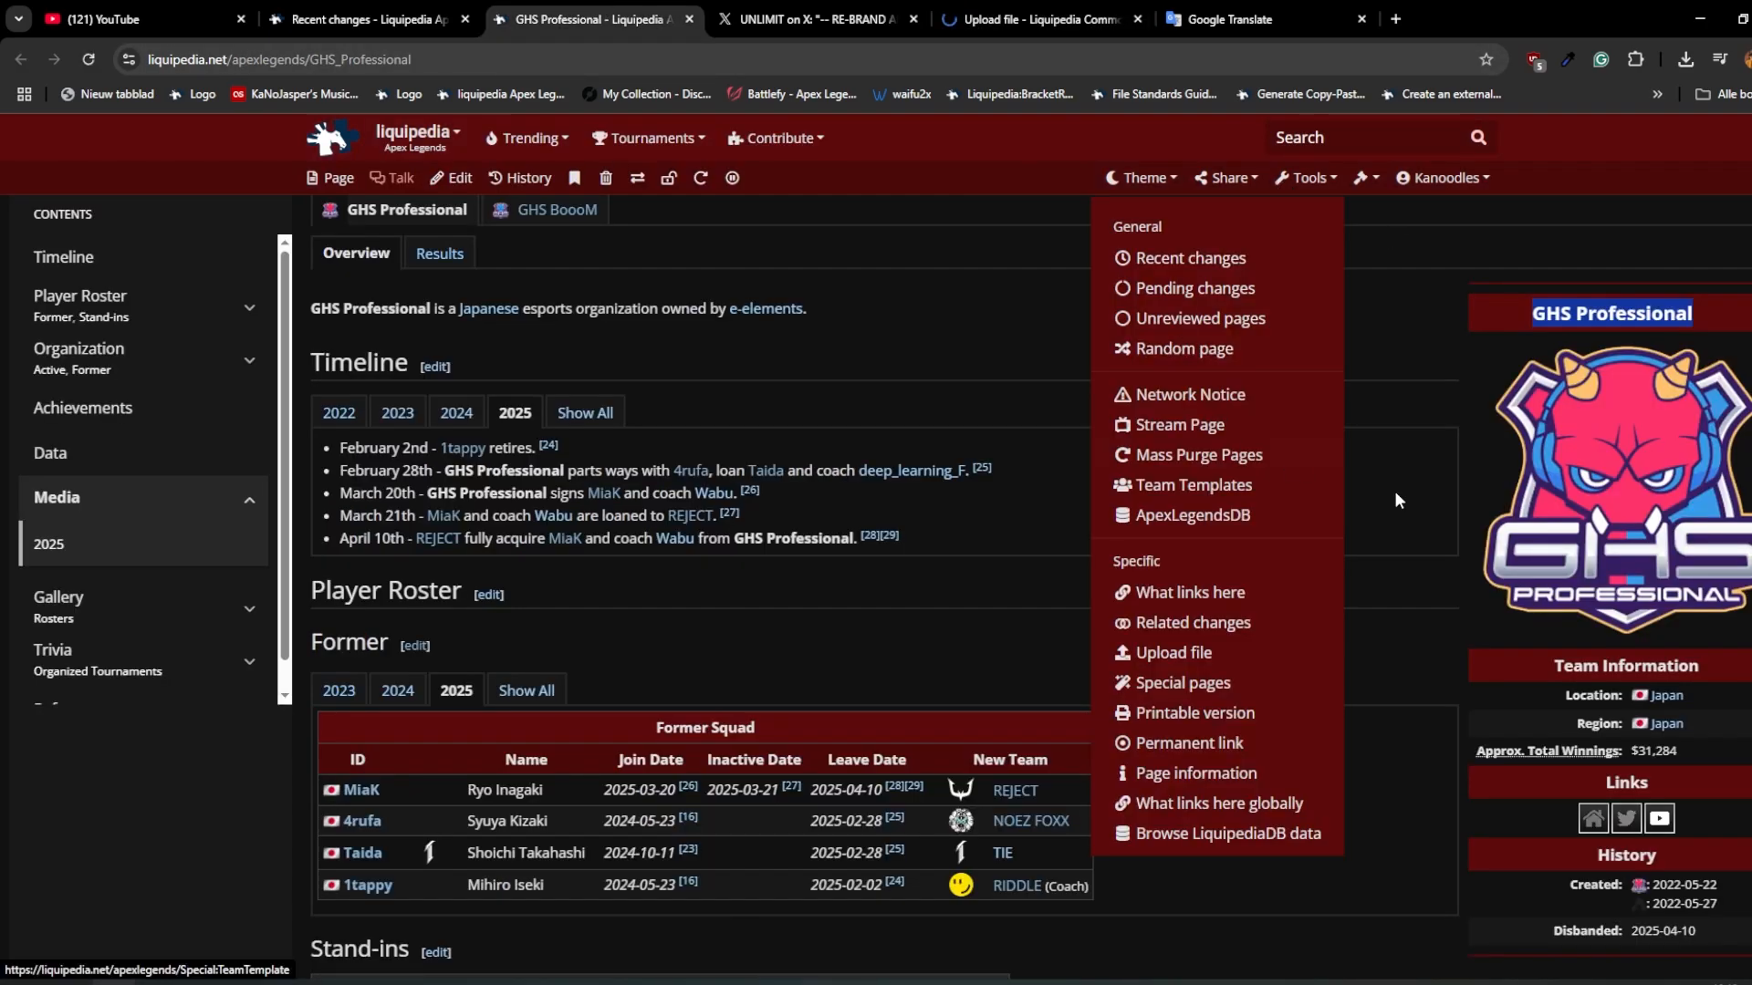
middle_click(1192, 485)
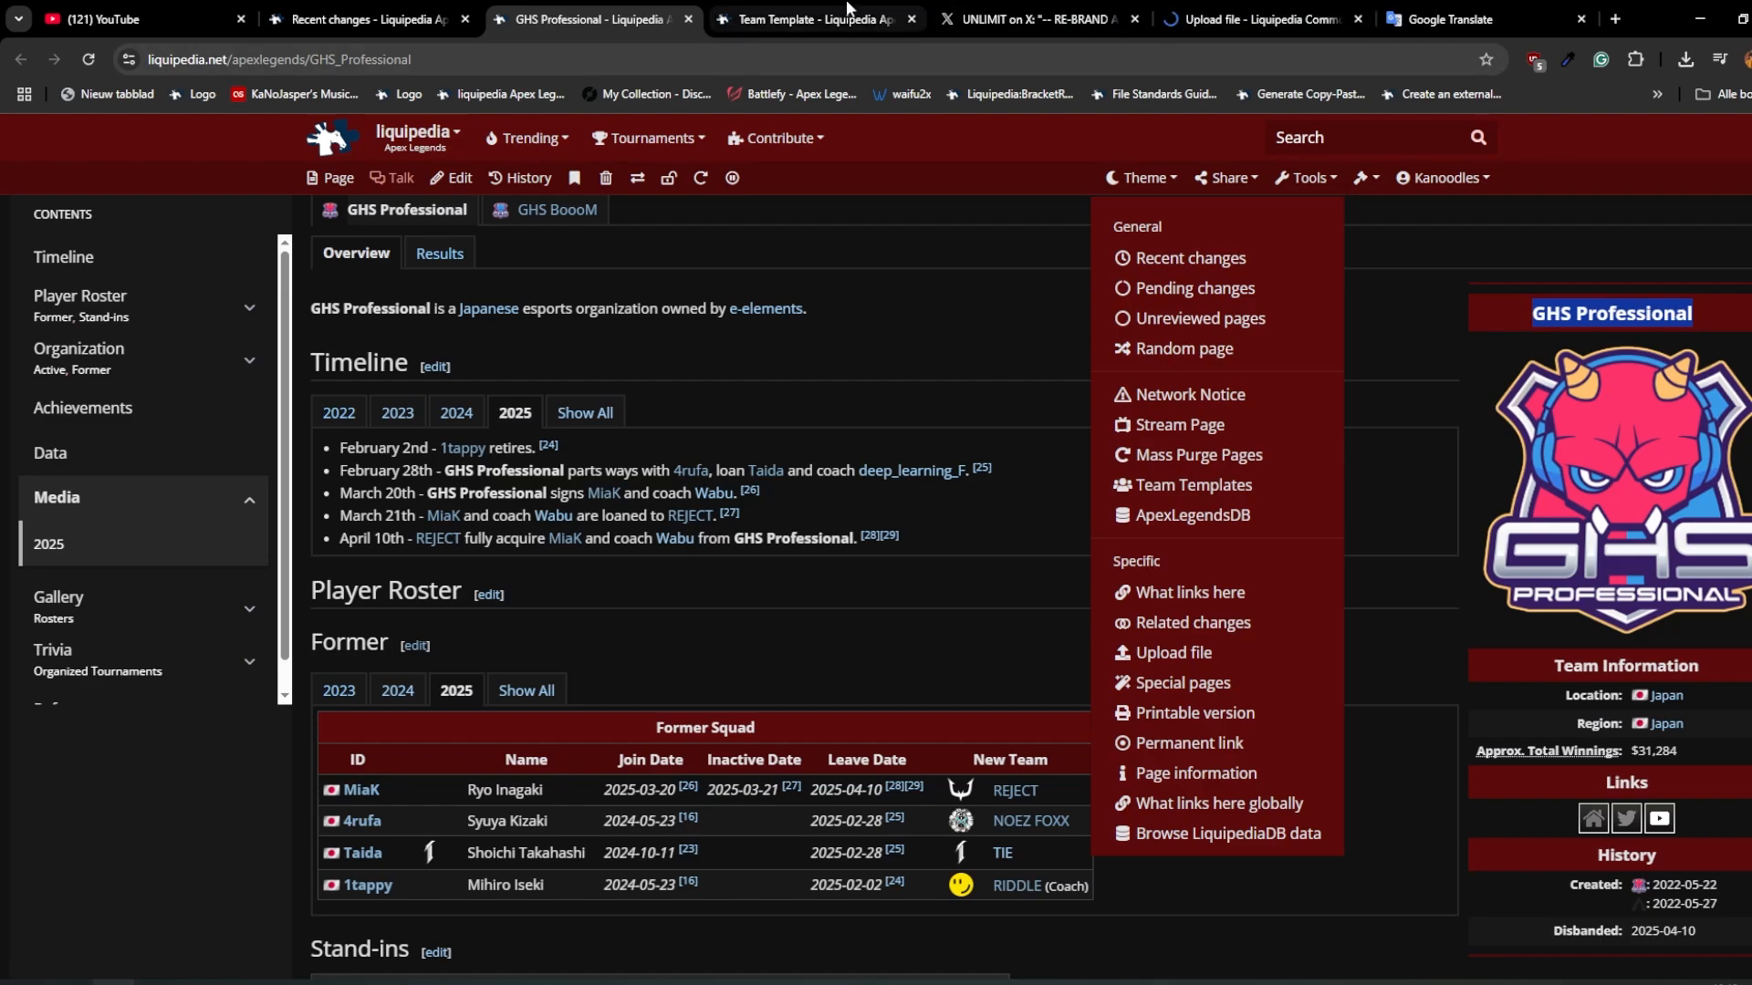
click(807, 19)
click(570, 16)
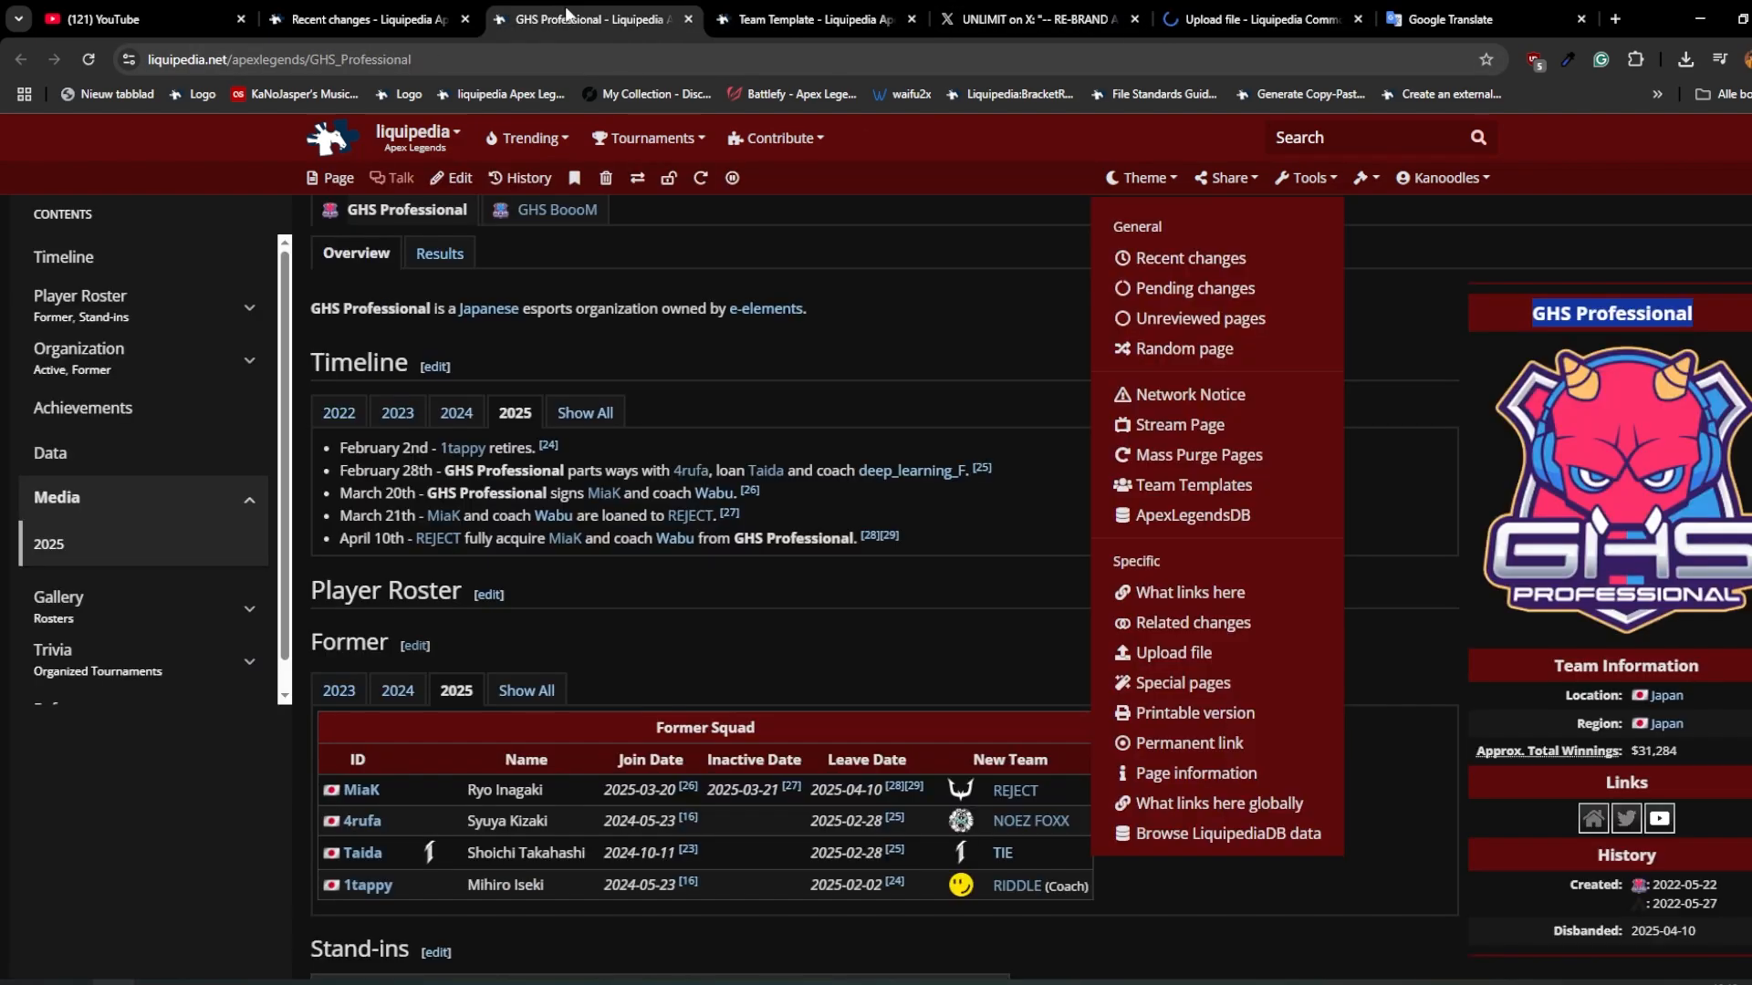
click(821, 14)
Step: Load the details of the existing "GHS Professional" team template
click(638, 353)
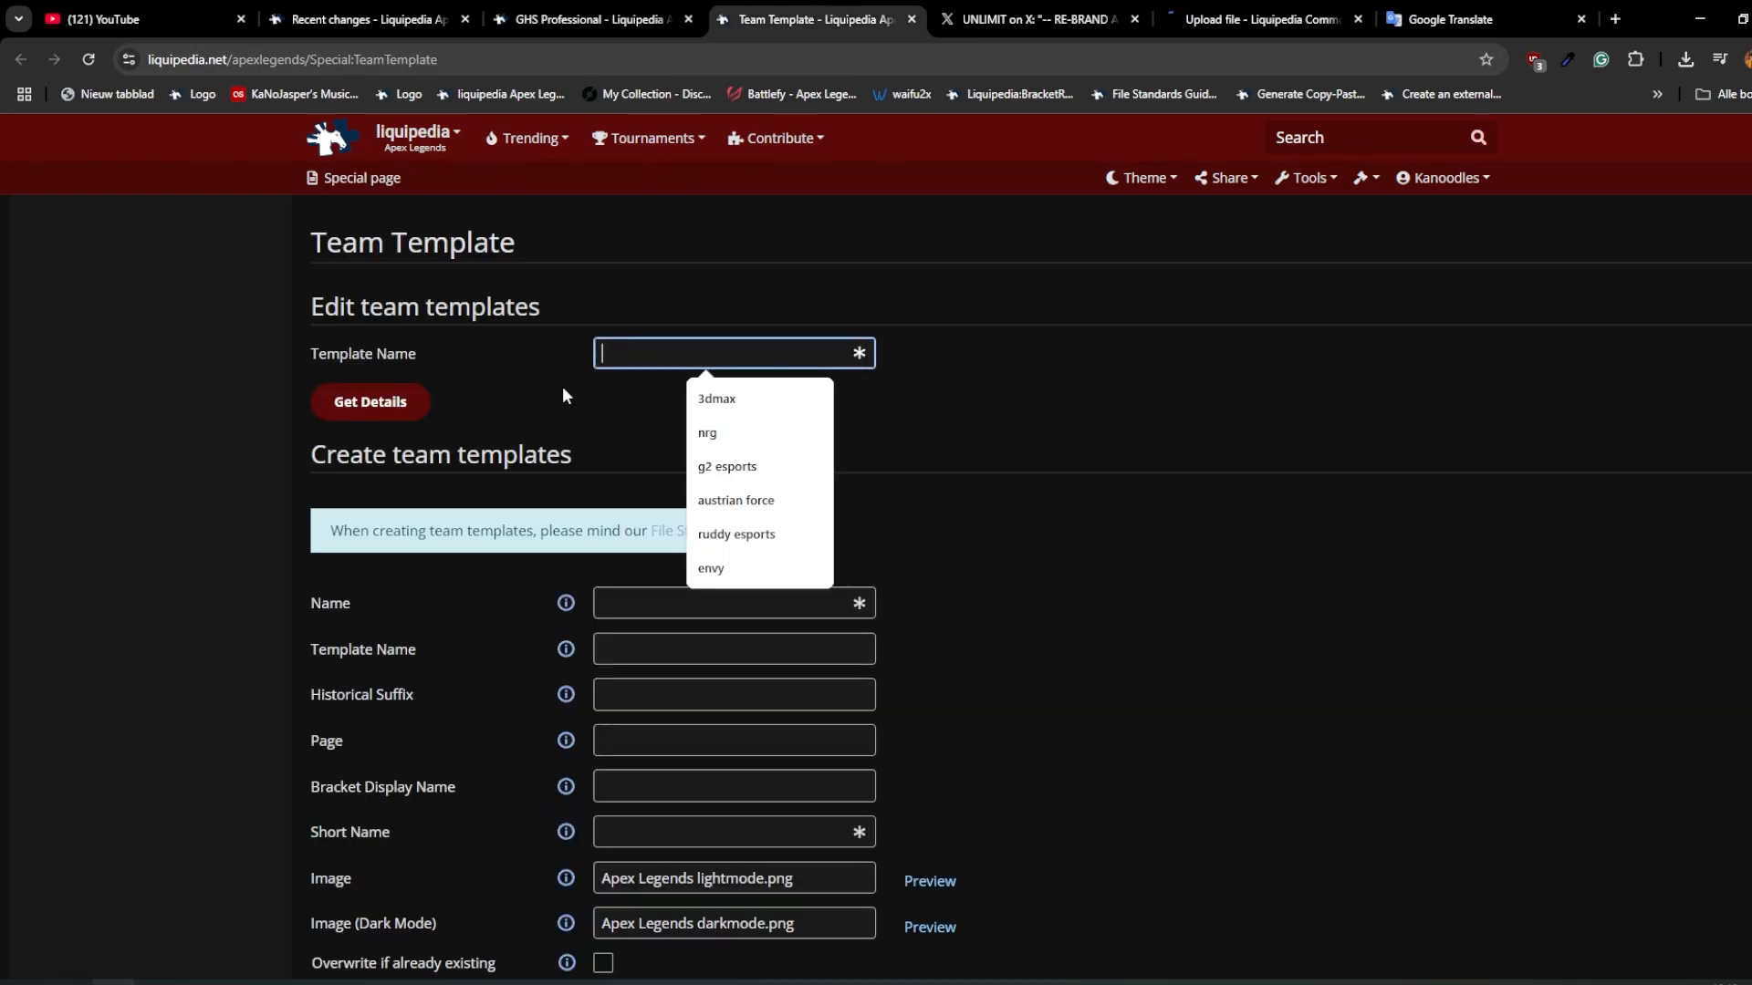
text(GHS Professional)
key(Return)
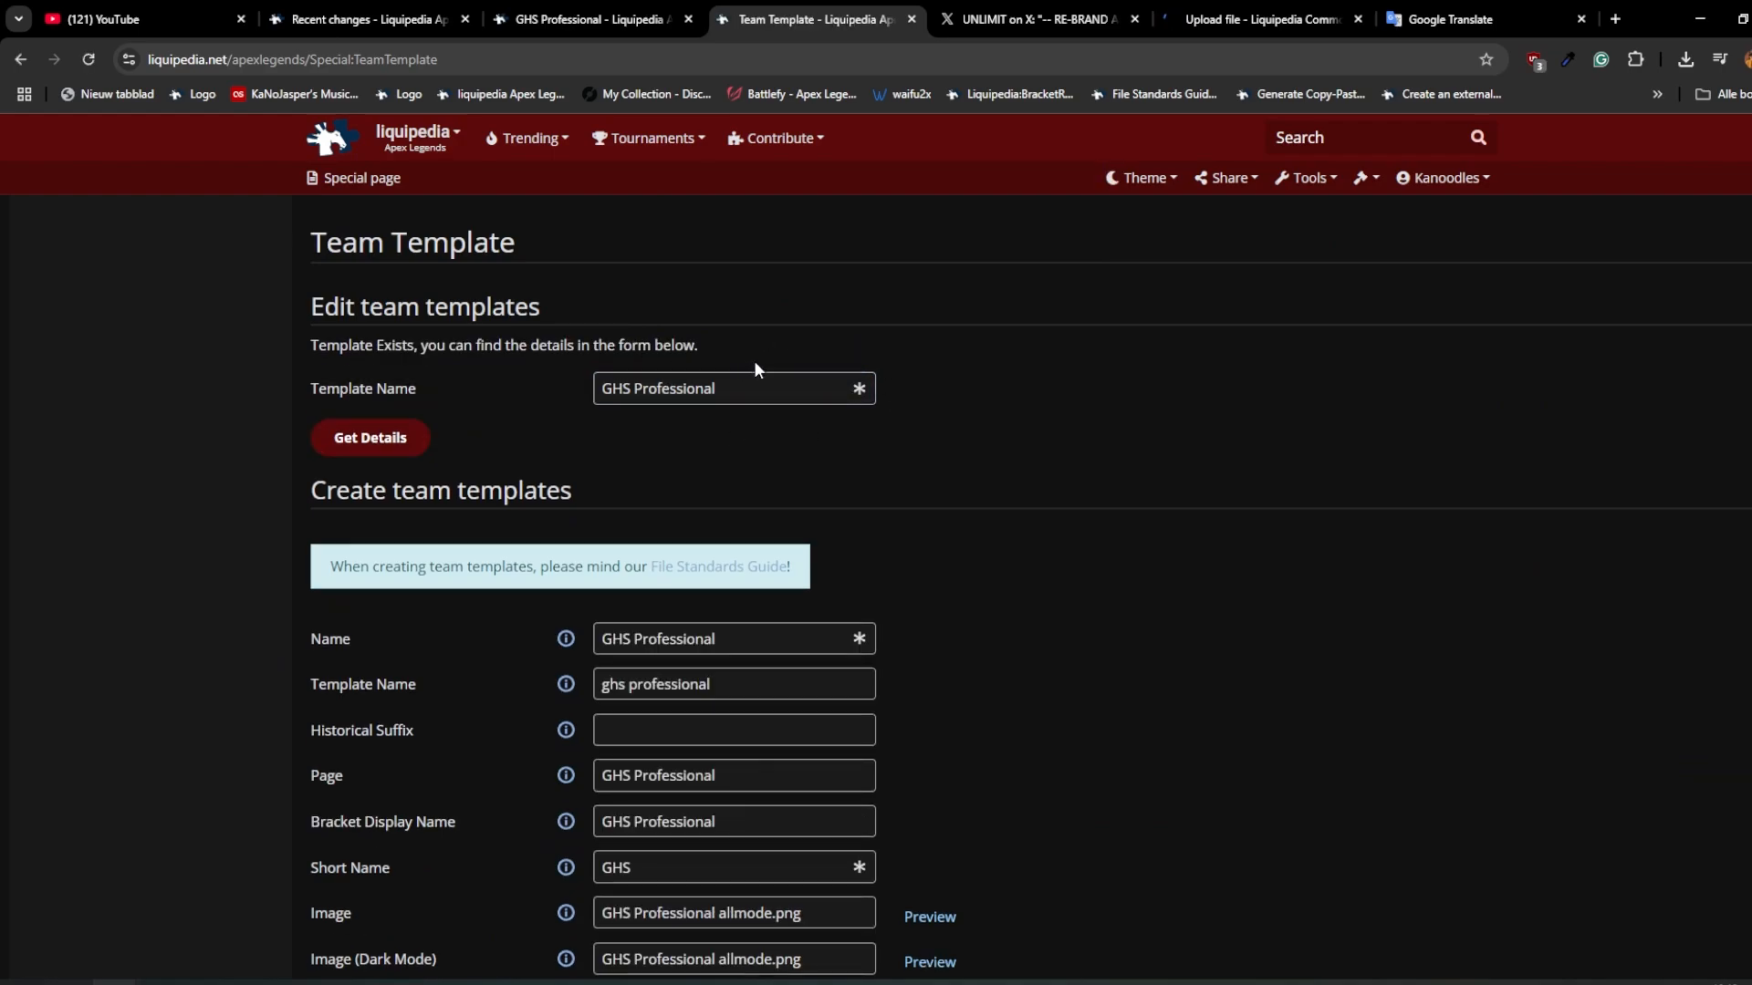
scroll(756, 365, down, 1)
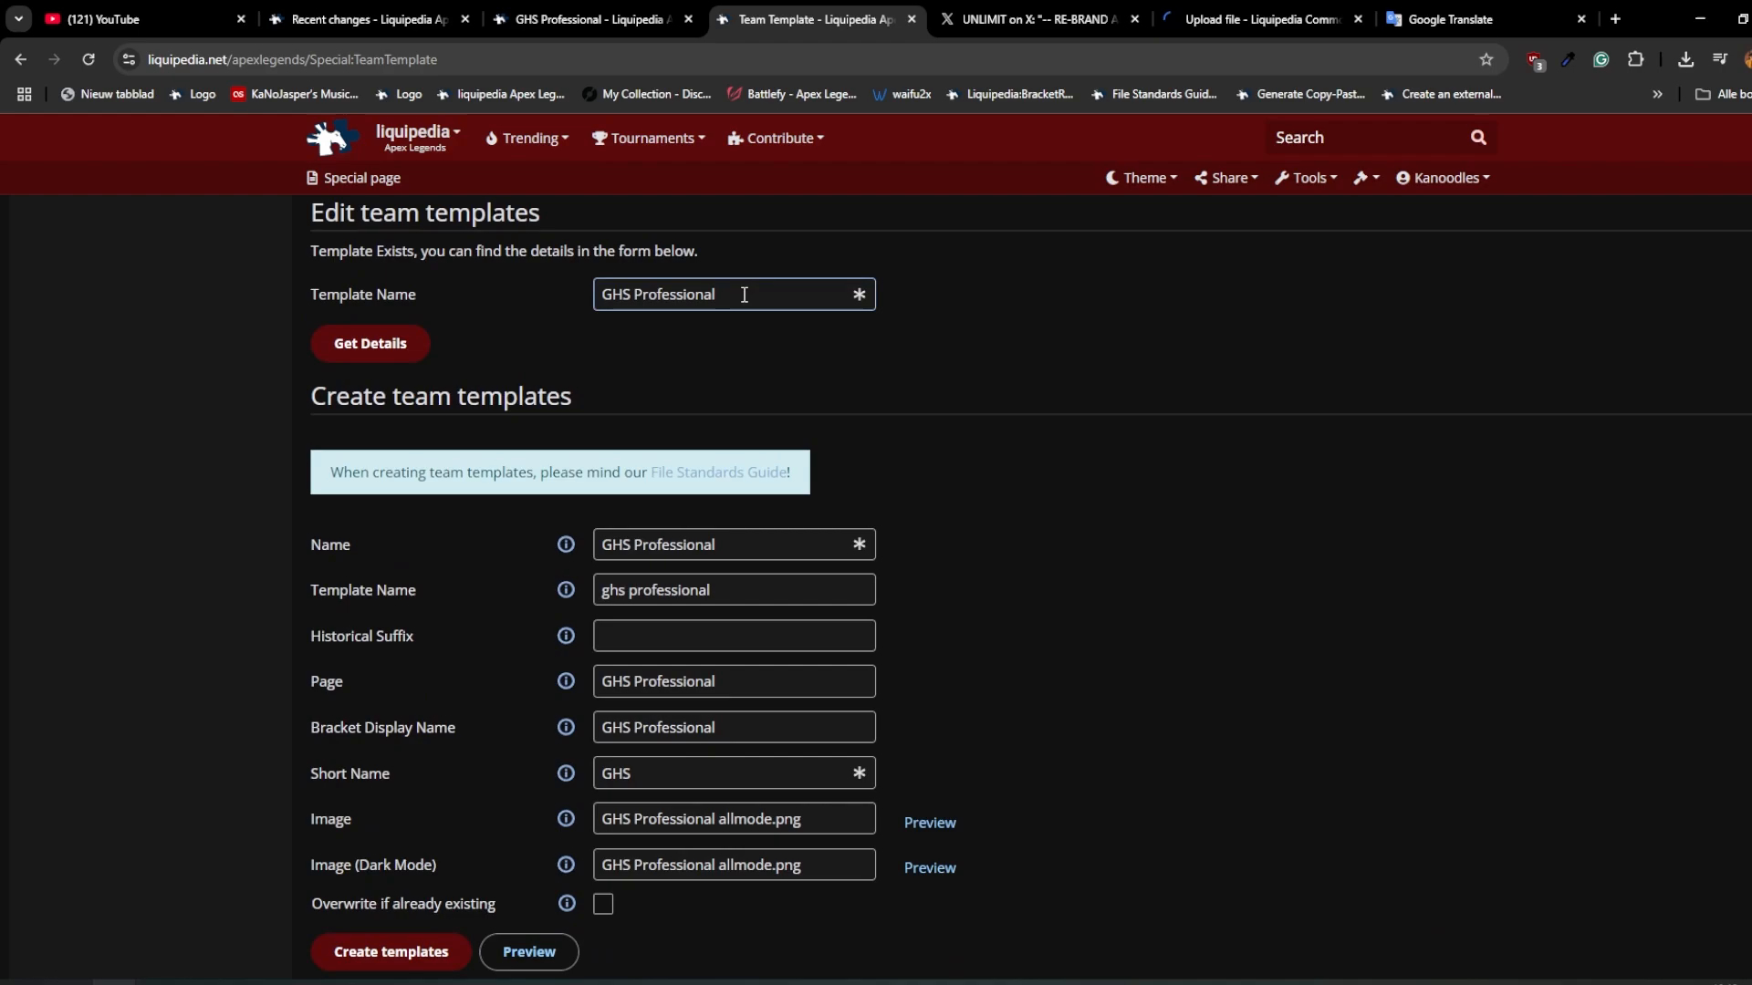
Step: Create a historical version of the GHS Professional team template with the suffix "orig"
click(762, 631)
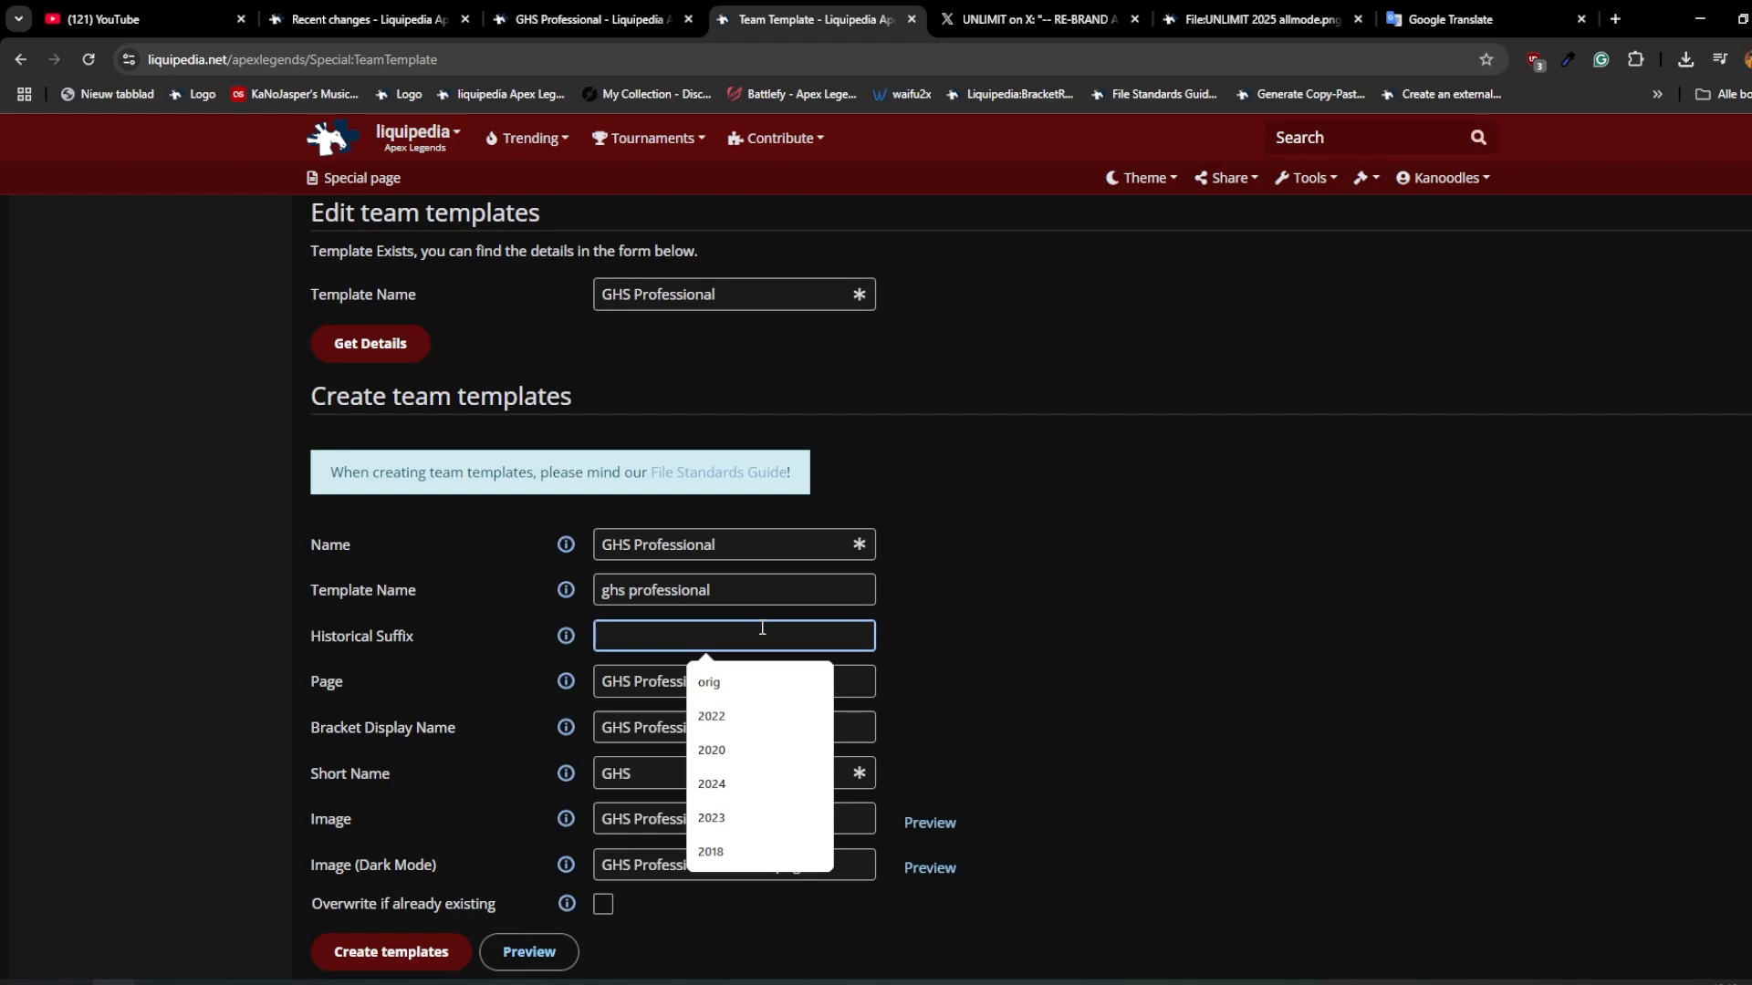
text(orig)
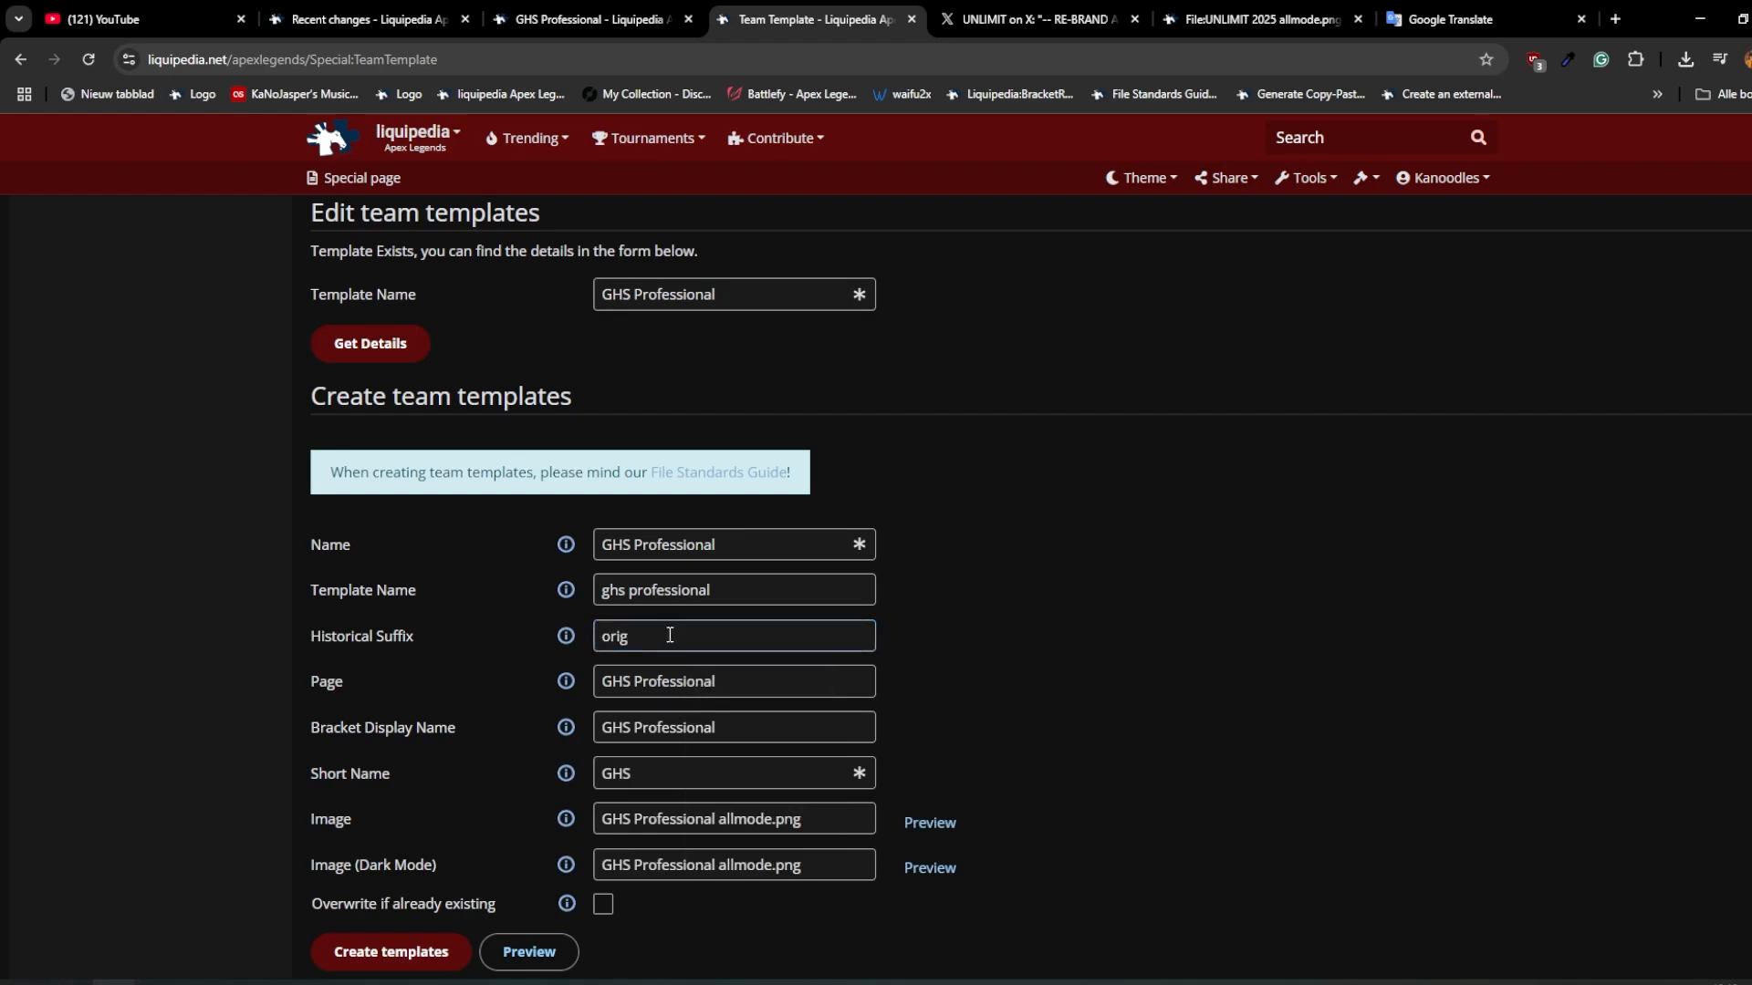
scroll(669, 635, down, 1)
click(363, 862)
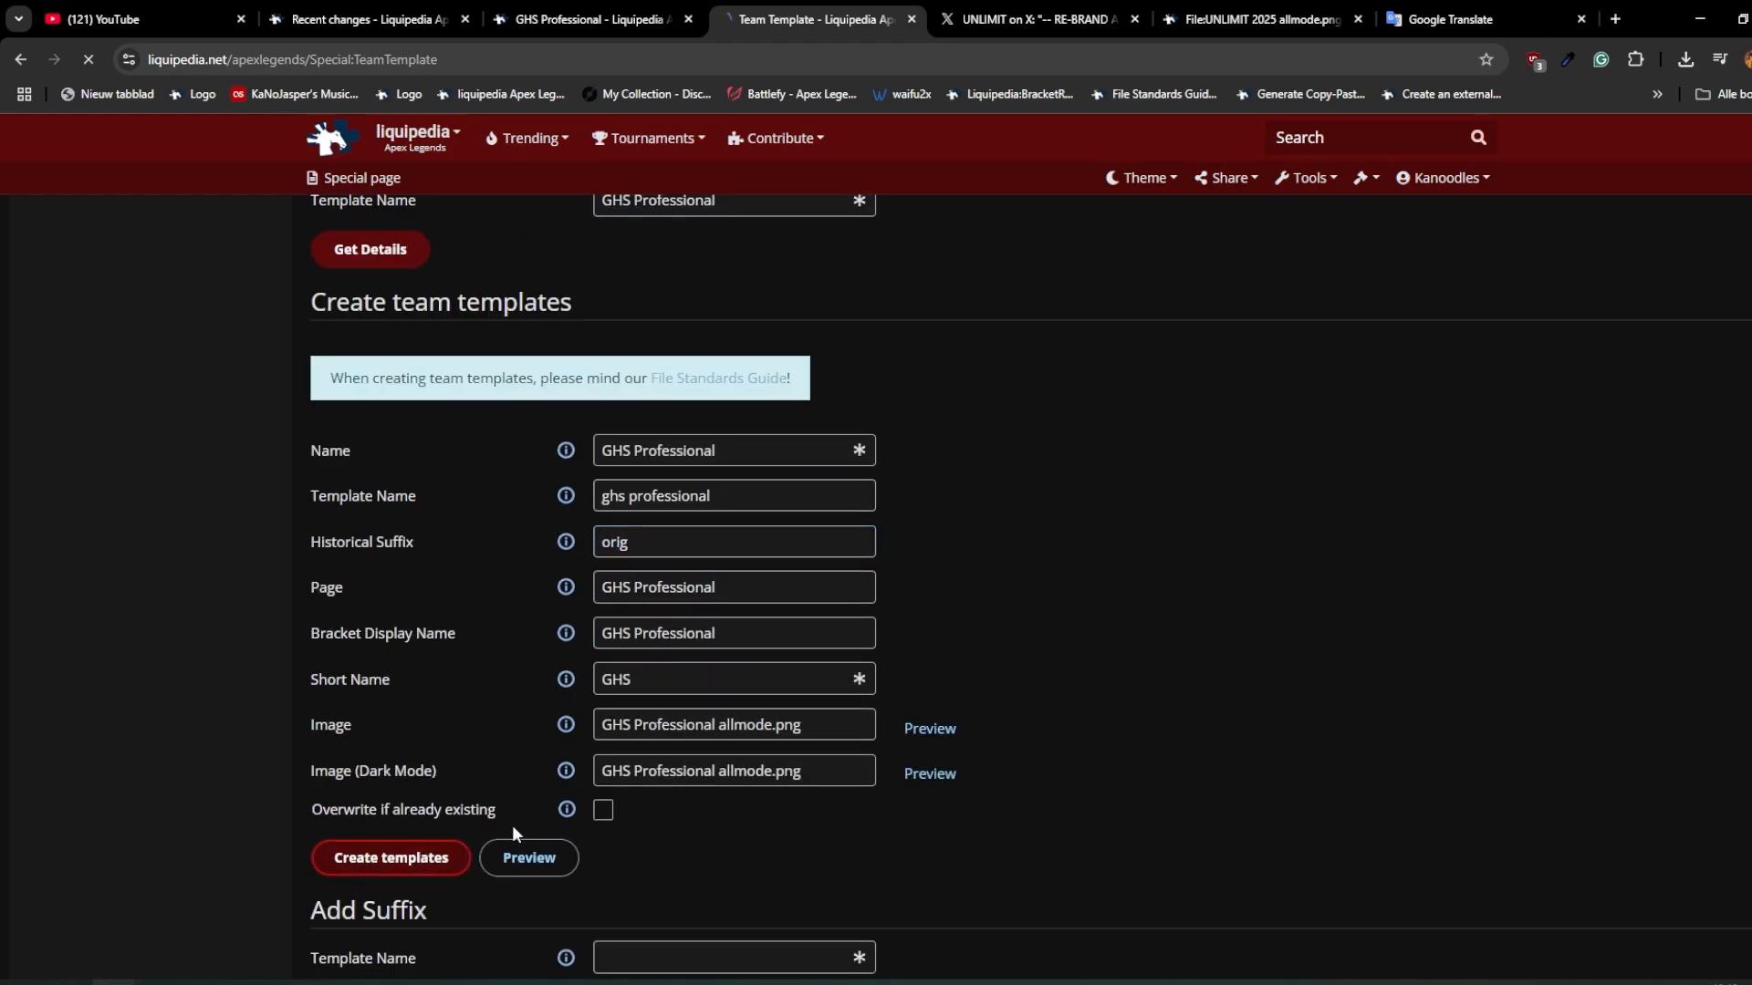
scroll(584, 493, up, 2)
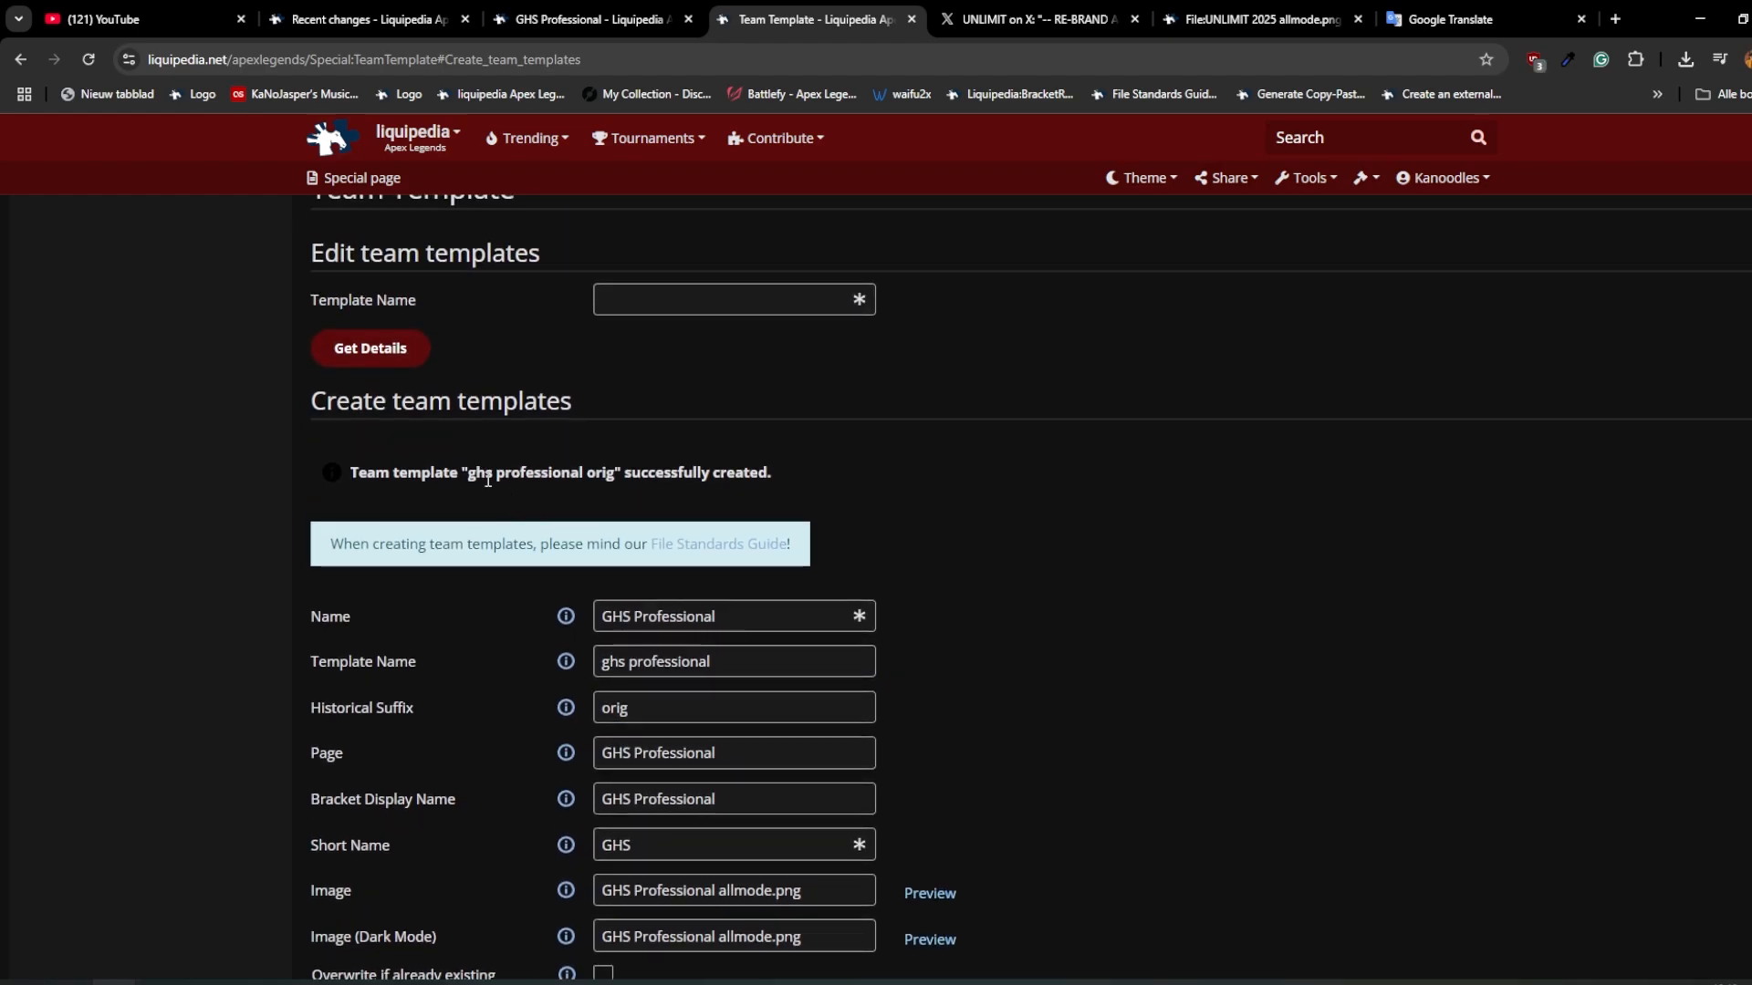
drag(468, 477, 612, 480)
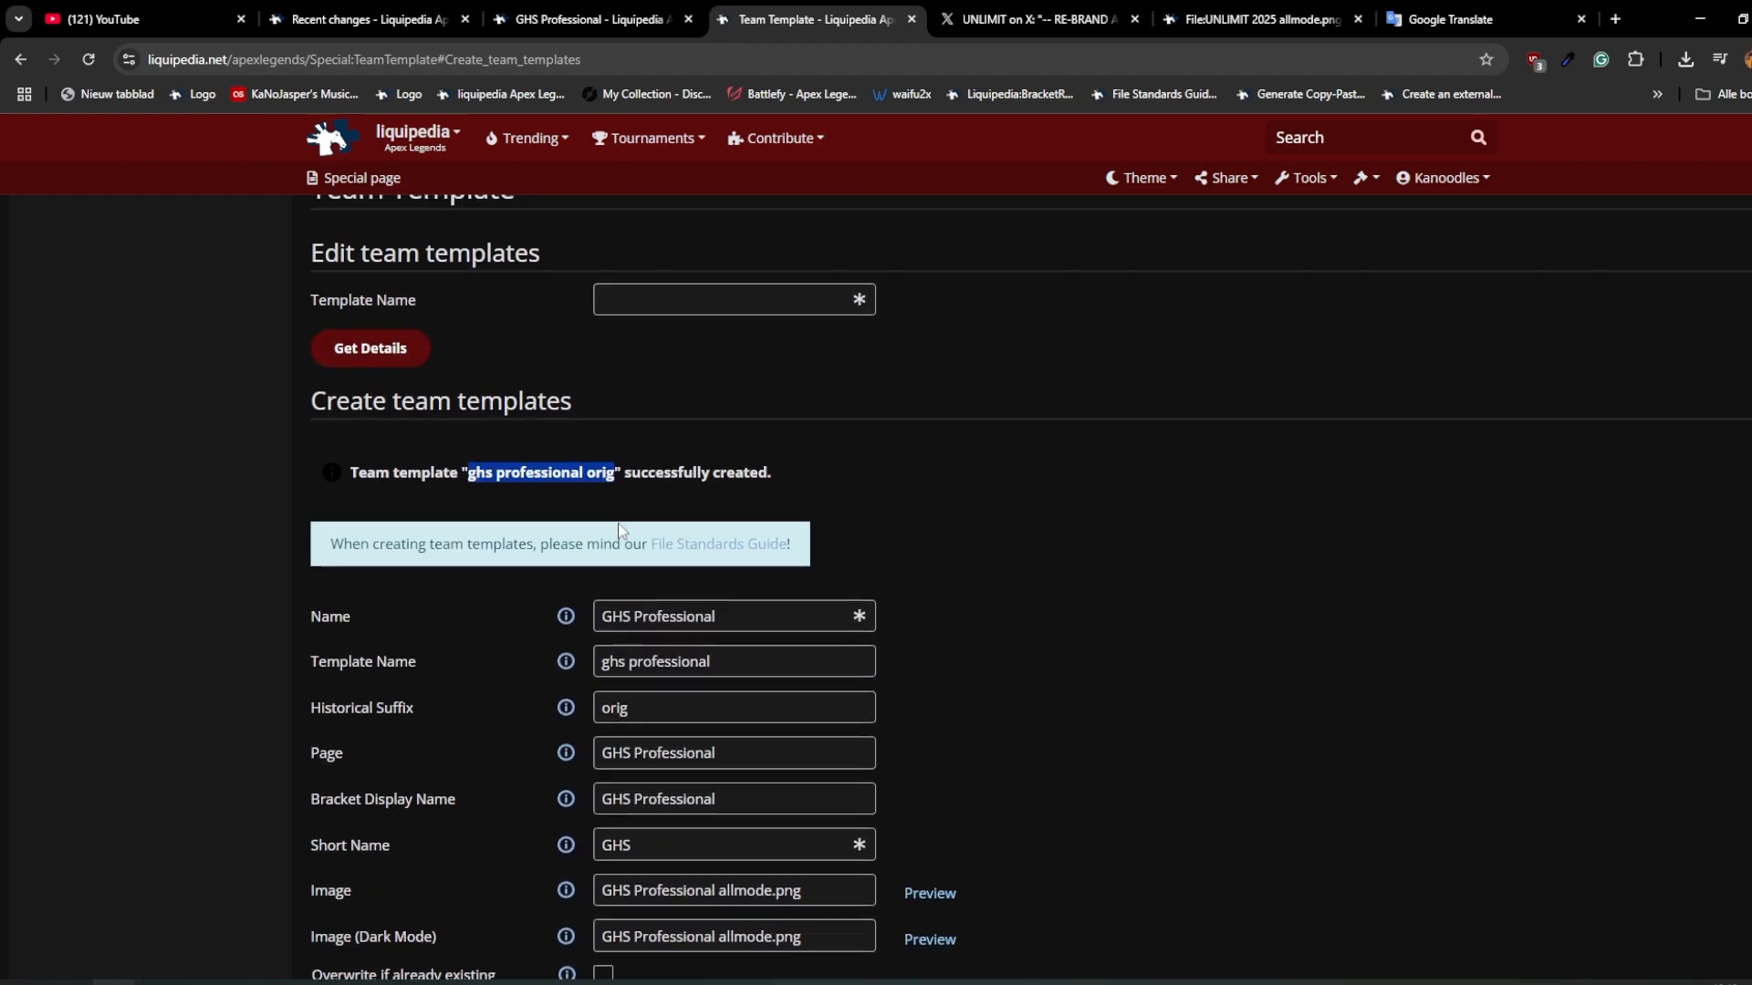
scroll(1022, 645, down, 2)
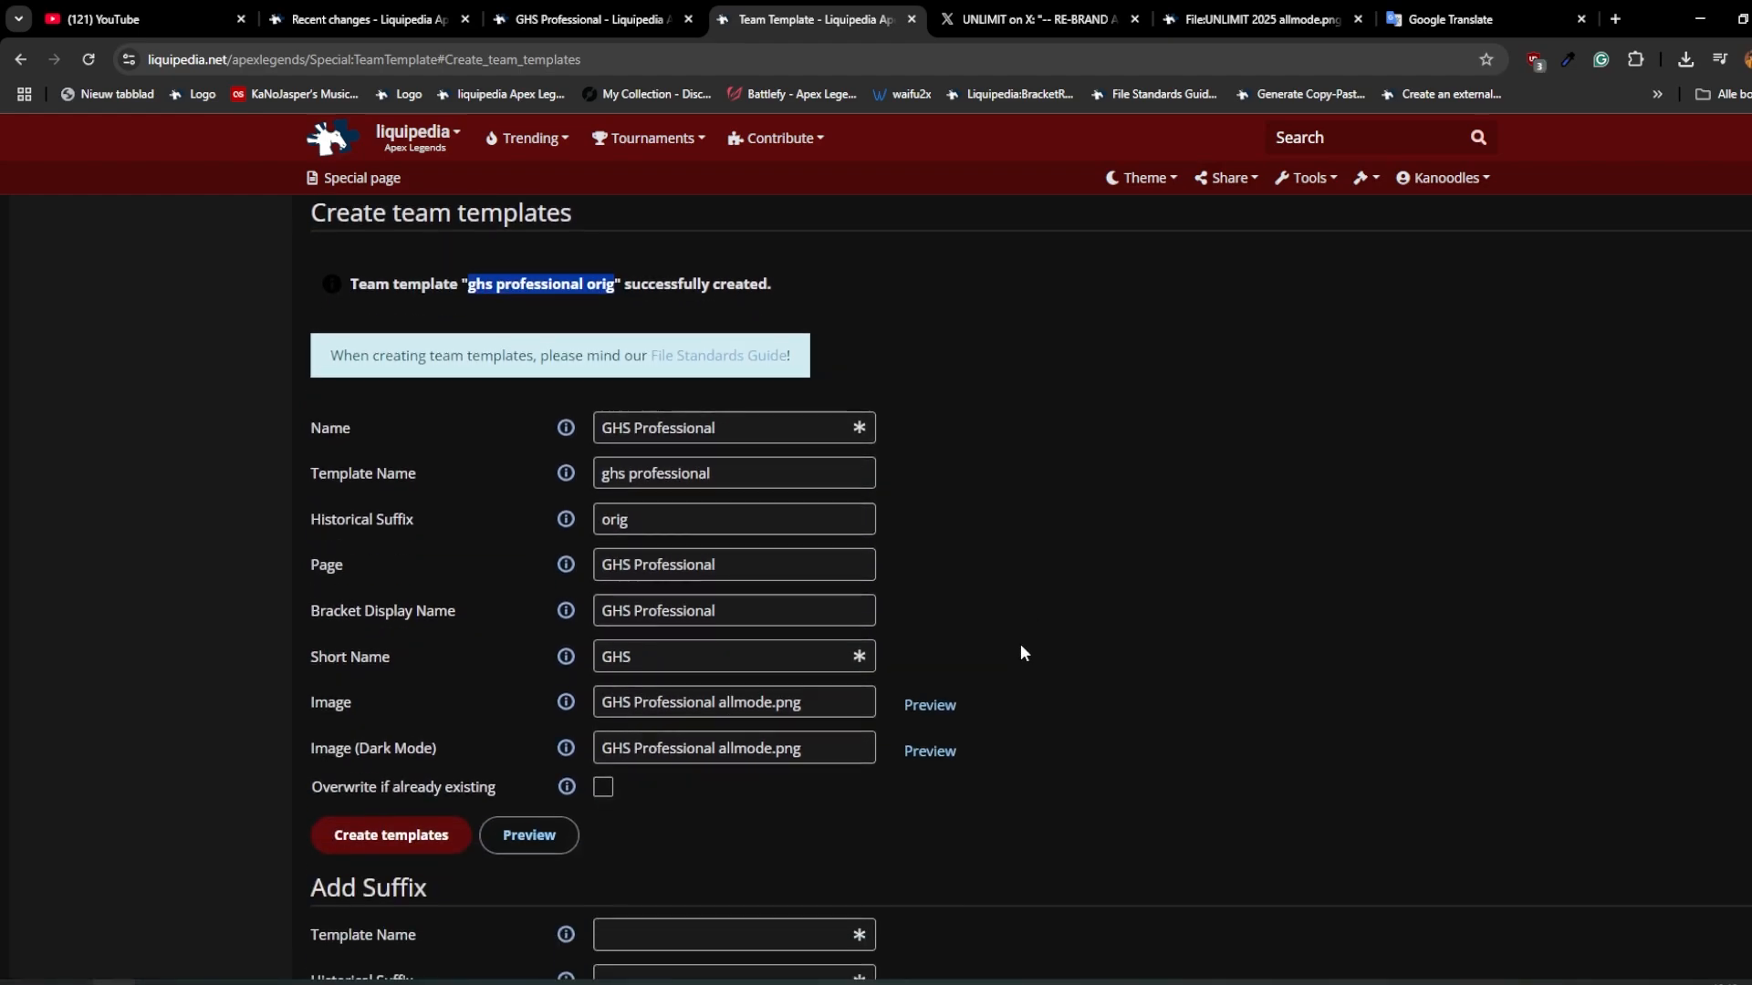
Step: Copy the uploaded logo's file name and set the template's normal and dark-mode images to "UNLIMIT 2025 allmode.png"
key(ctrl+Tab)
key(ctrl+Tab)
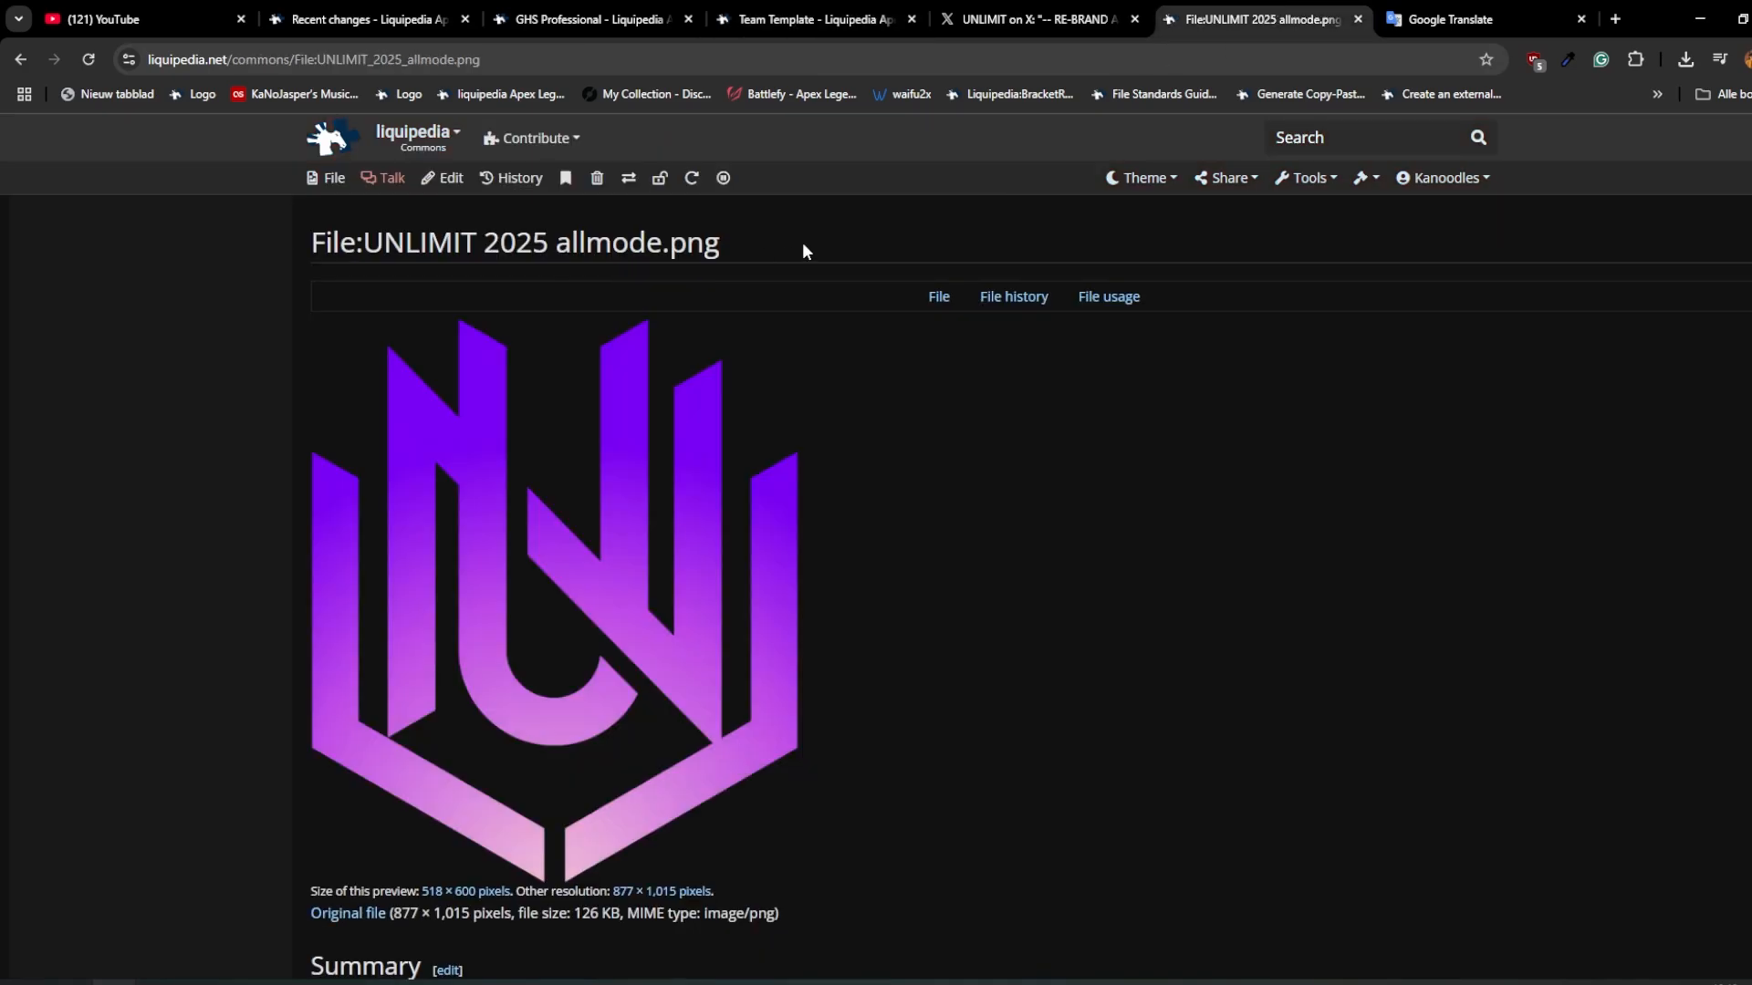
drag(802, 242, 363, 244)
key(ctrl+shift+Tab)
key(ctrl+shift+Tab)
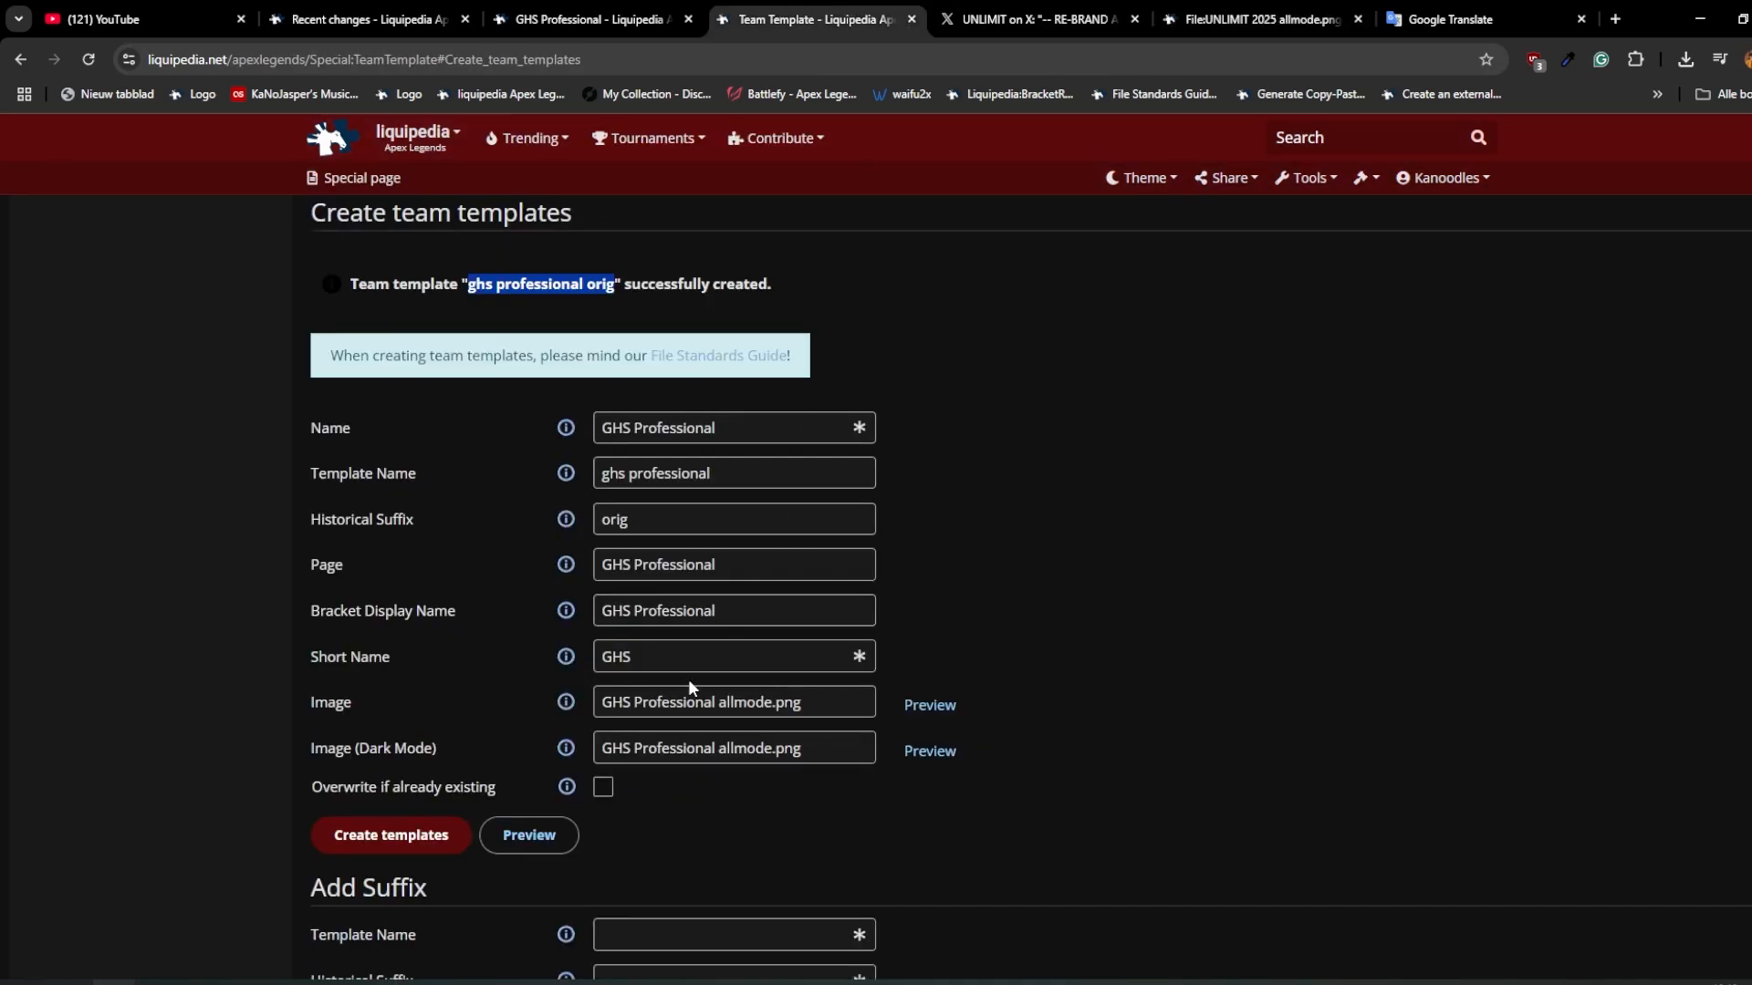
click(703, 700)
key(ctrl+a)
key(ctrl+v)
click(700, 743)
Step: Clear the short name, bracket display name, page, historical suffix, template name and name from the template creation form
key(ctrl+a)
key(ctrl+v)
click(668, 660)
key(ctrl+a)
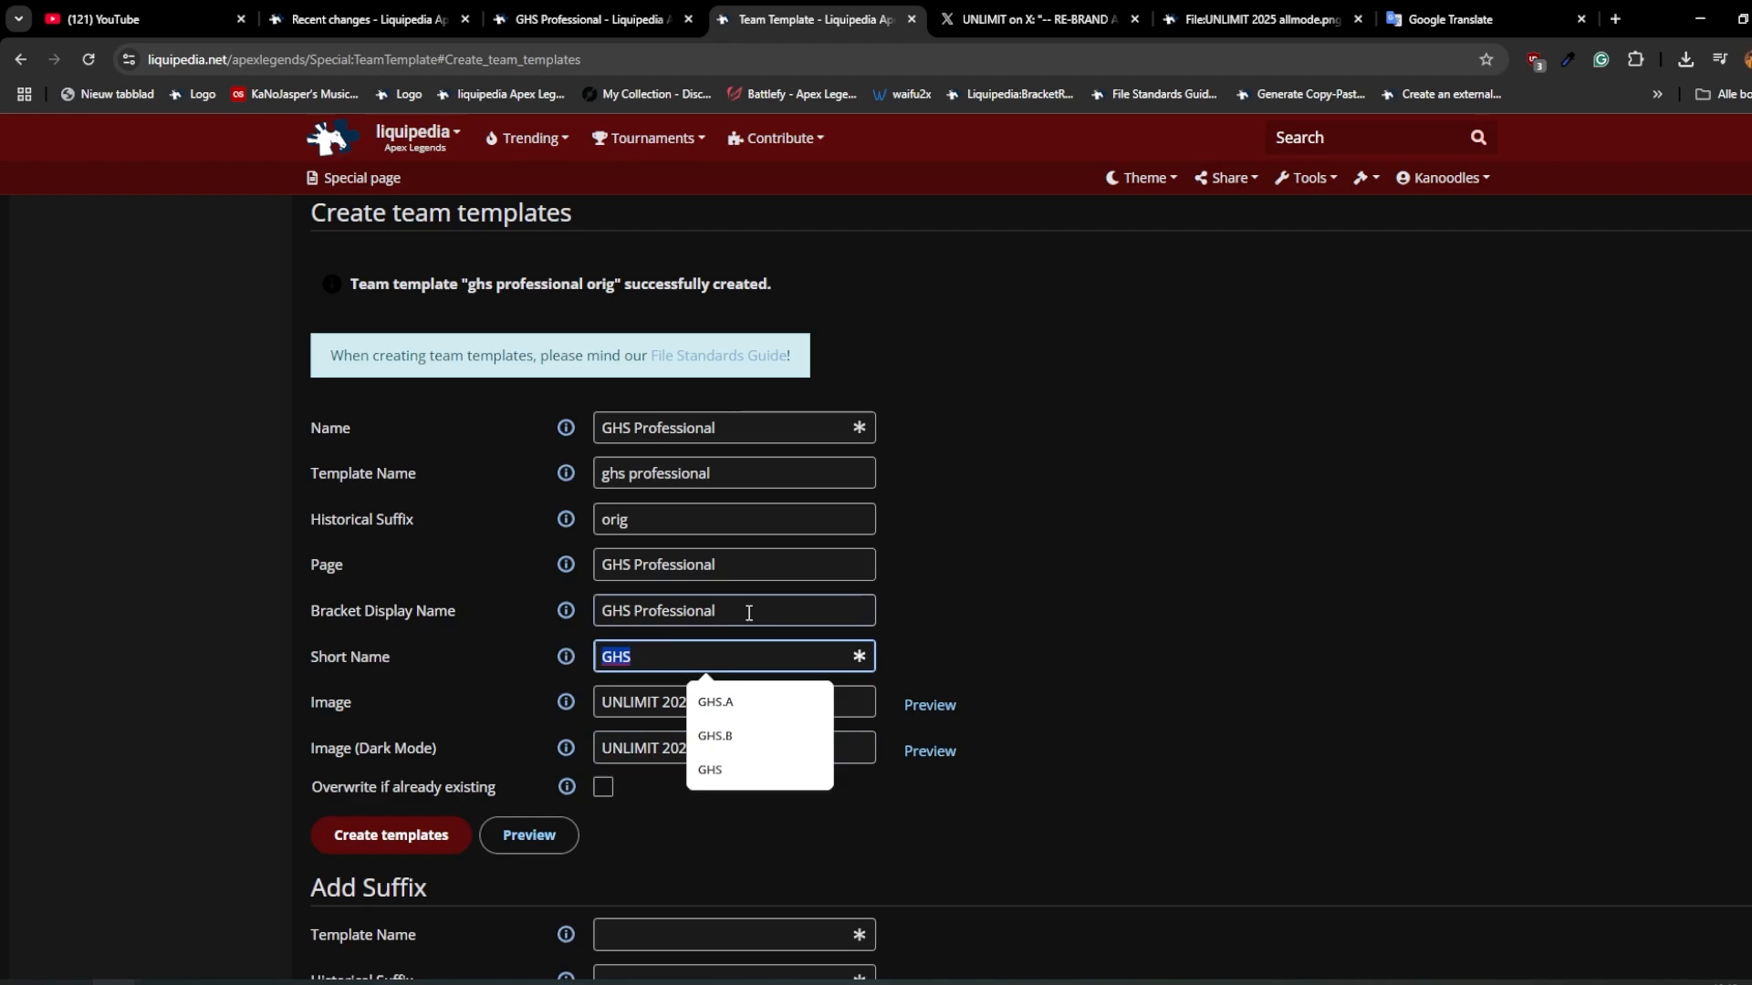
key(BackSpace)
key(shift+Tab)
key(BackSpace)
key(shift+Tab)
key(BackSpace)
key(shift+Tab)
key(BackSpace)
key(shift+Tab)
key(BackSpace)
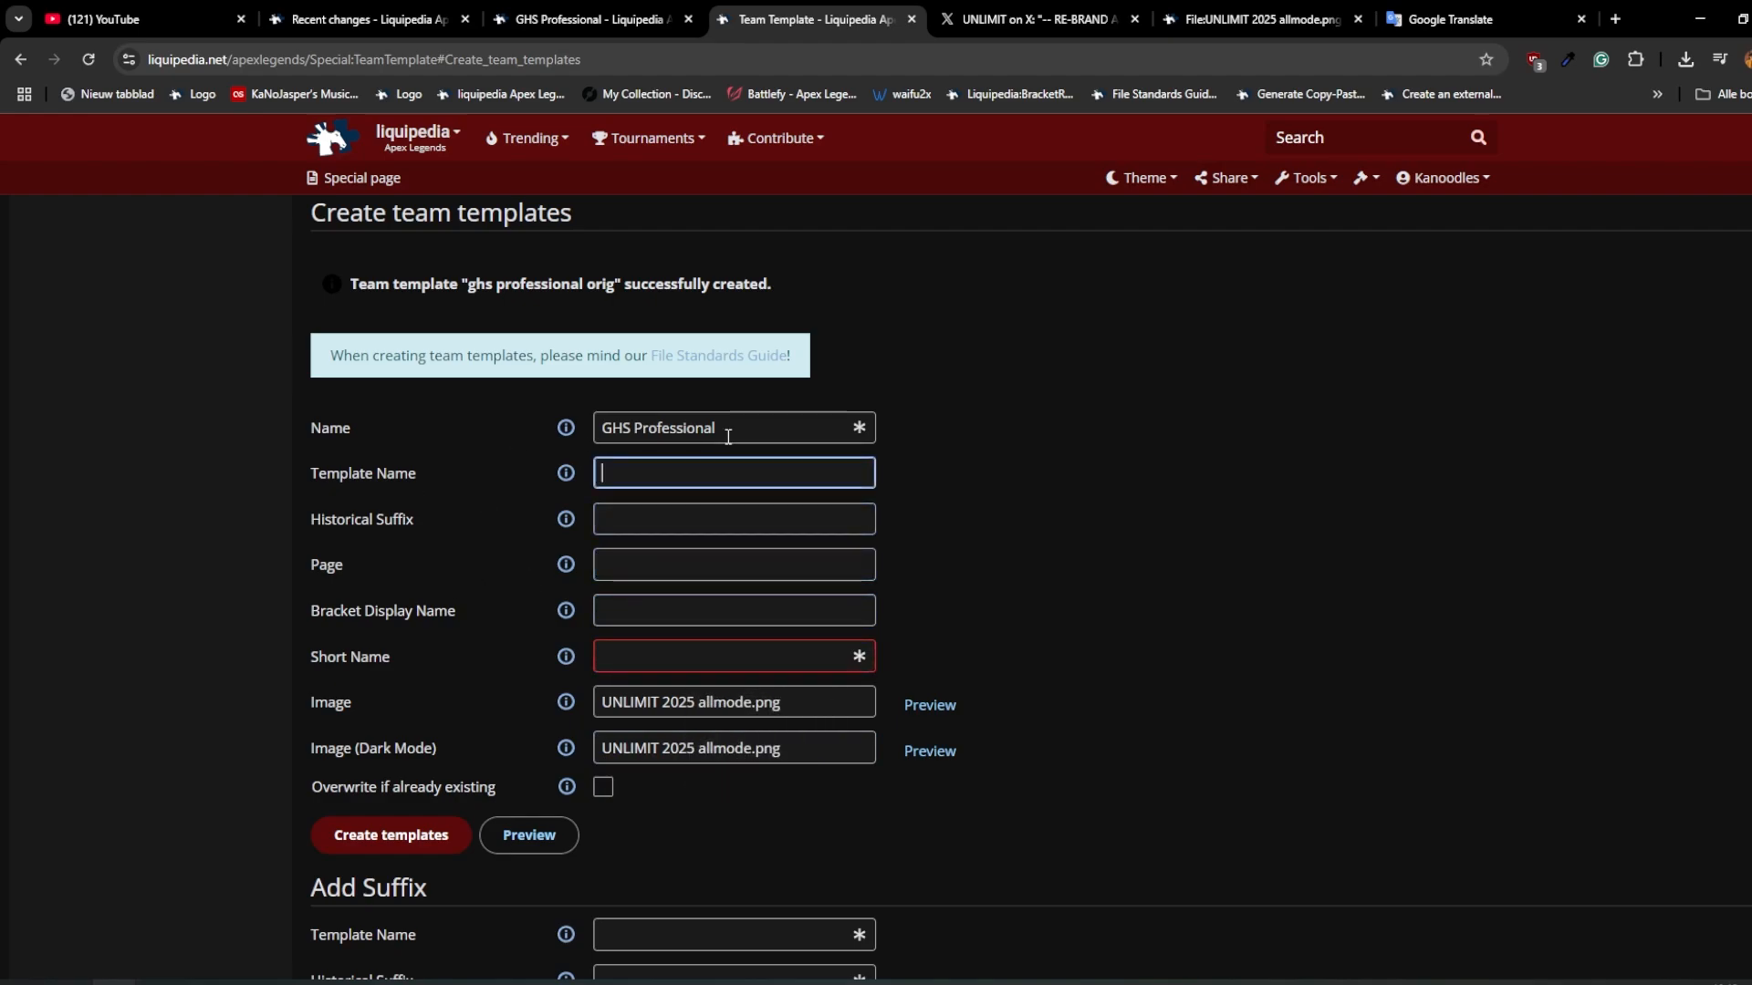
key(shift+Tab)
key(BackSpace)
Step: Consult the rebrand post on X, and set the new template's short name to "UNL" and name to "UNLIMIT"
key(ctrl+Tab)
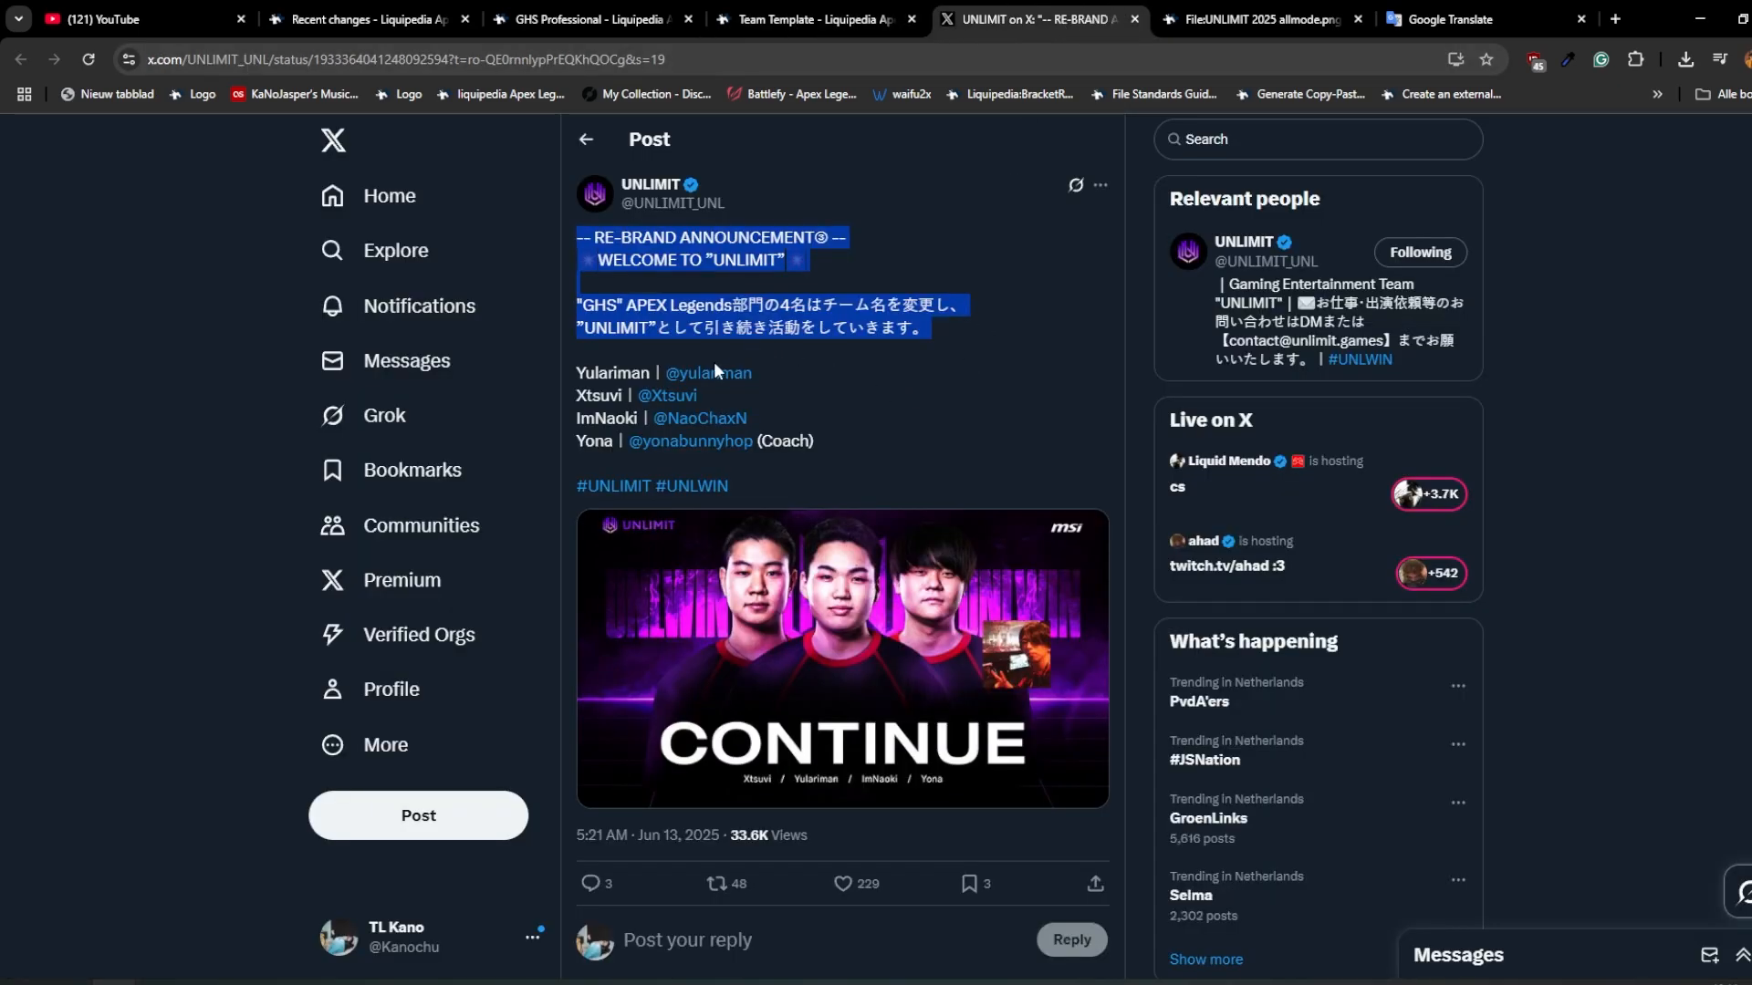
scroll(882, 223, down, 1)
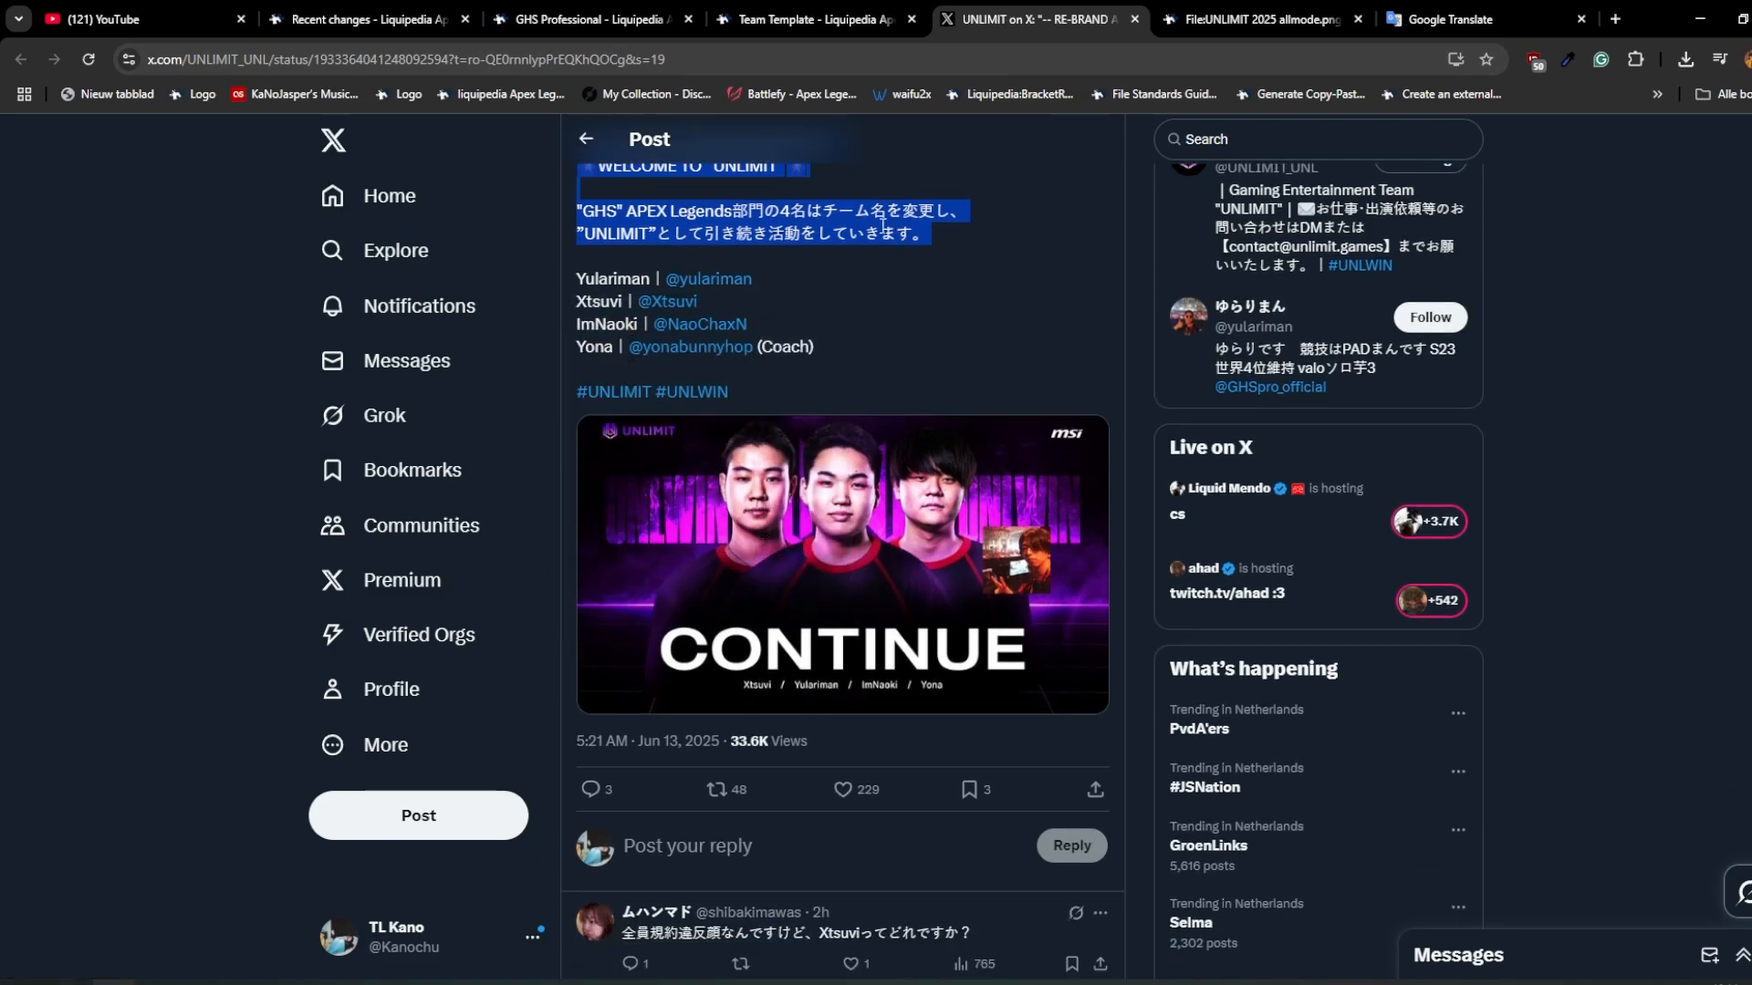
key(ctrl+shift+Tab)
click(641, 661)
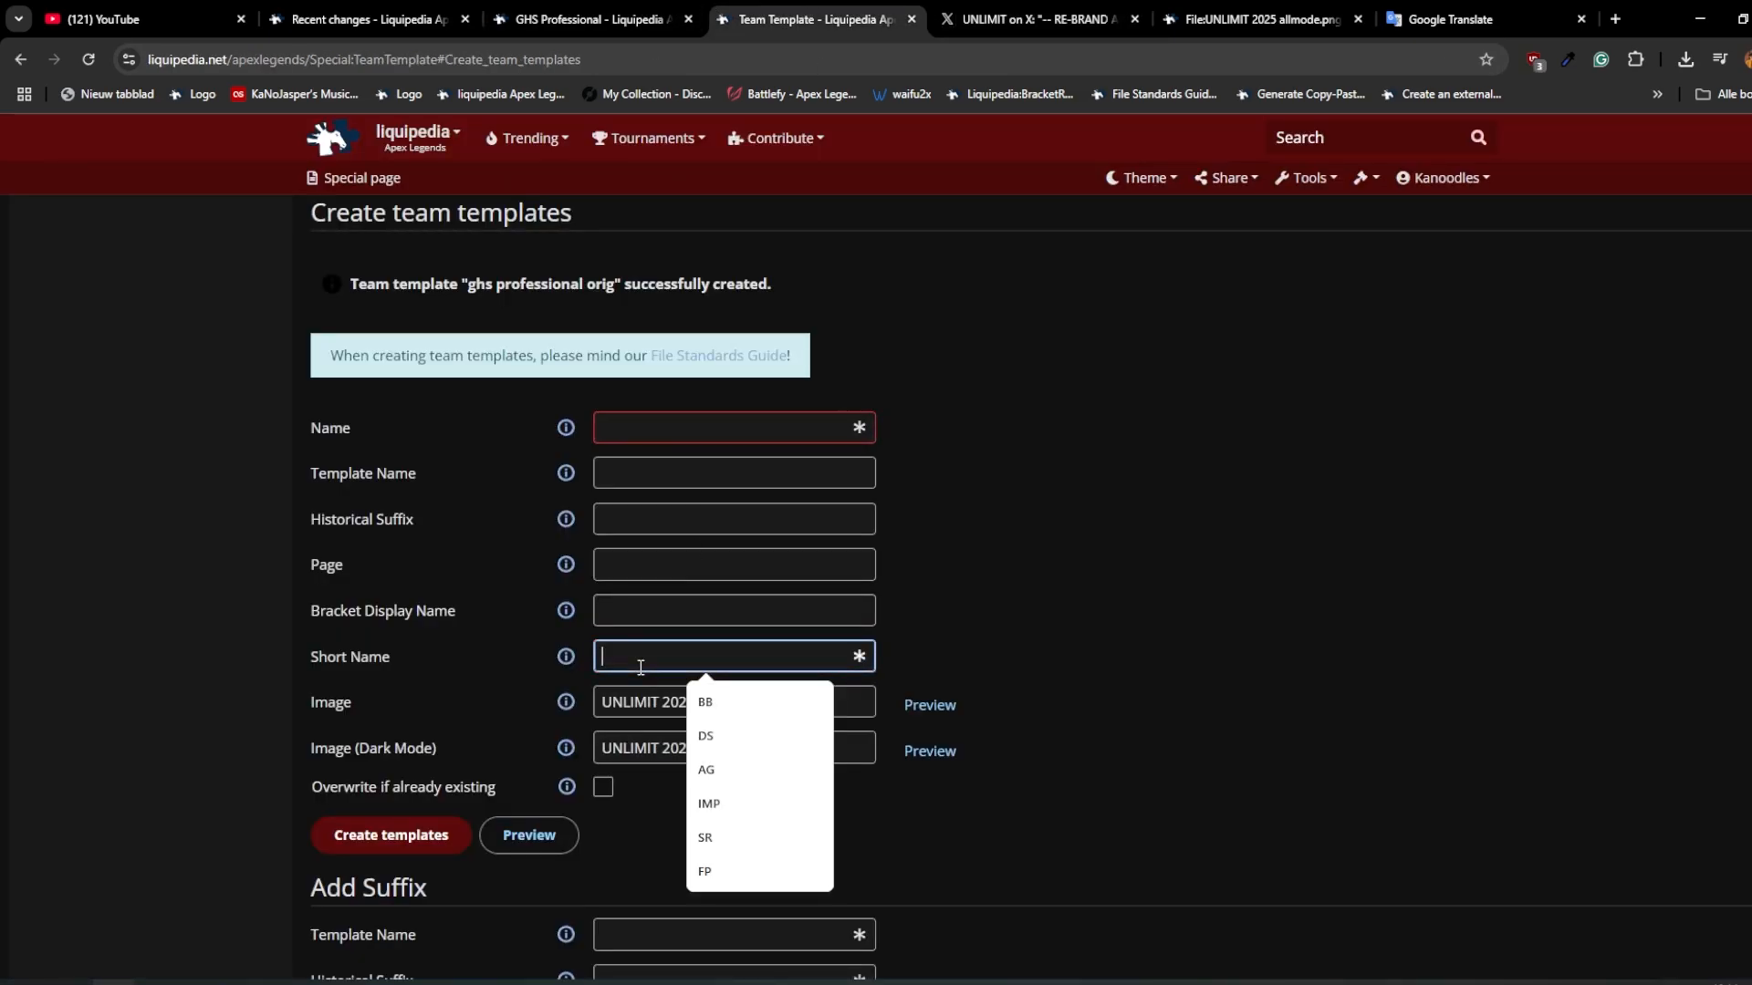
text(UNL)
key(Tab)
key(ctrl+c)
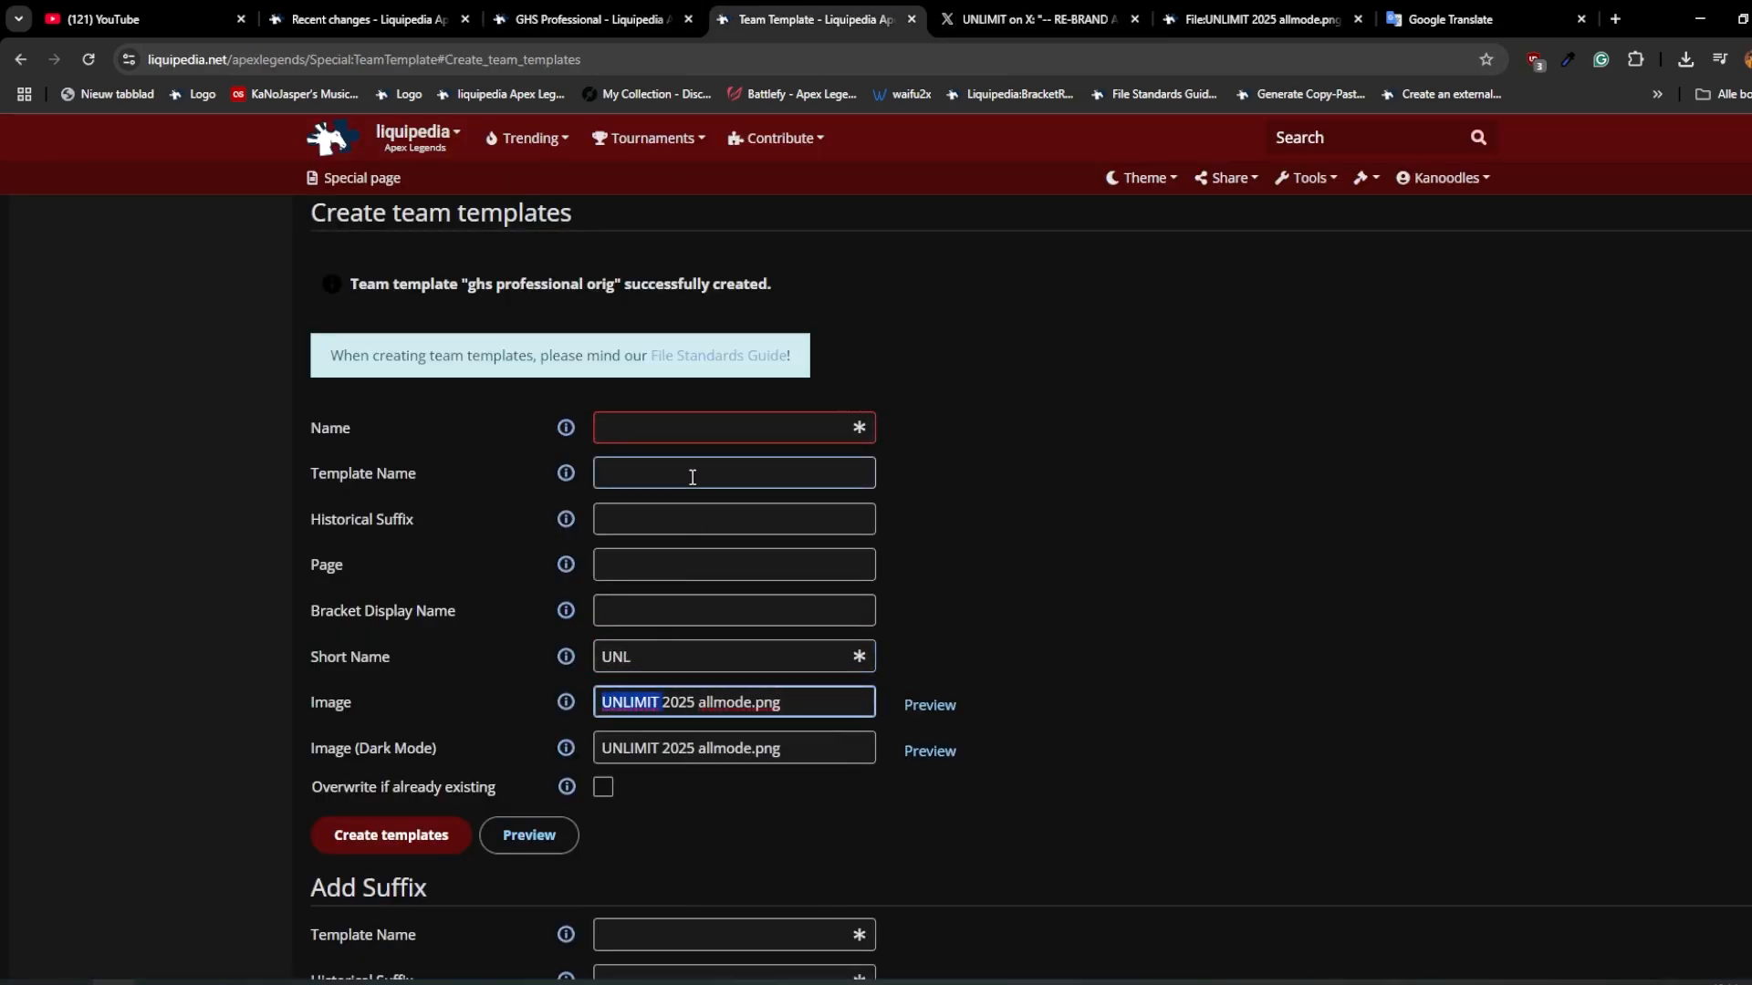
click(626, 435)
key(ctrl+v)
Step: Set the historical suffix to "2025" and create the UNLIMIT team template
click(720, 516)
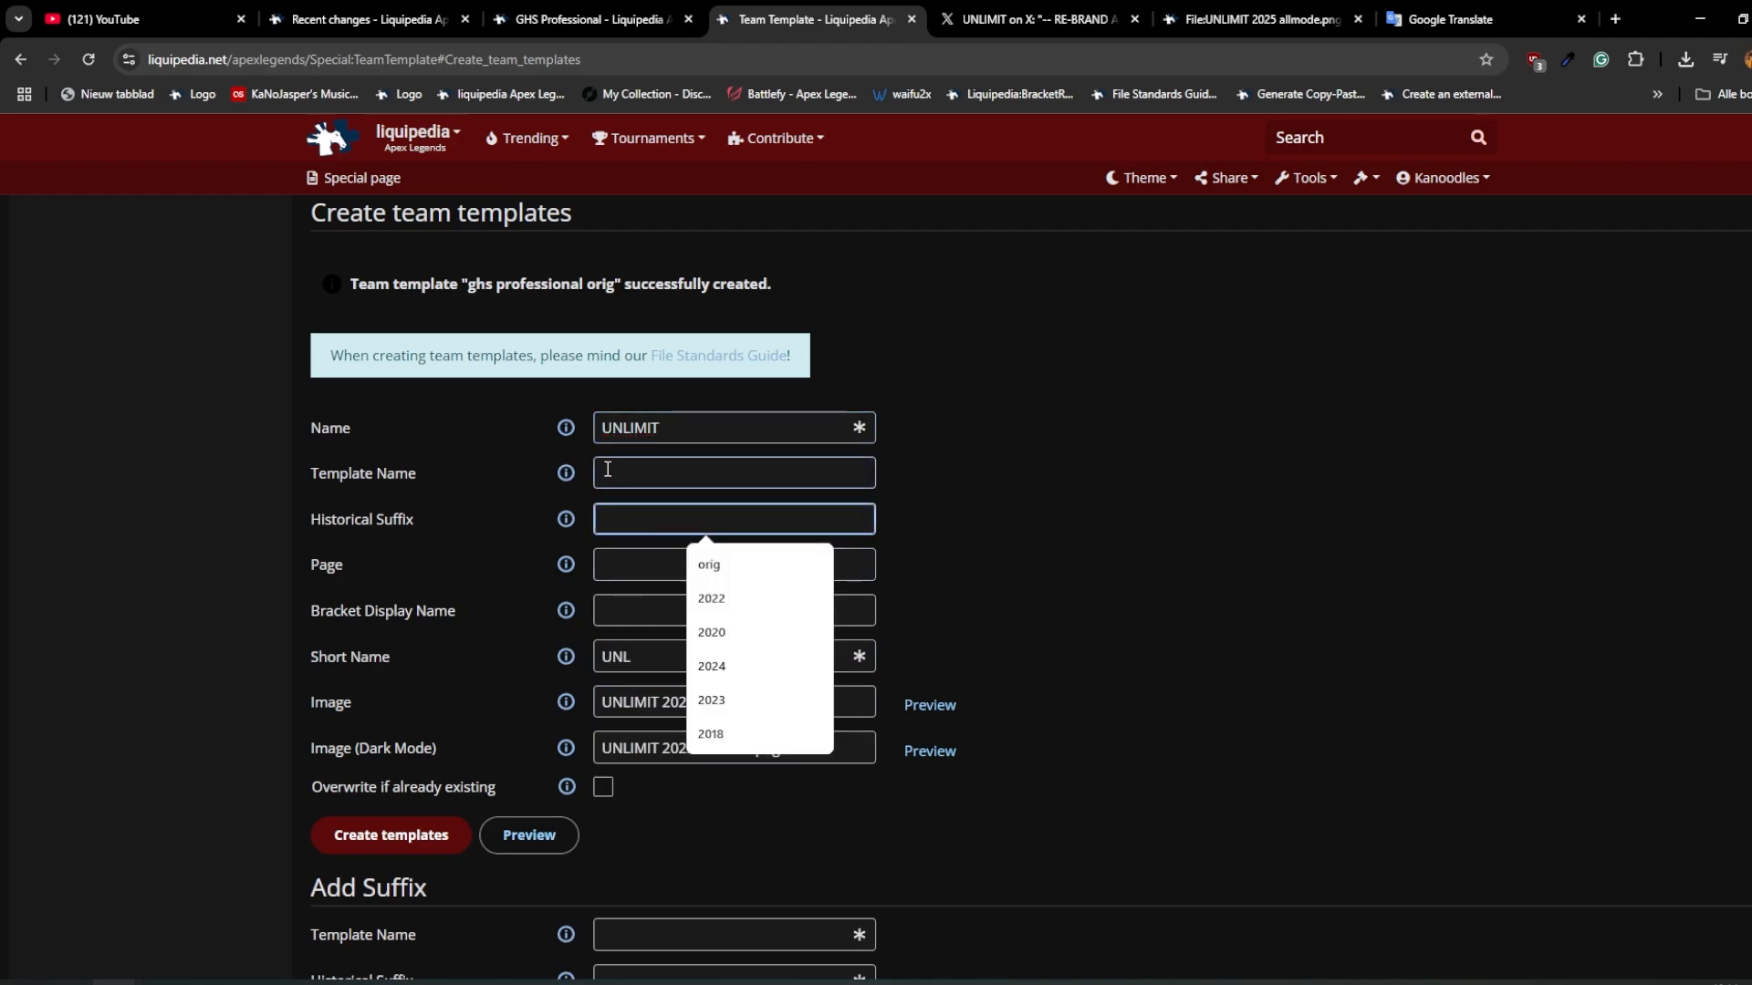
click(638, 496)
click(672, 521)
text(2025)
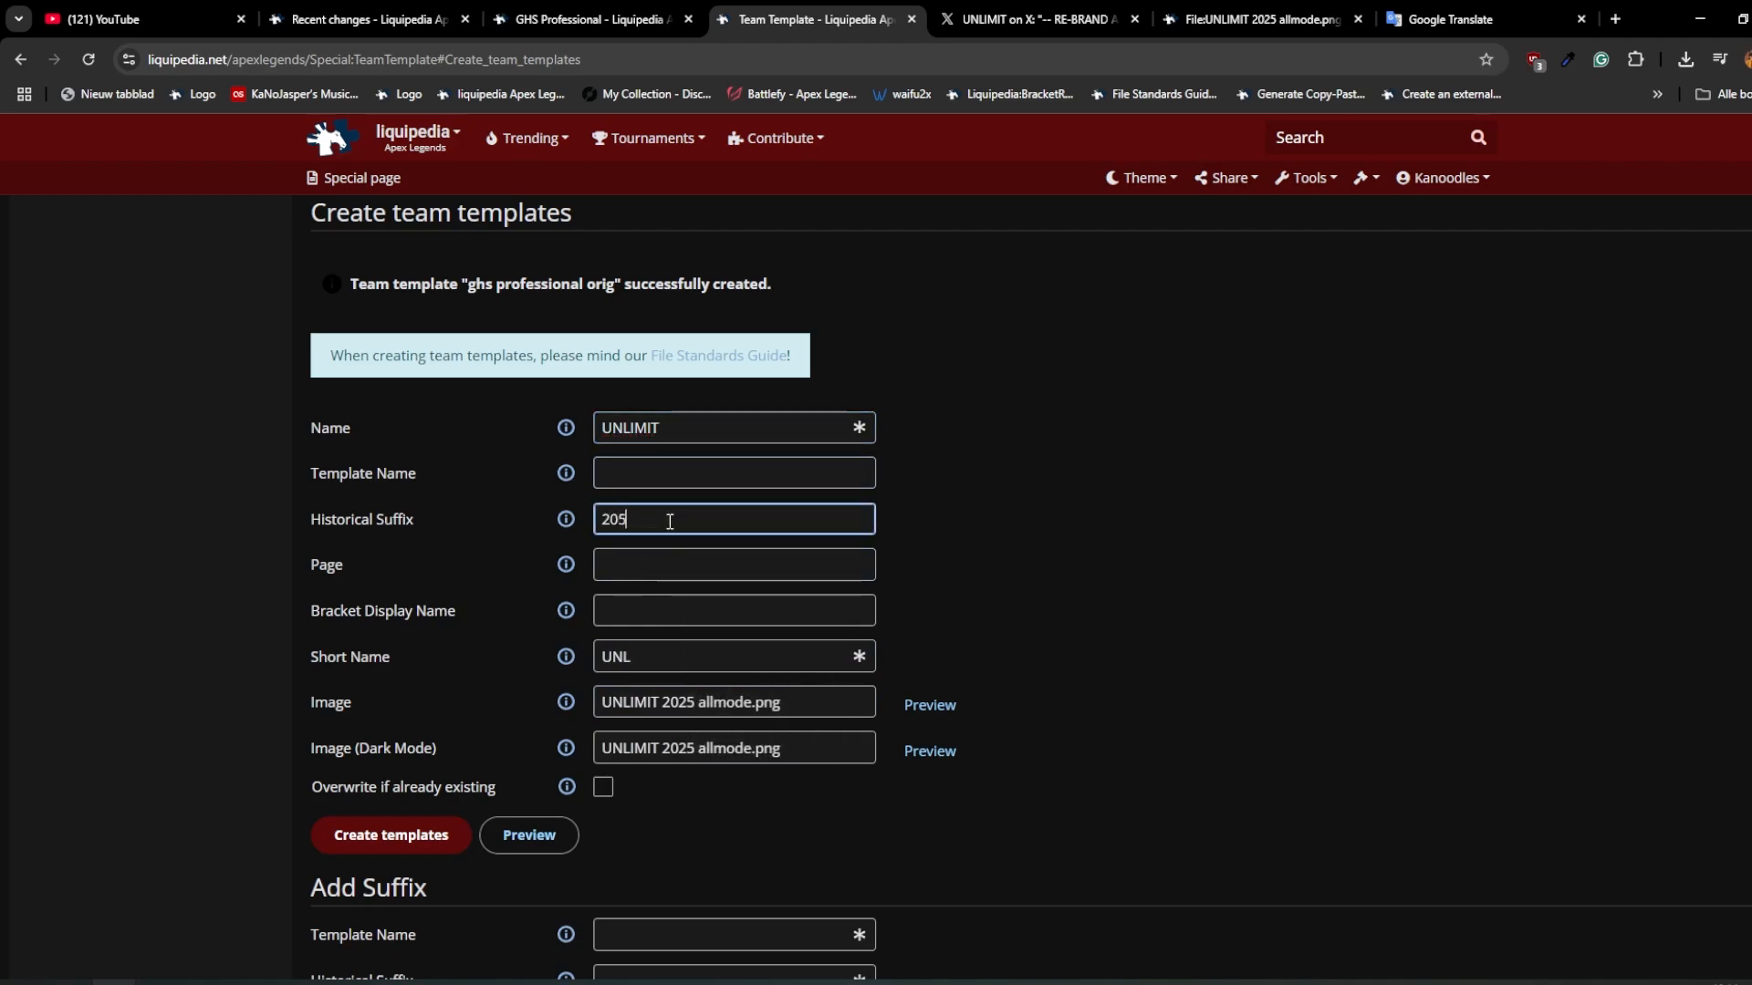
click(386, 858)
click(379, 846)
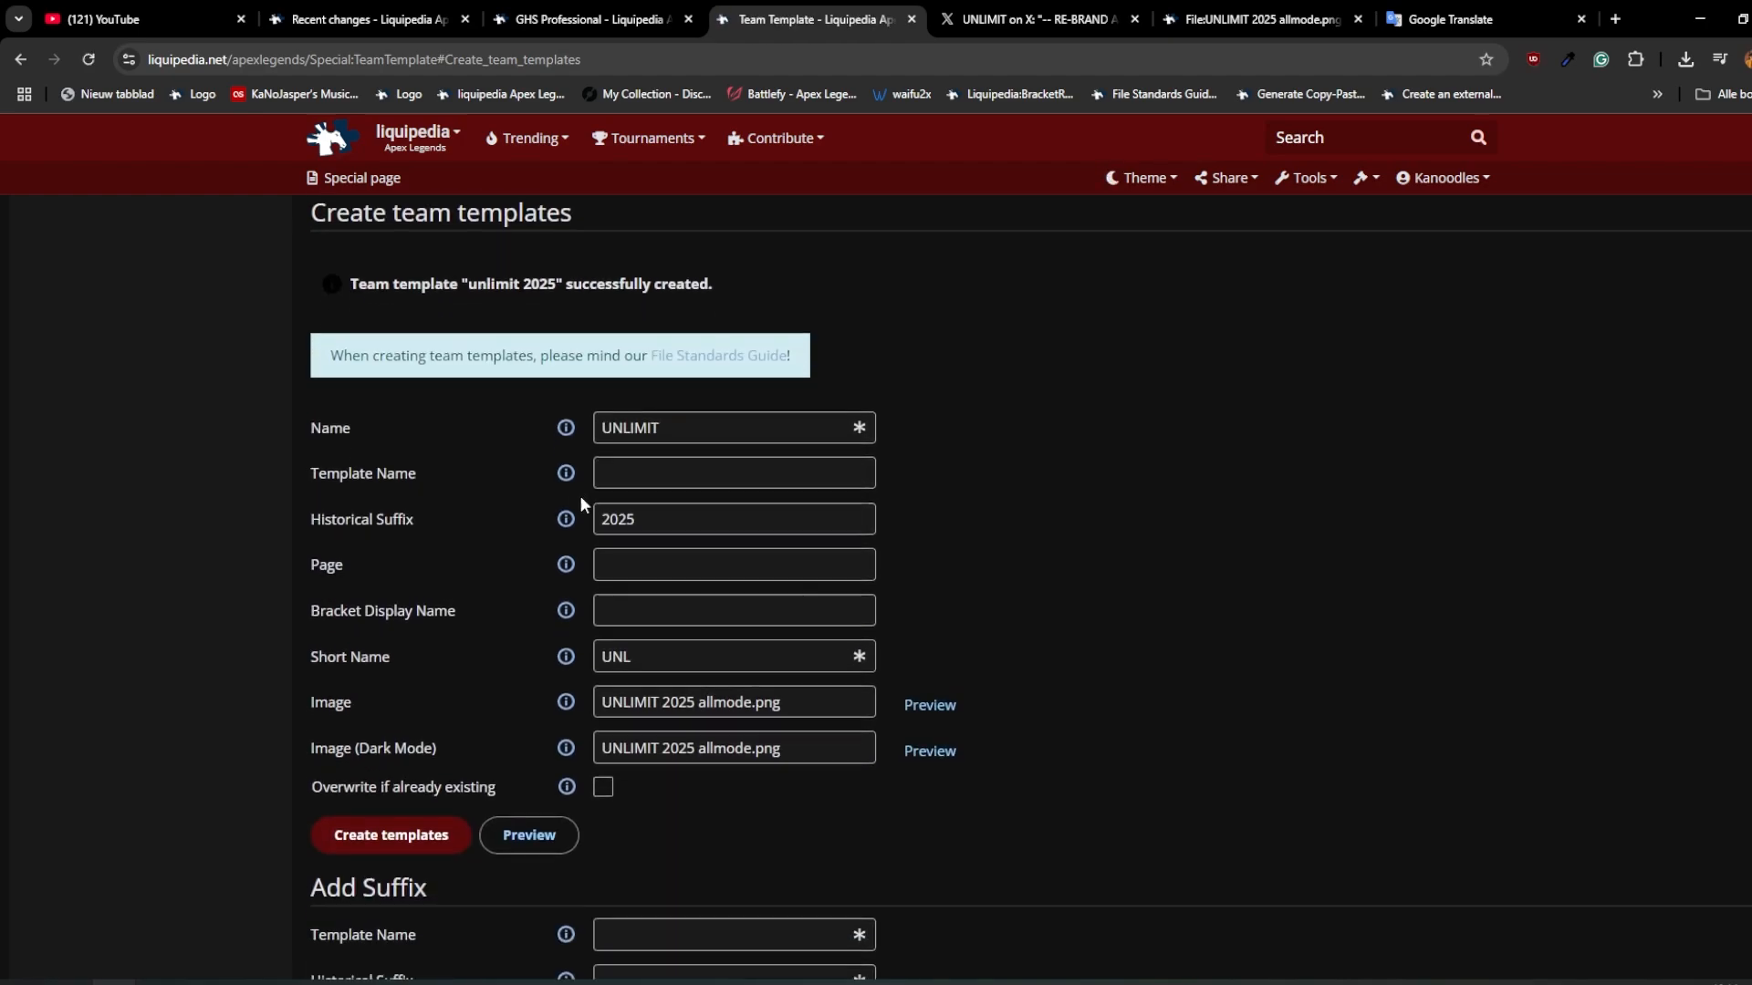
Step: Open the full historical team template form in a new tab and switch to it
scroll(650, 411, up, 1)
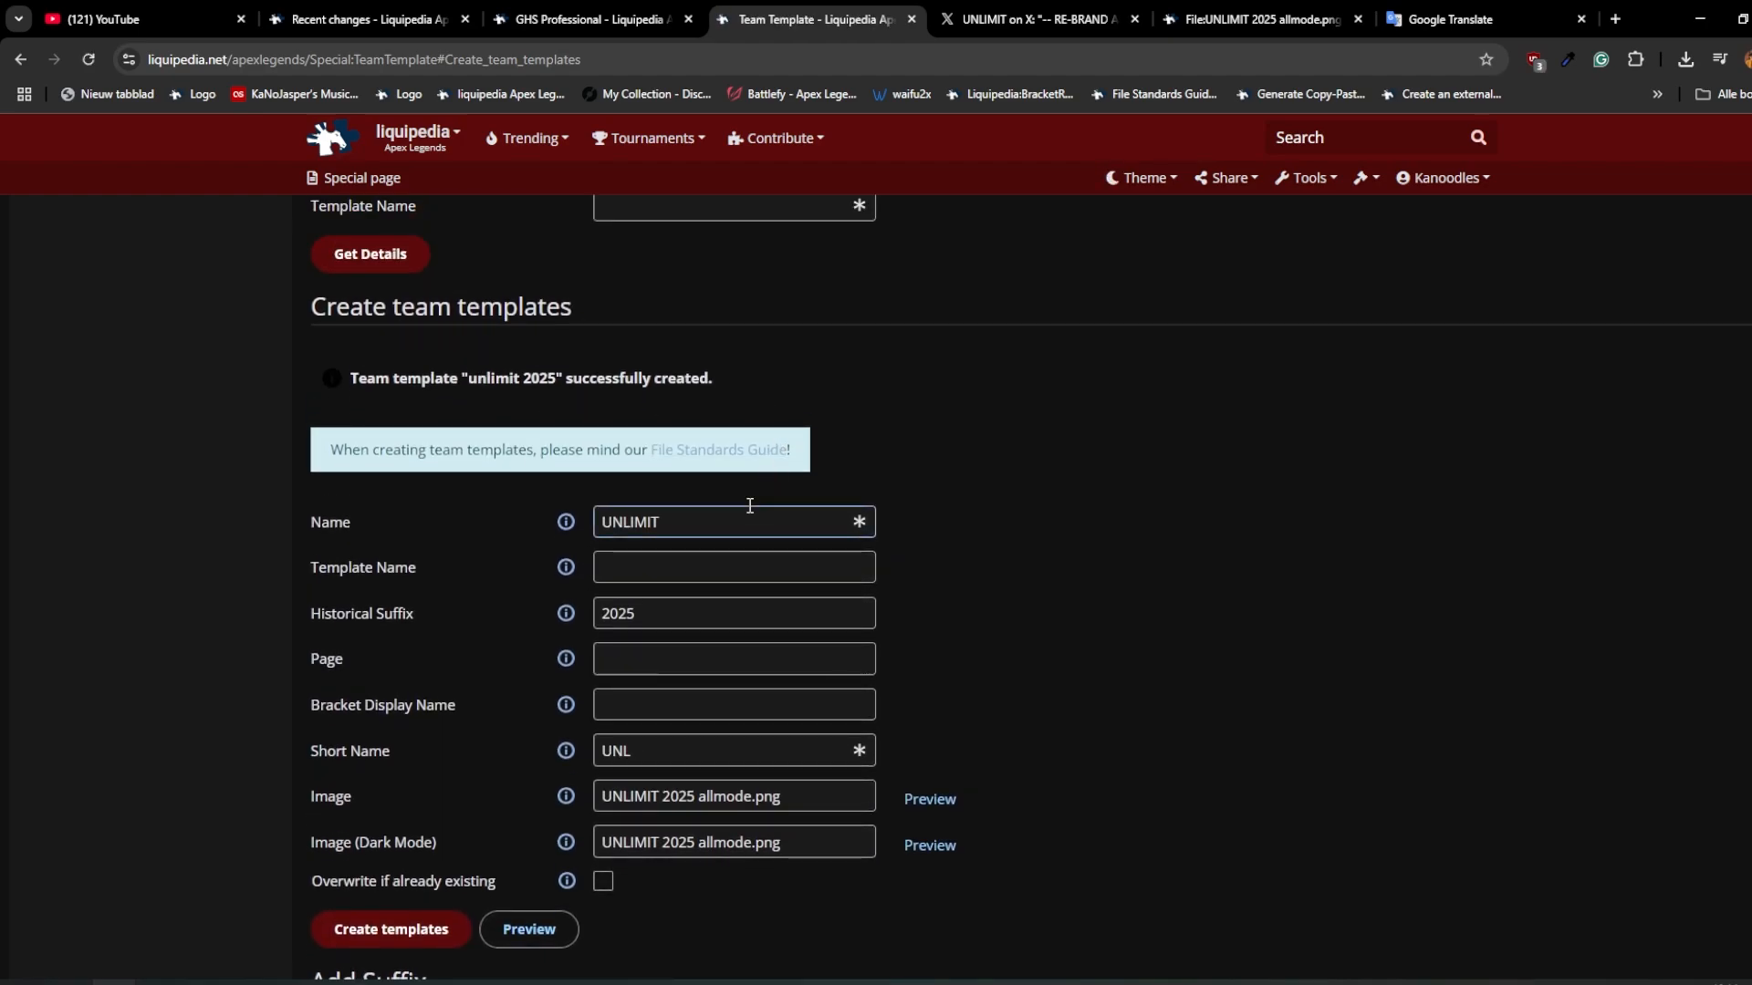
click(720, 565)
scroll(720, 565, down, 1)
scroll(551, 606, down, 1)
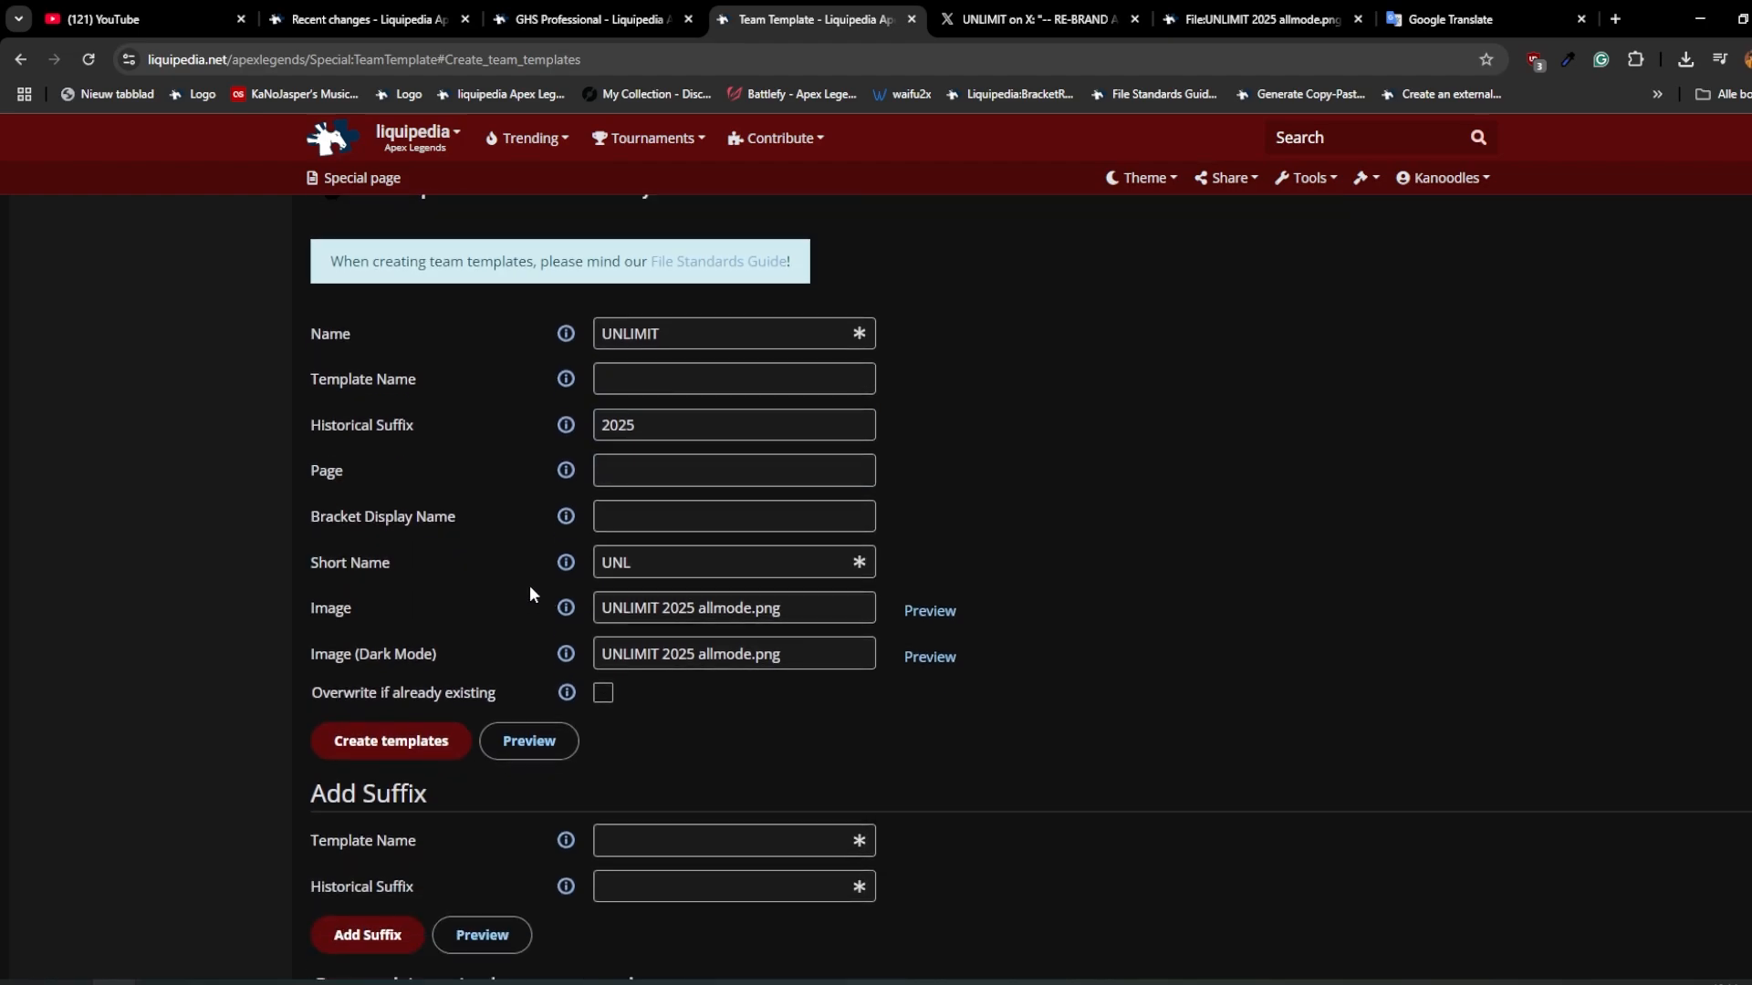
scroll(645, 576, down, 3)
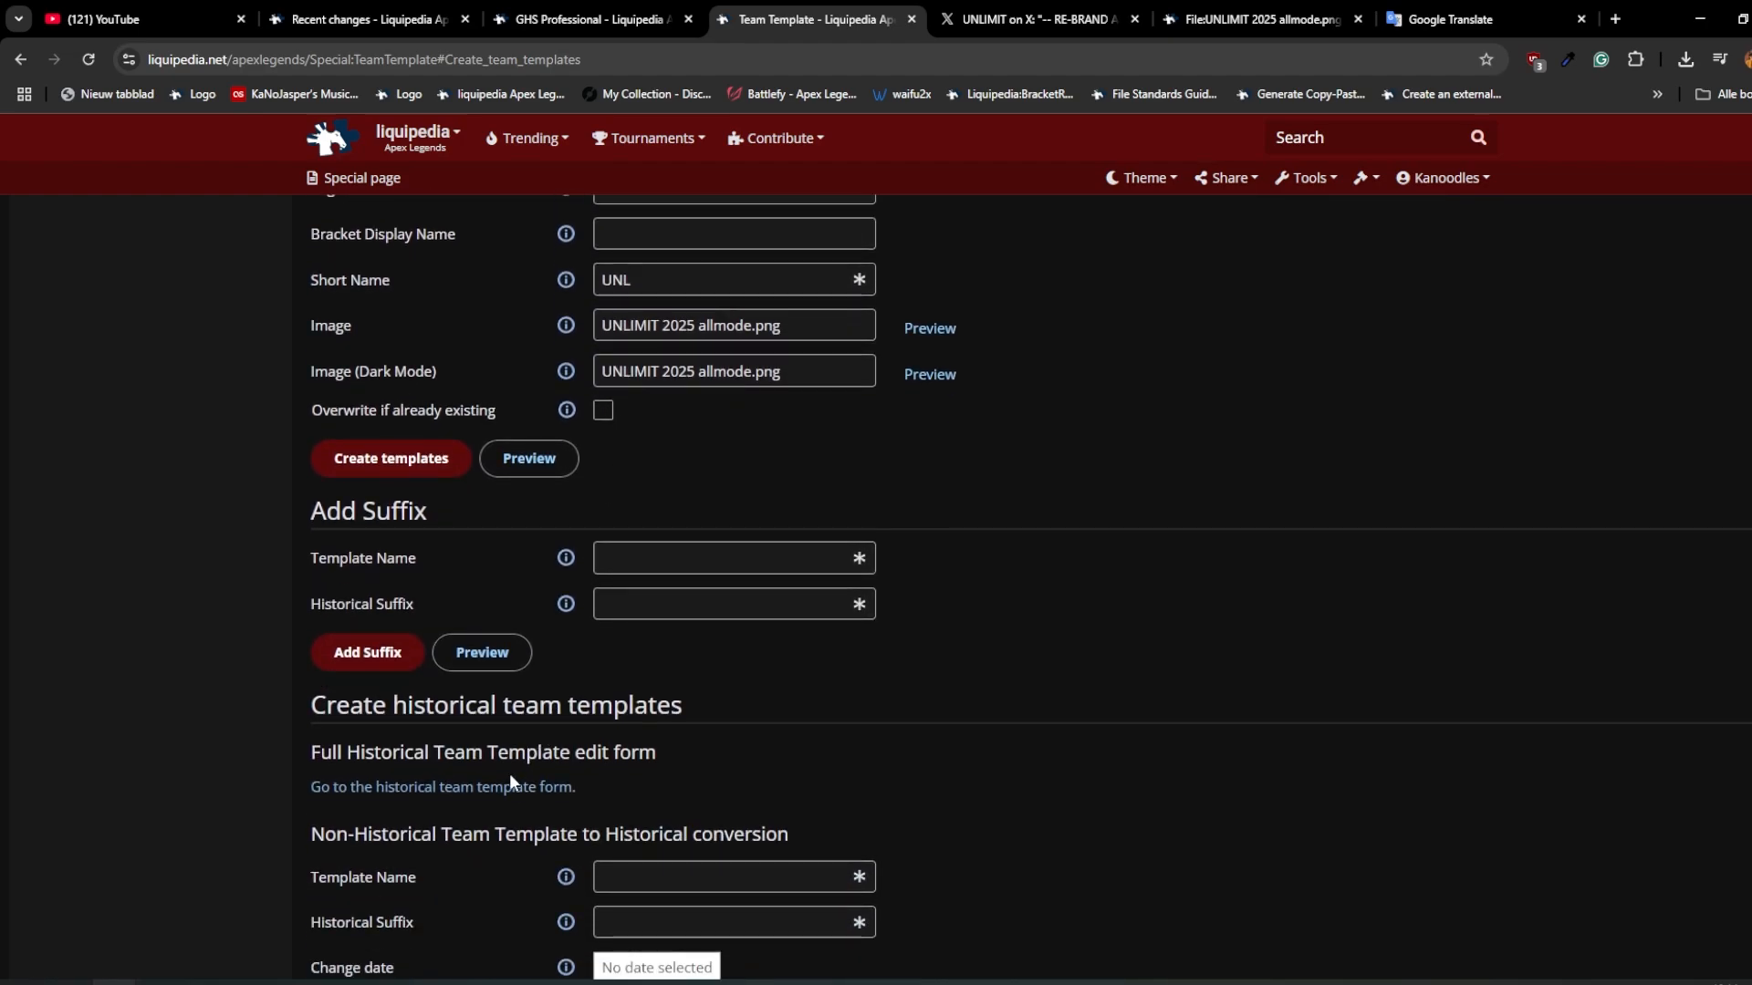
middle_click(452, 788)
click(935, 13)
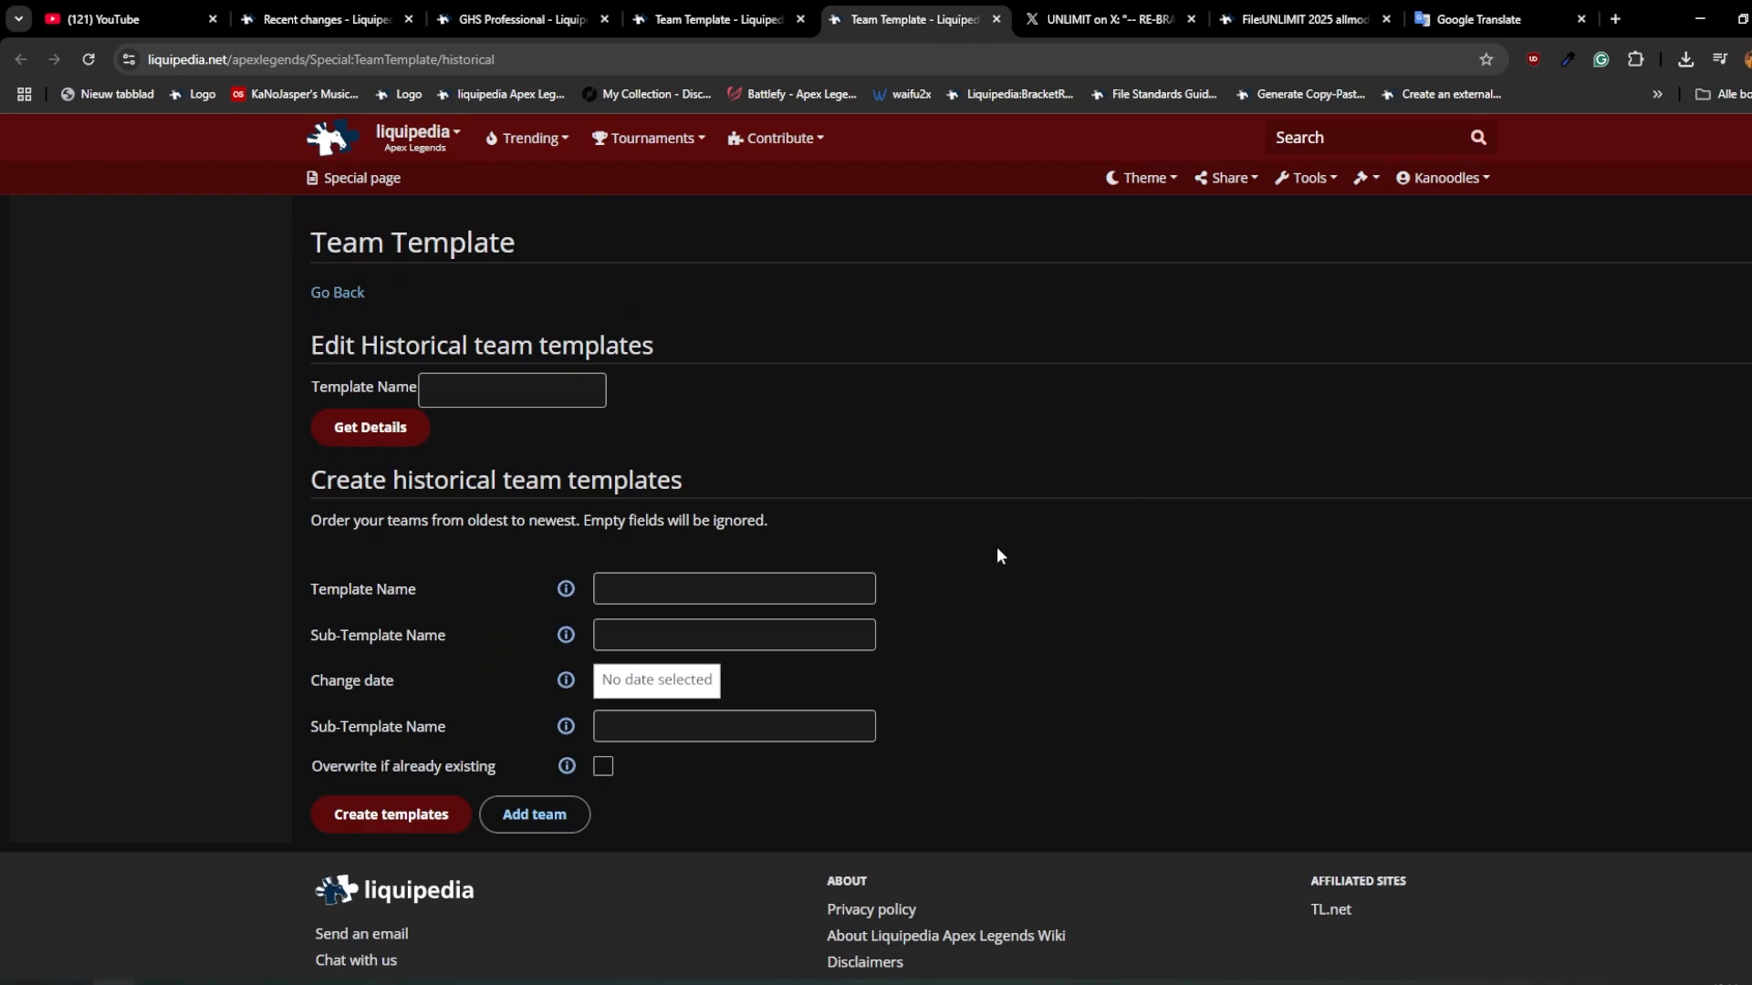
Step: Name the historical template "unlimit" and set its first sub-template to "GHS Professional orig", copying the team name from its wiki page
click(832, 603)
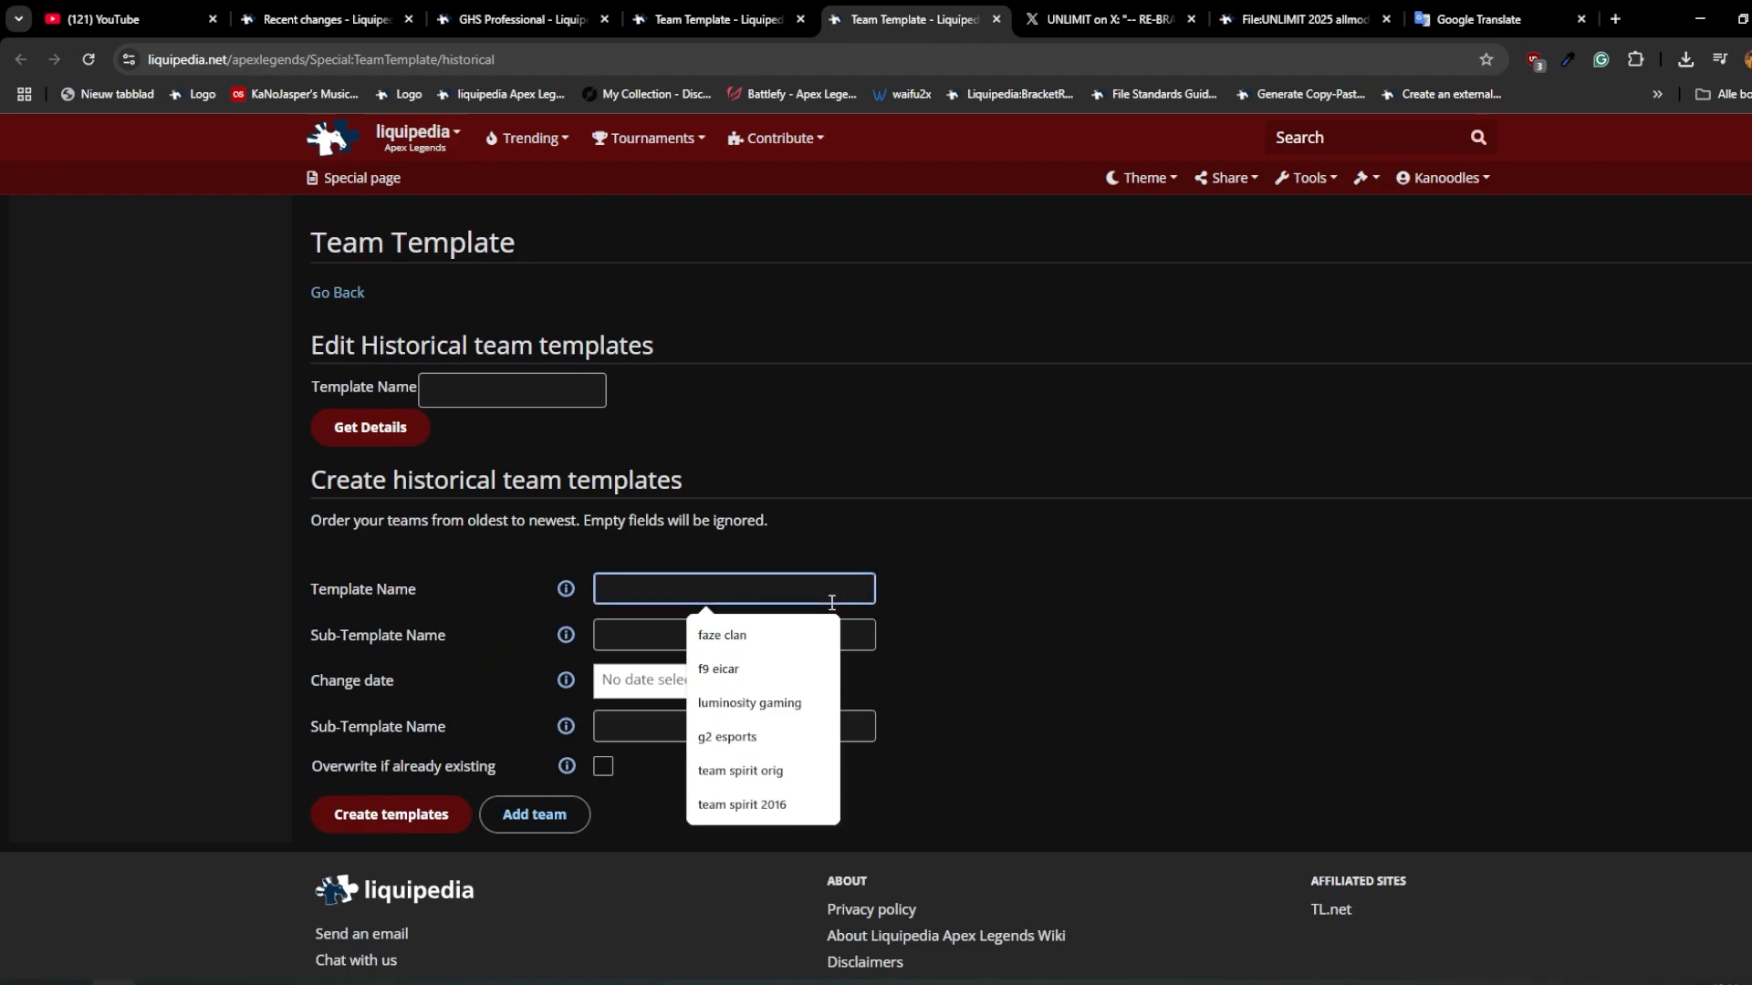
text(unlimit)
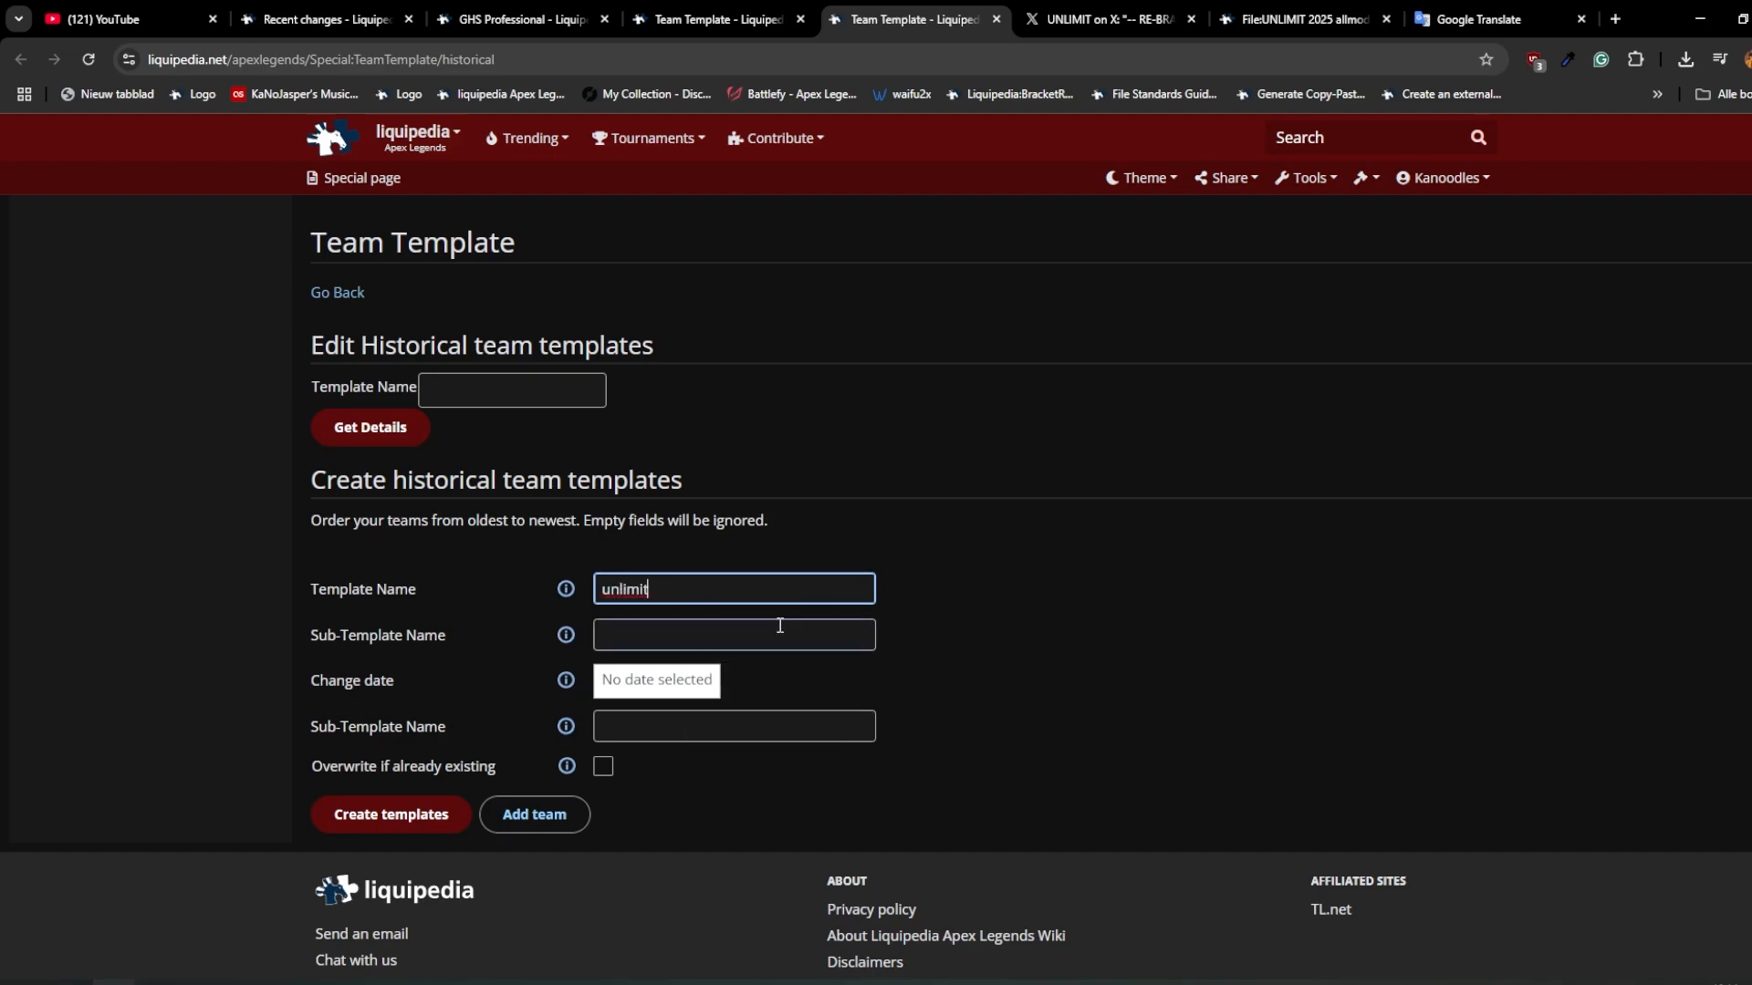
click(714, 642)
click(525, 11)
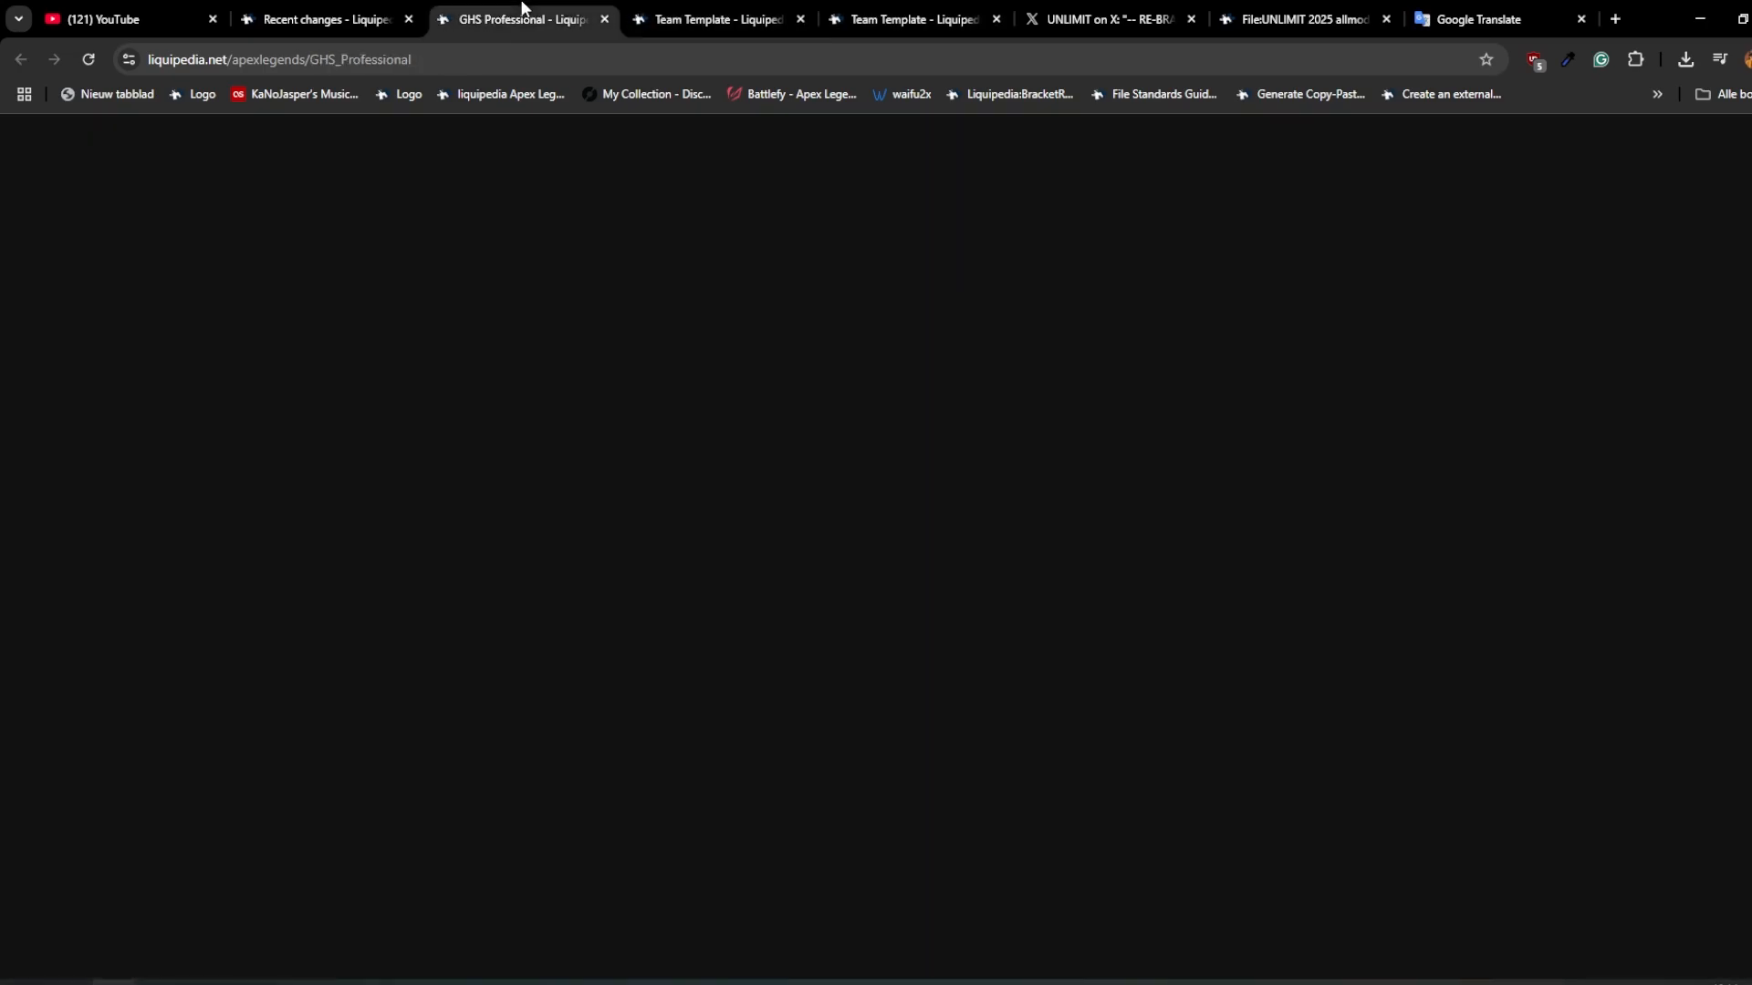
click(978, 22)
text(GHS Professional)
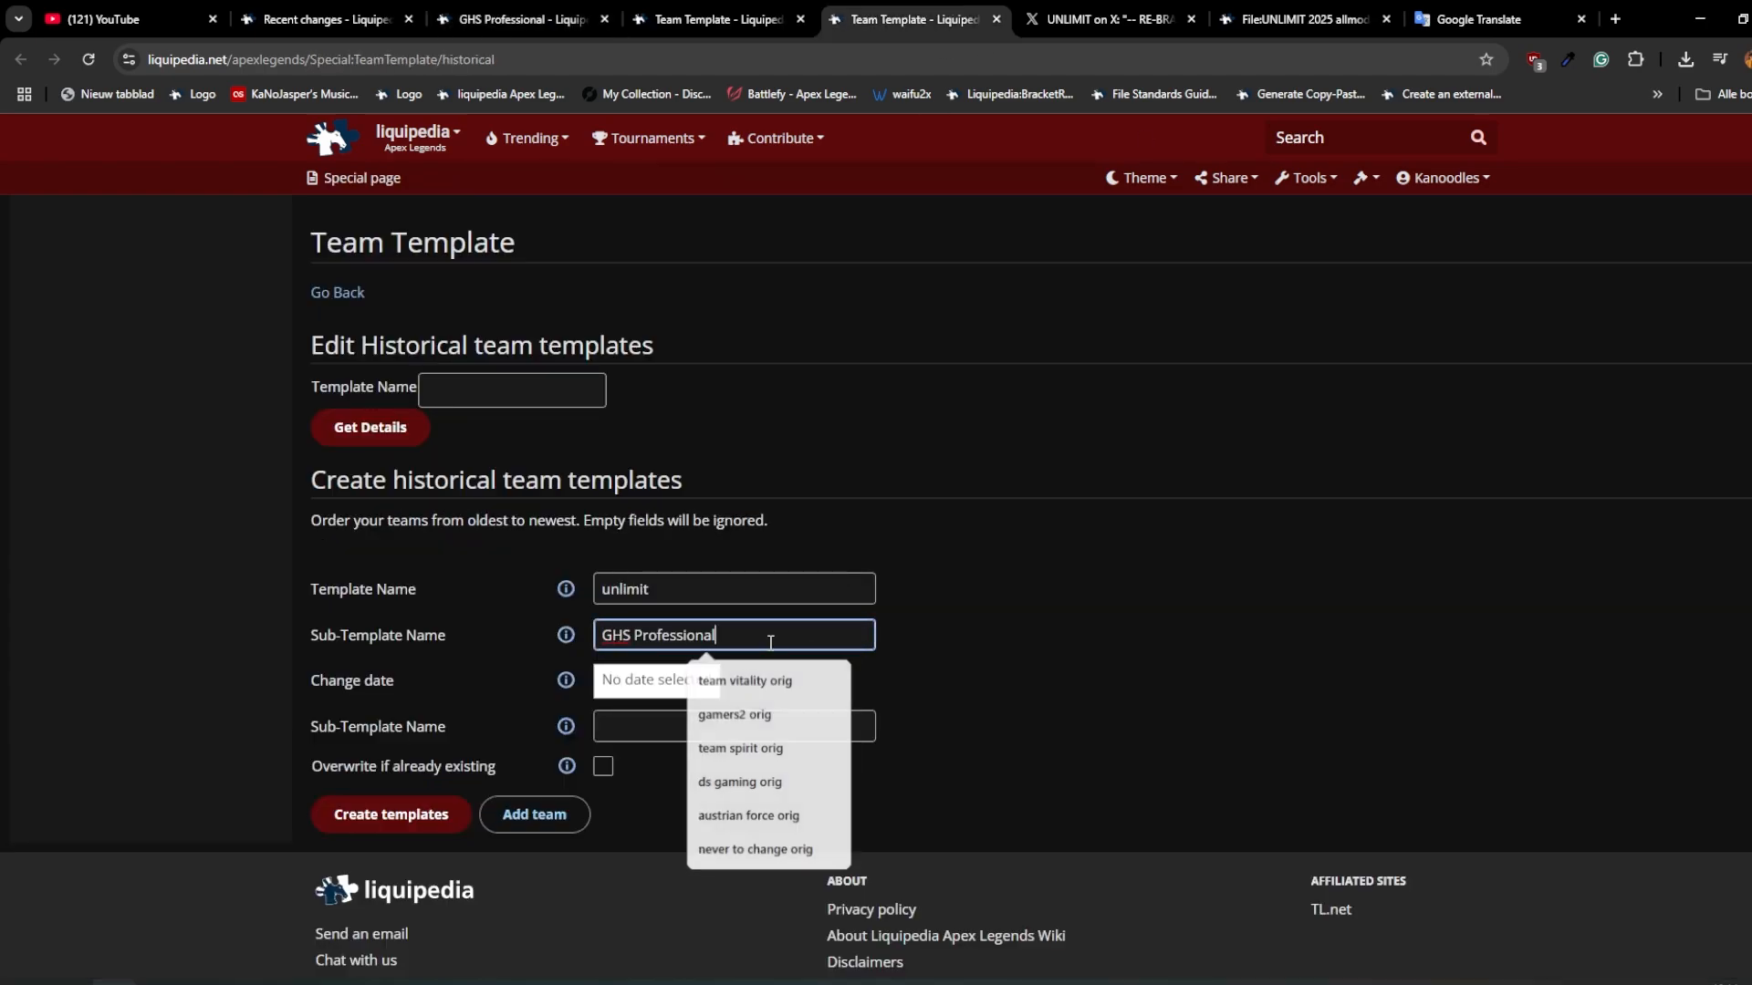
text(orig)
double_click(735, 639)
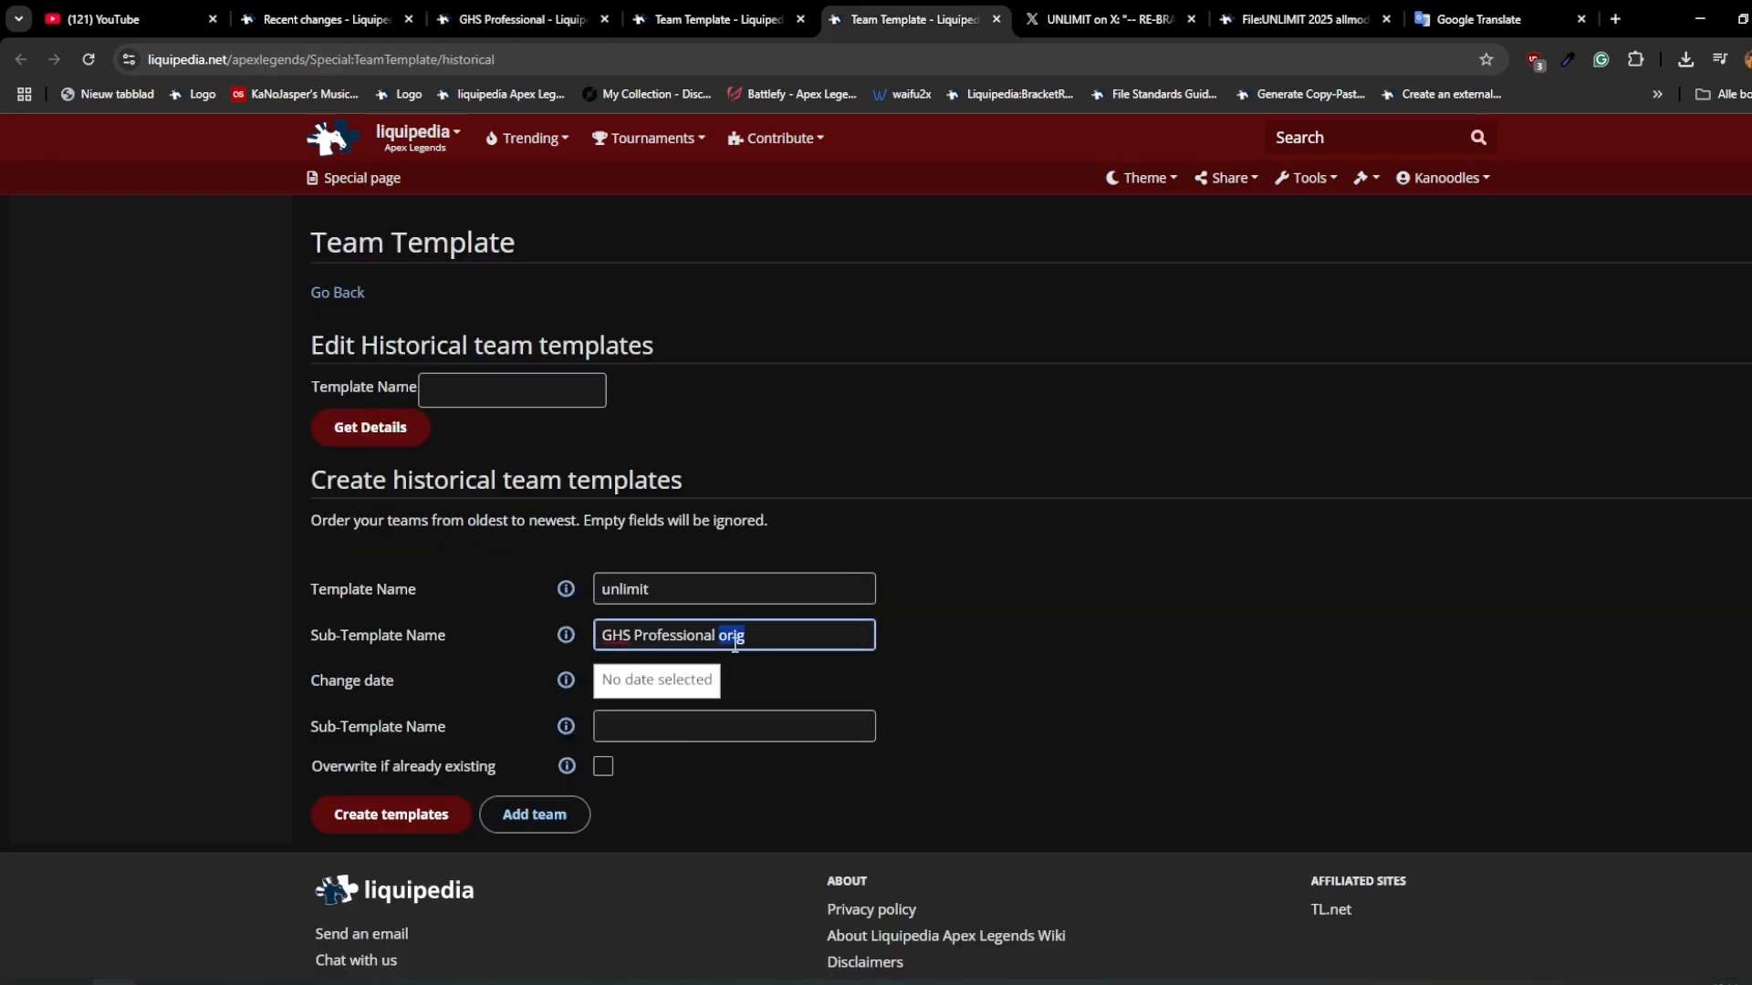
Step: Create the historical template with change date 13 Jun 2025, second sub-template "unlimit 2025" and overwriting of existing templates enabled
click(690, 686)
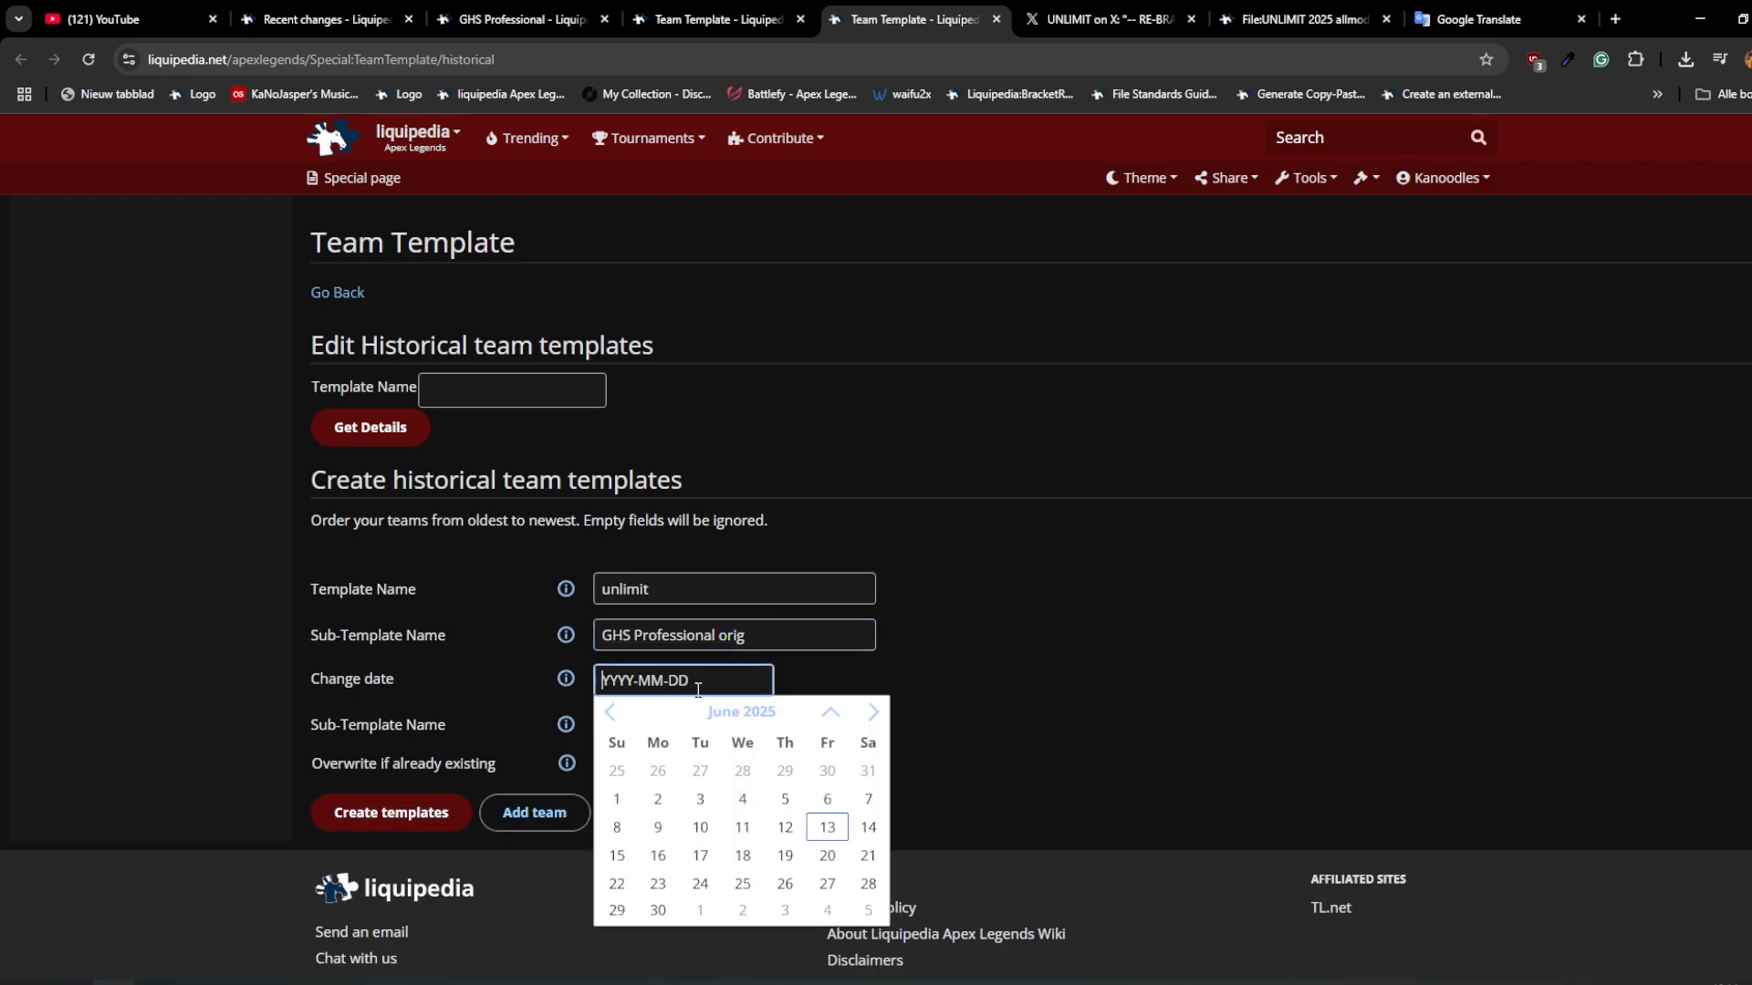
click(826, 830)
double_click(628, 591)
key(ctrl+c)
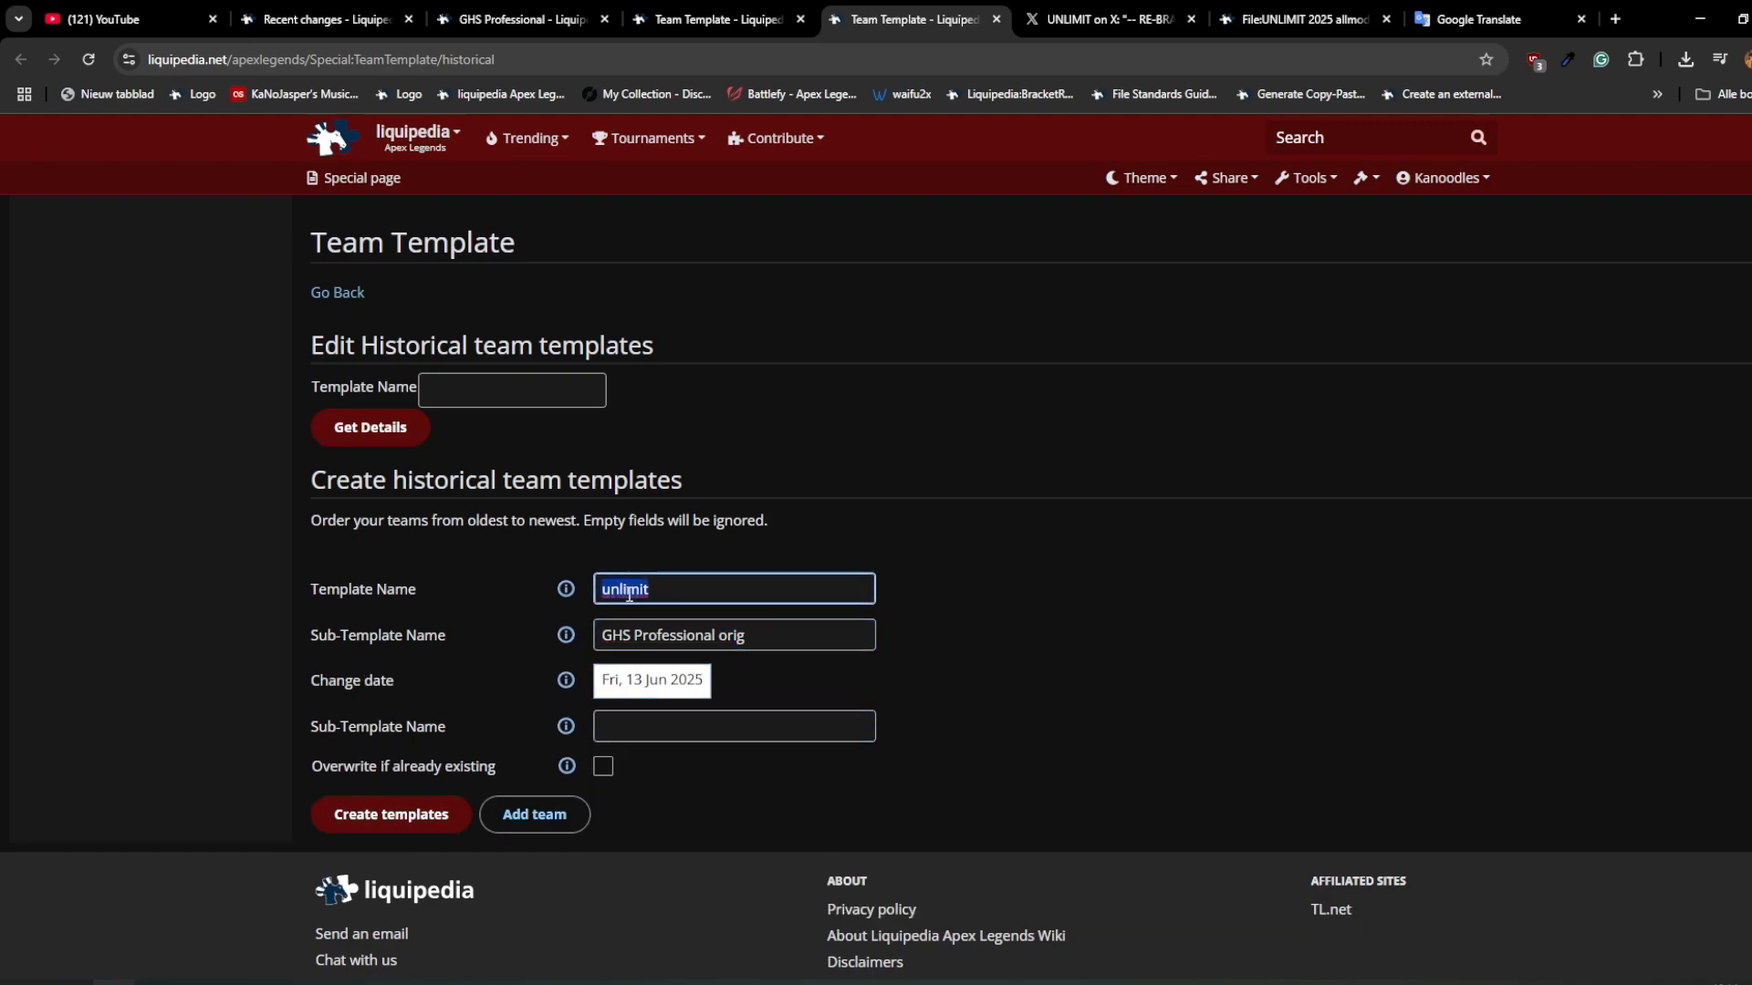
click(697, 740)
key(ctrl+v)
text(2025)
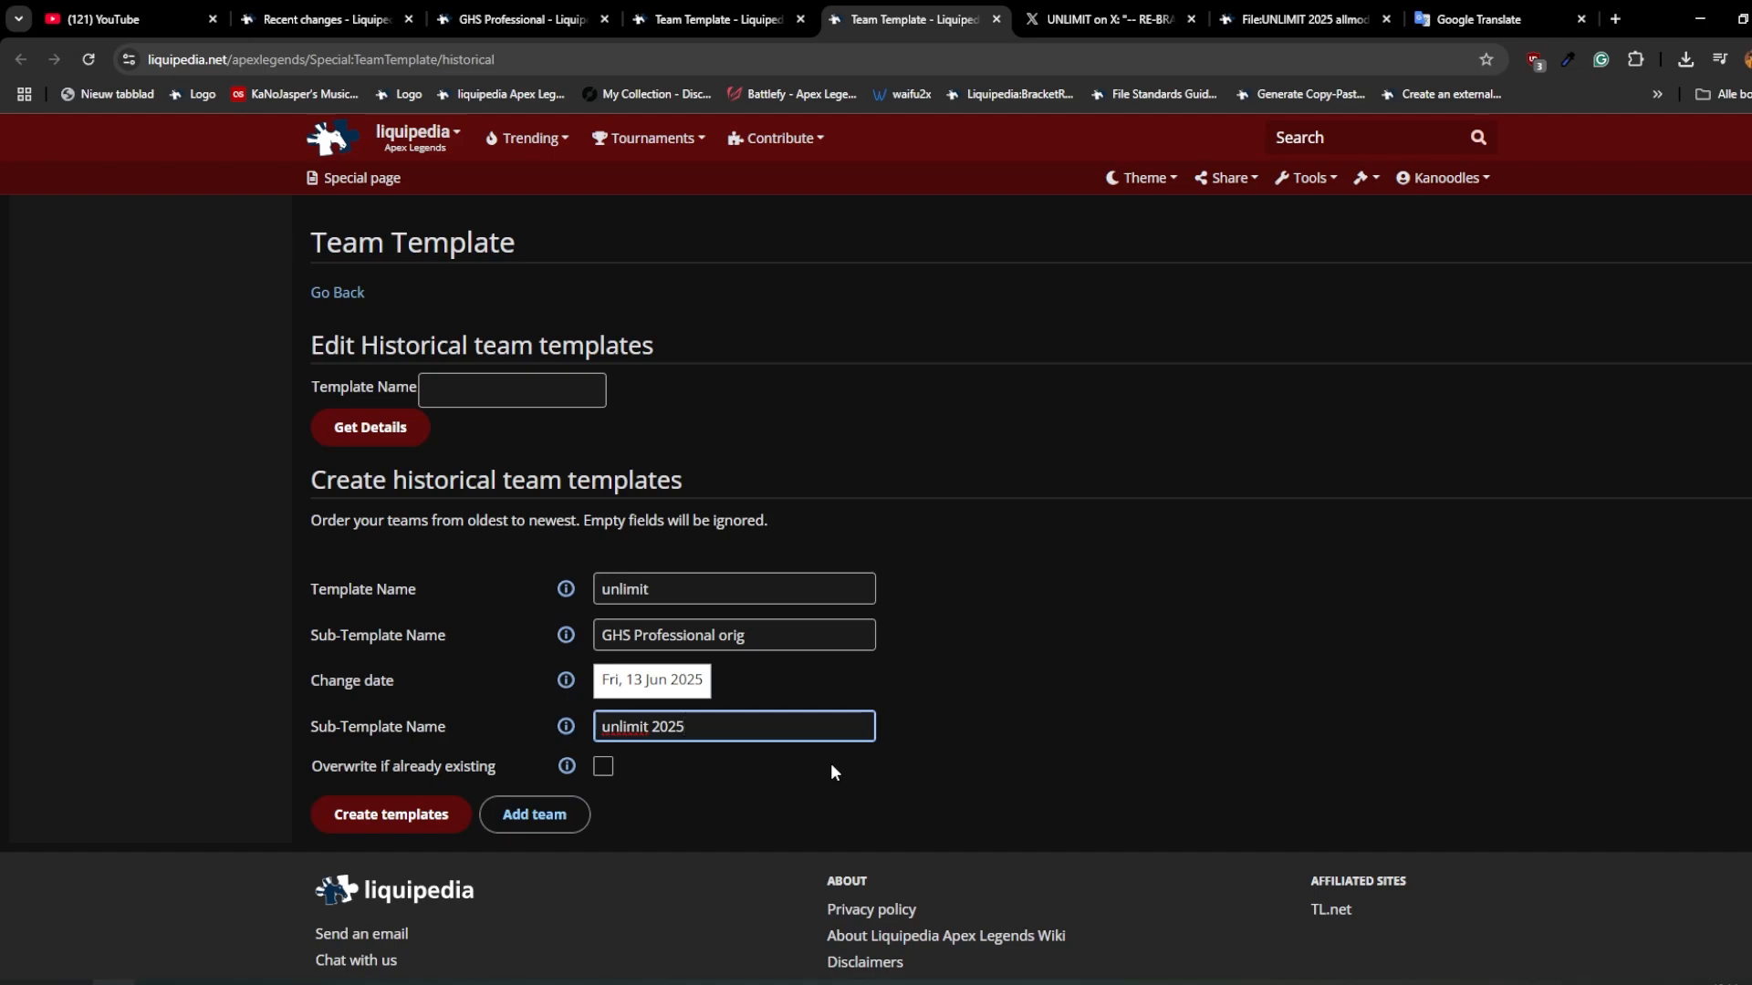
click(603, 766)
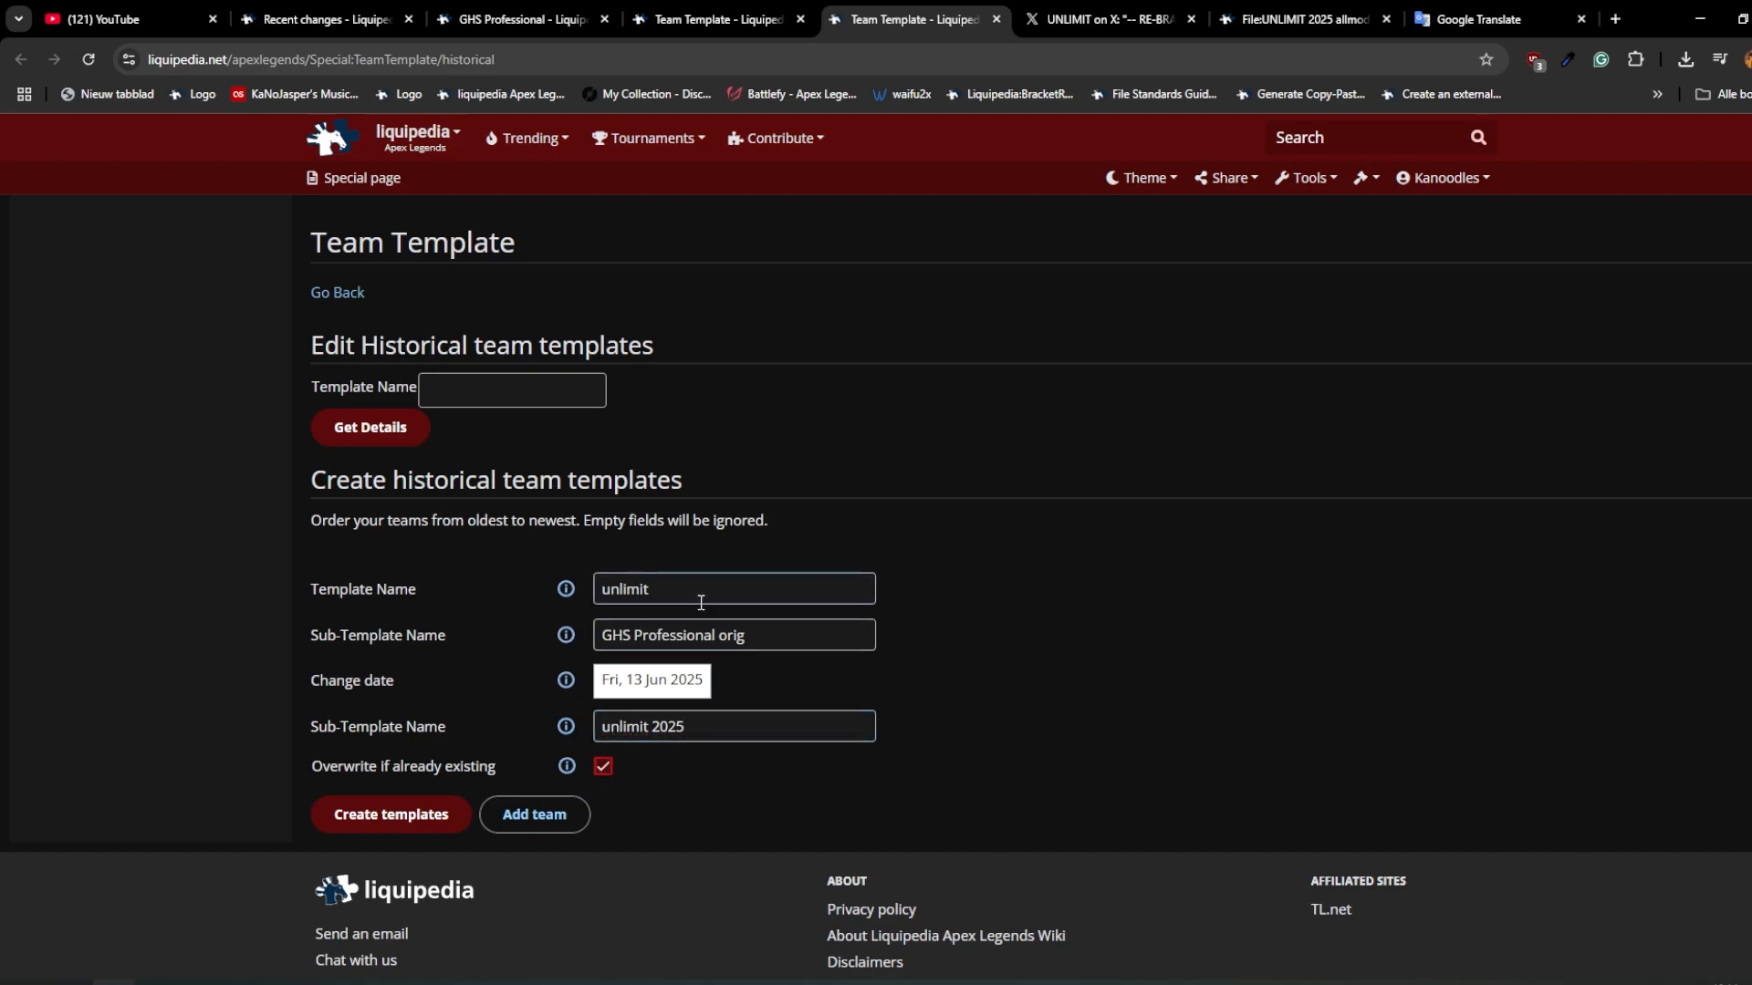
click(411, 819)
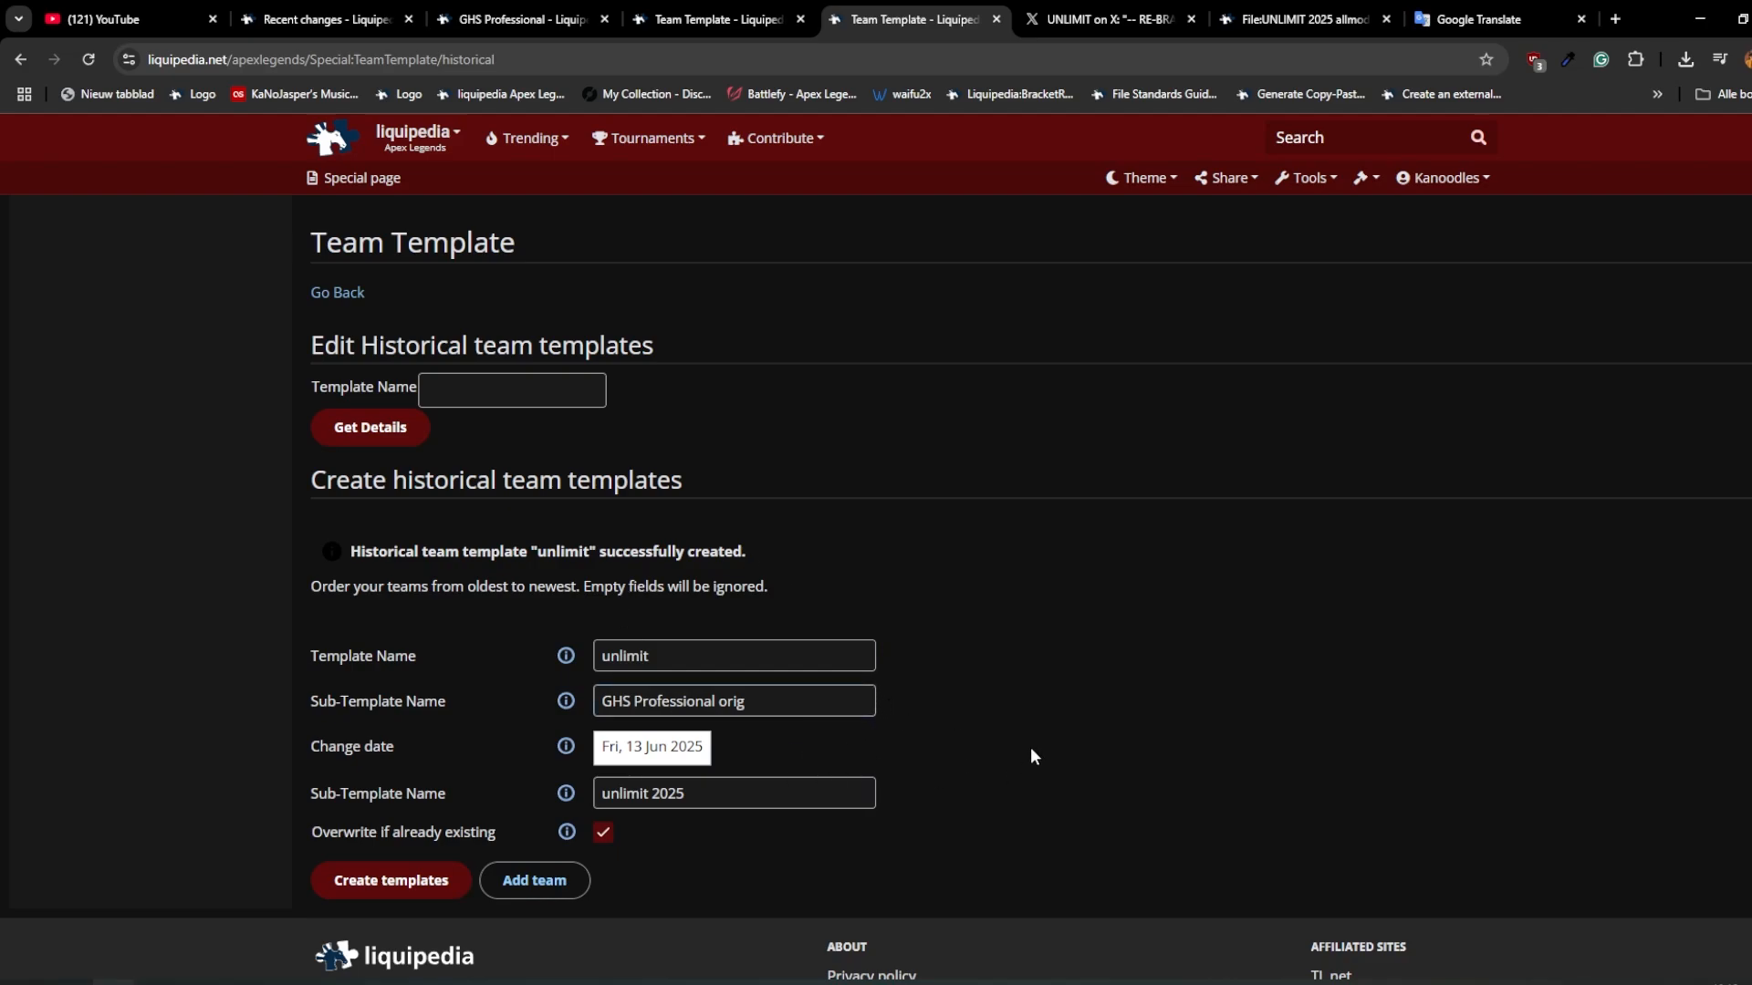
Step: Return to the main team template page and locate the section for redirecting team templates
click(345, 294)
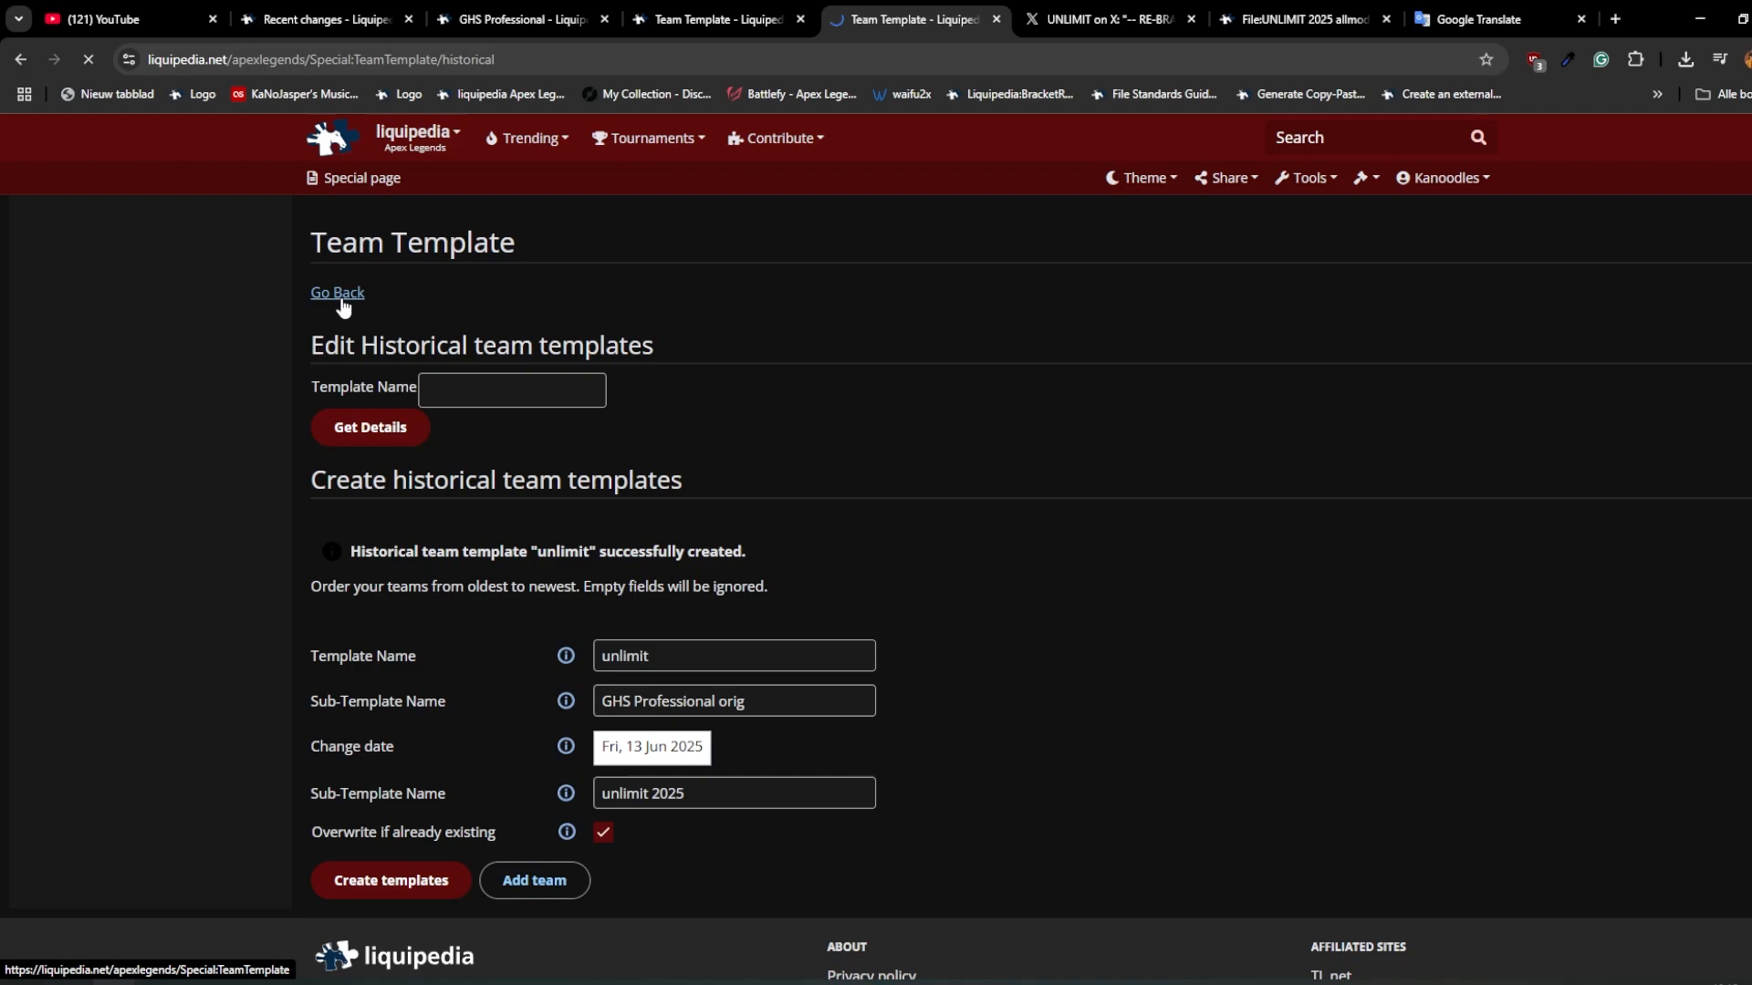
scroll(613, 512, down, 9)
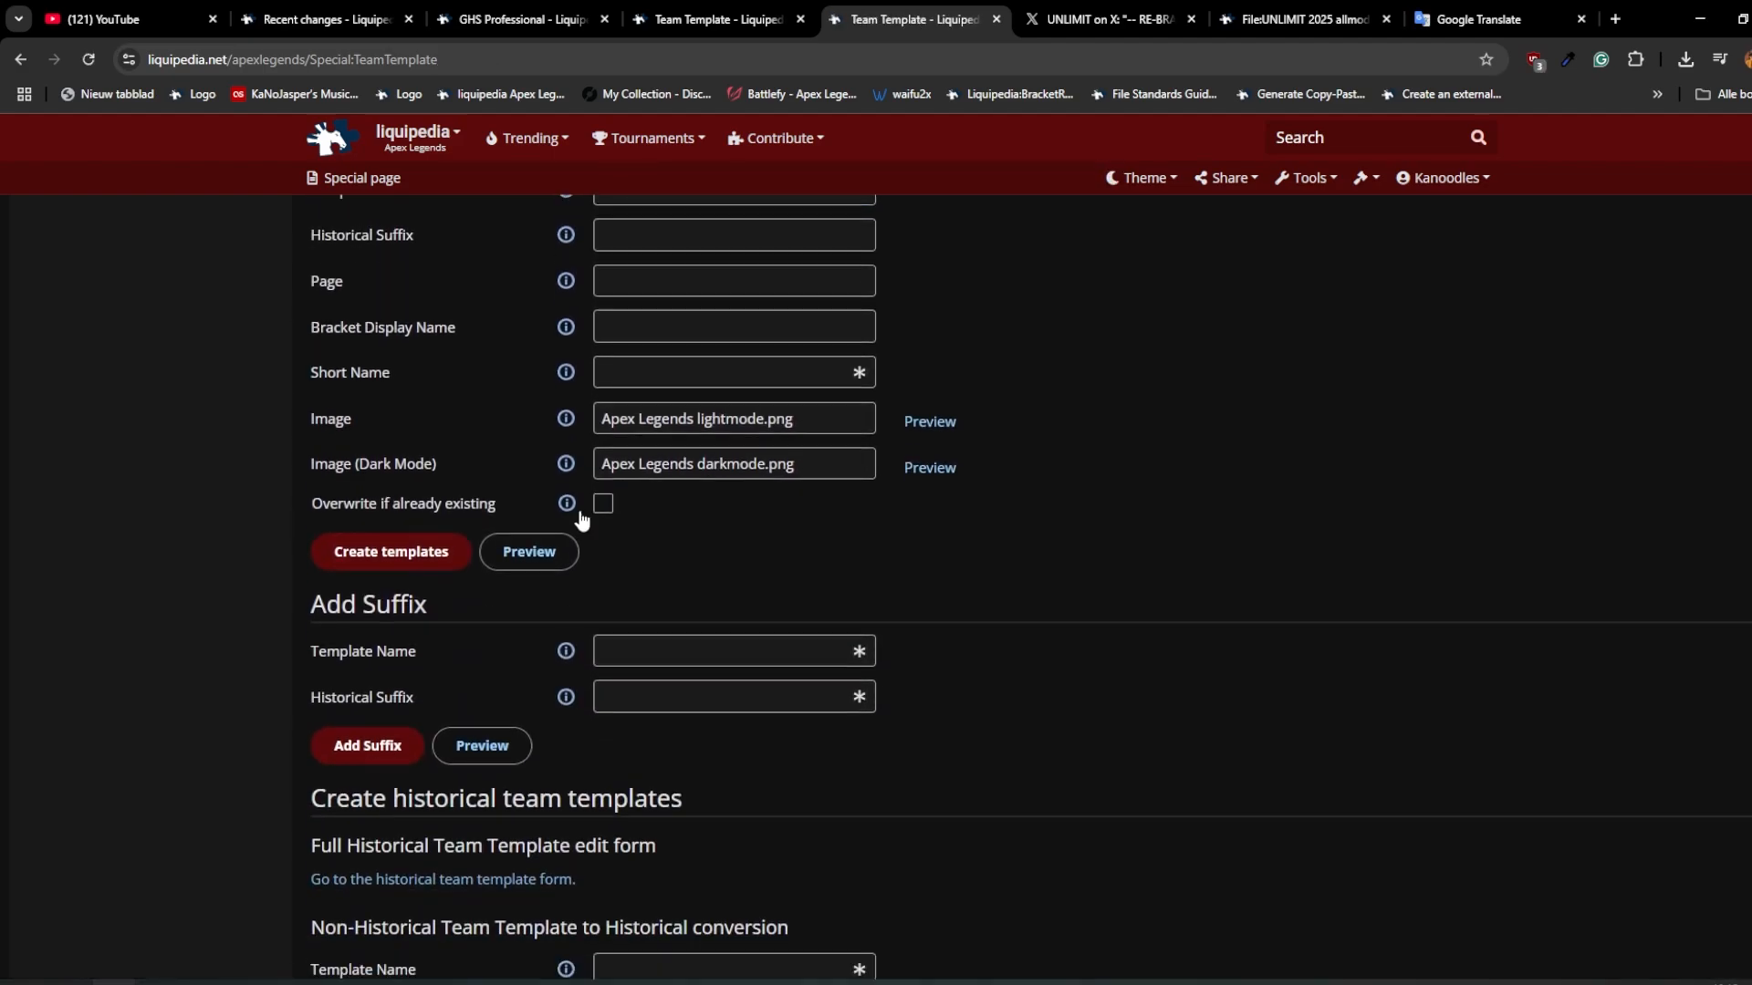
scroll(505, 516, down, 4)
drag(593, 444, 301, 441)
Step: Copy the team name from the GHS Professional page and load the details of the "GHS Professional" team template
click(559, 11)
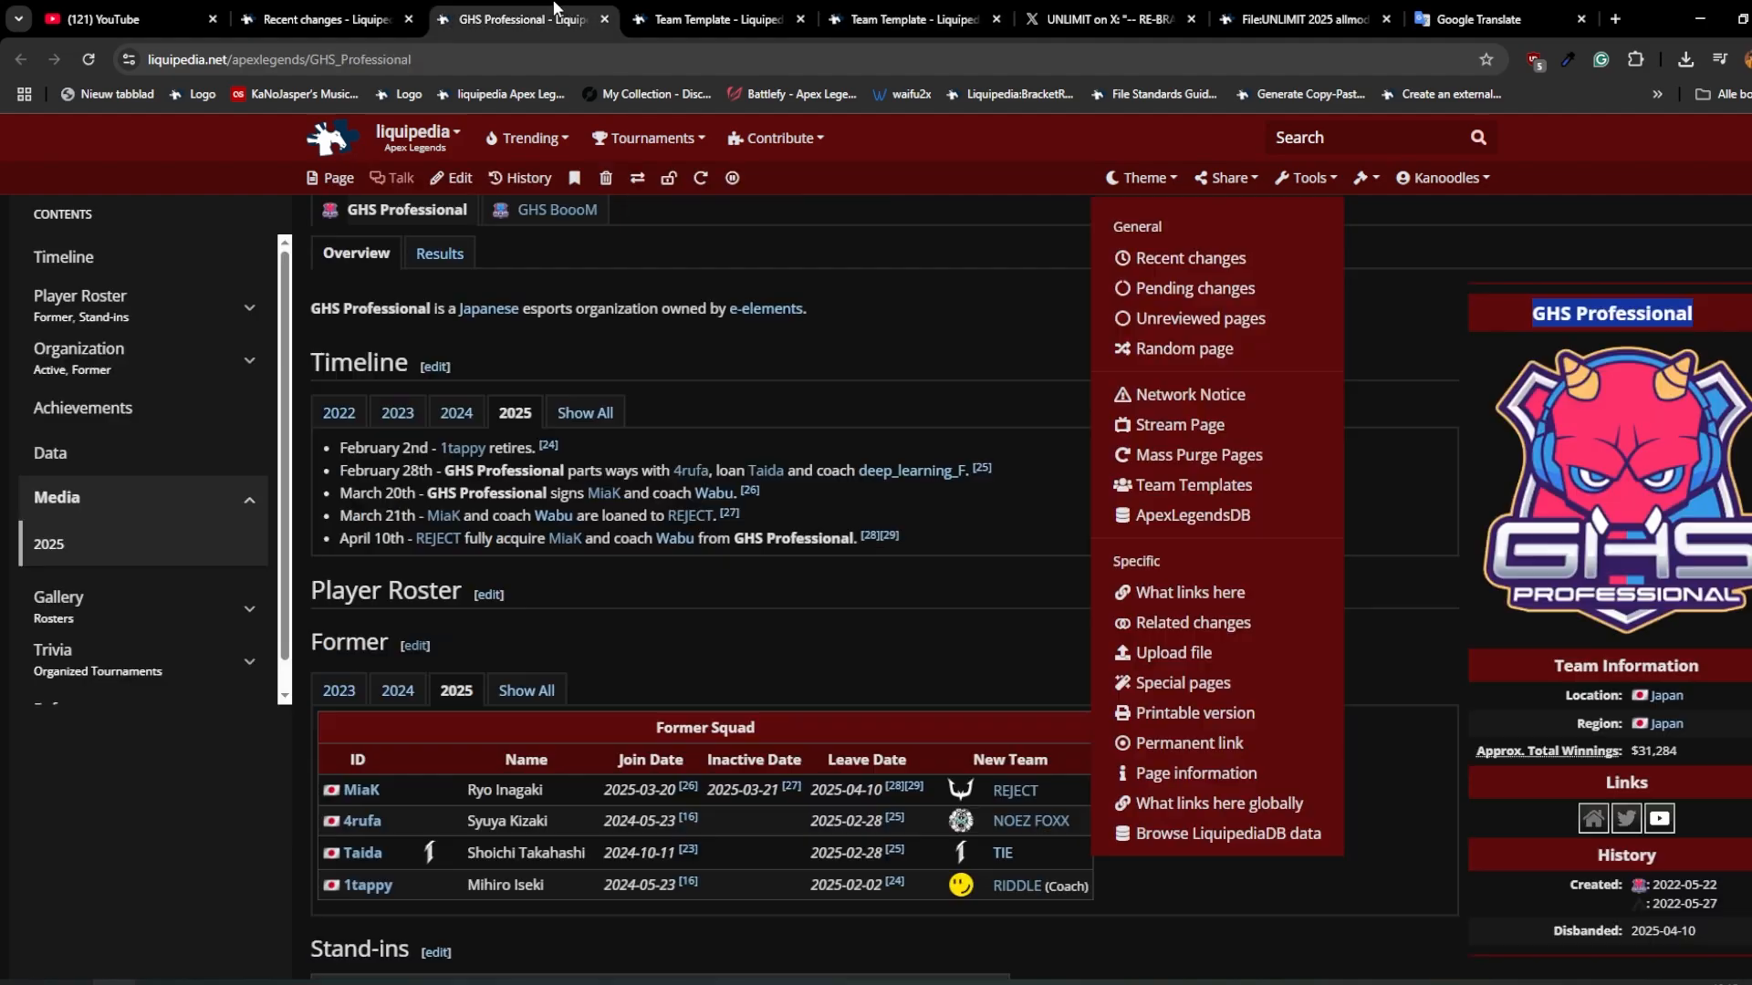
triple_click(1555, 319)
drag(1557, 318, 1529, 312)
key(ctrl+c)
click(938, 10)
scroll(879, 551, up, 13)
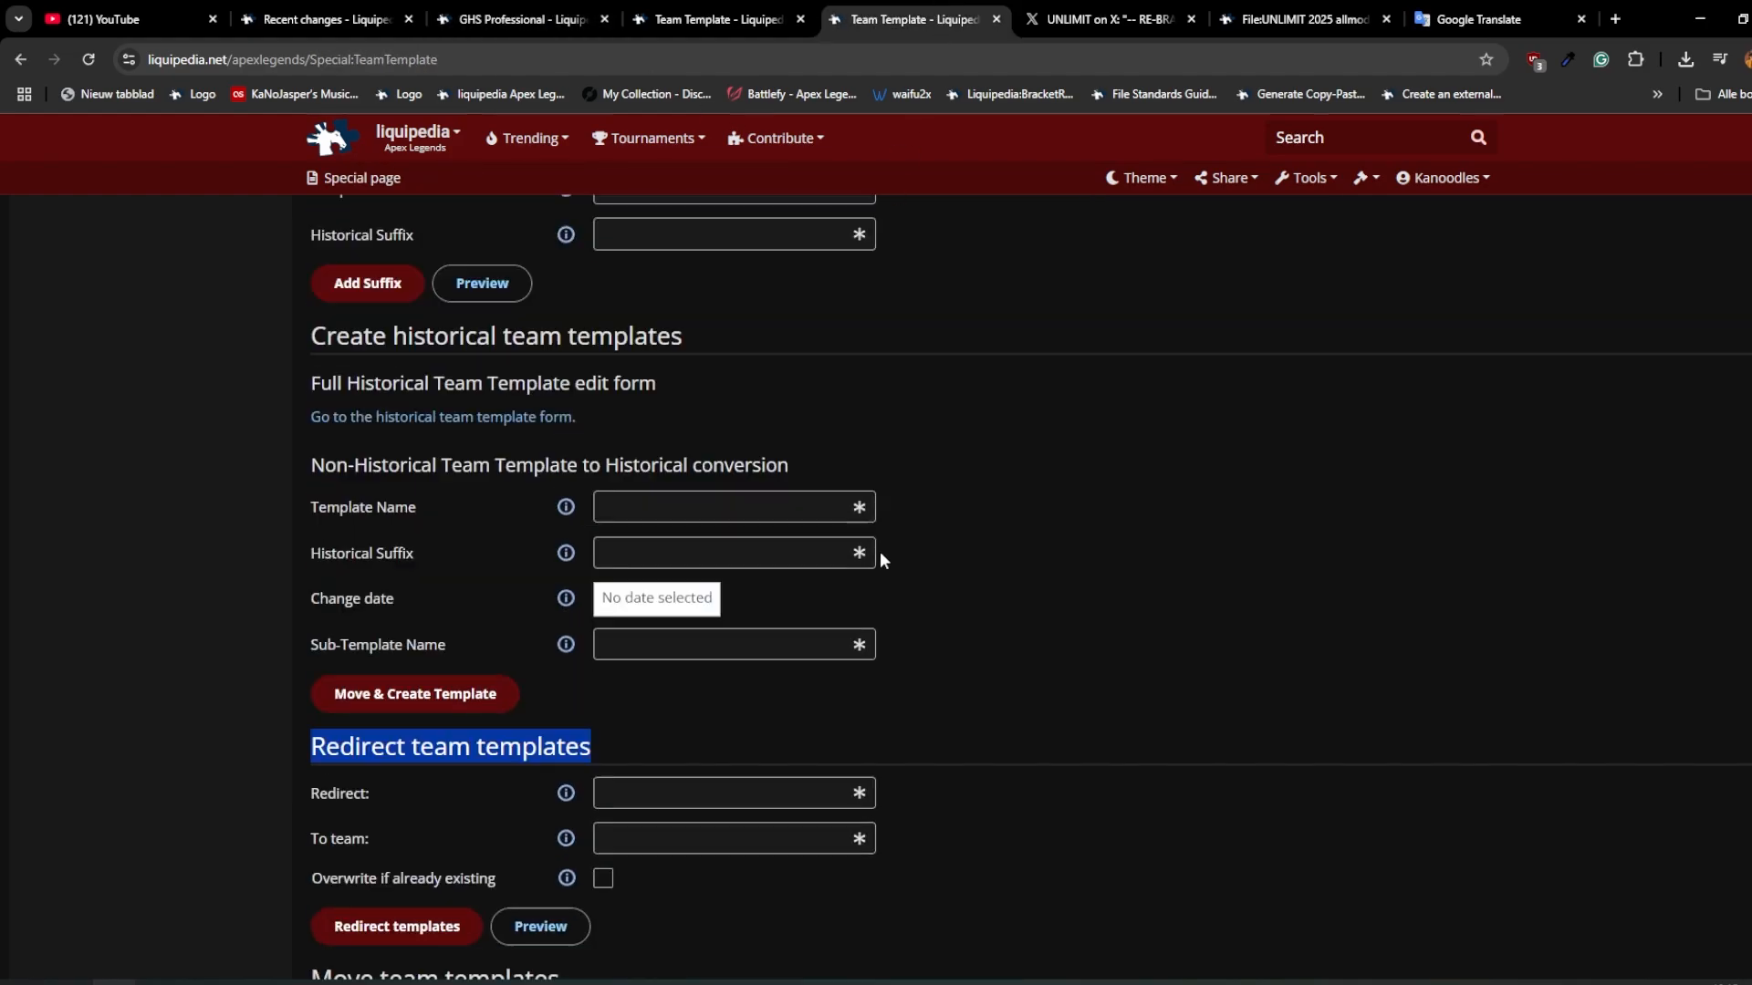
drag(672, 341, 672, 349)
click(406, 402)
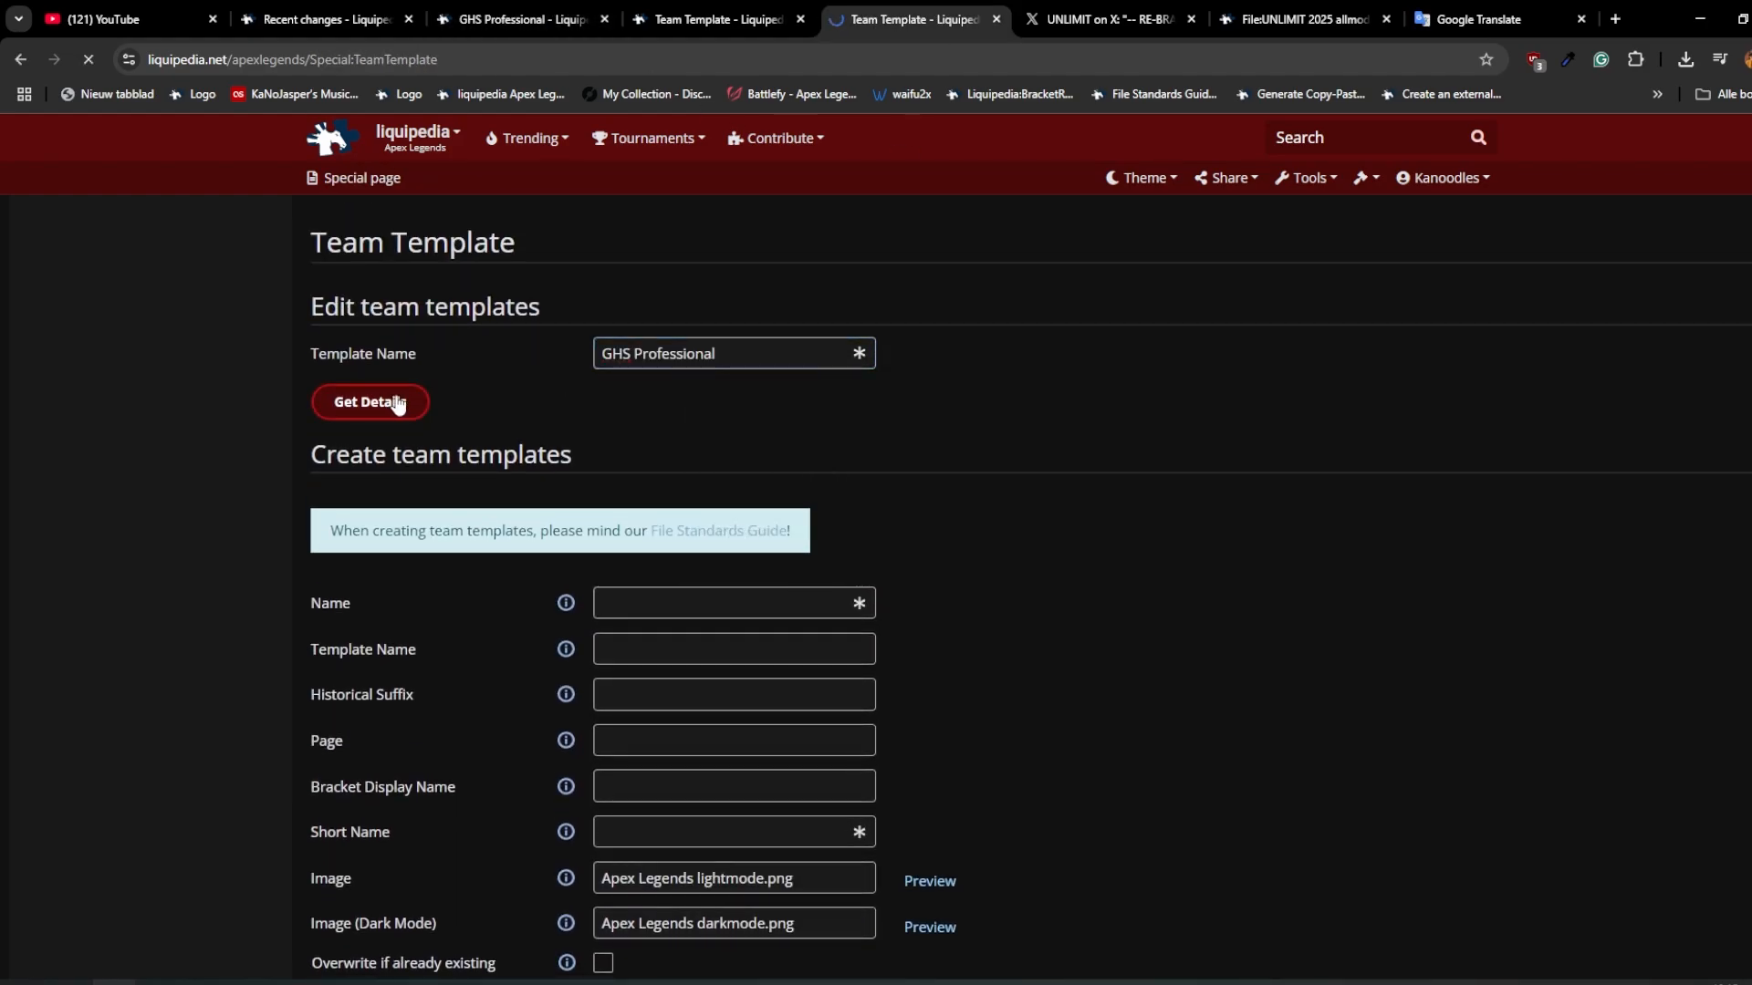
Step: Fill in the team template redirect with "GHS Professional" as the source and "unlimit" as the target team
scroll(957, 598, down, 10)
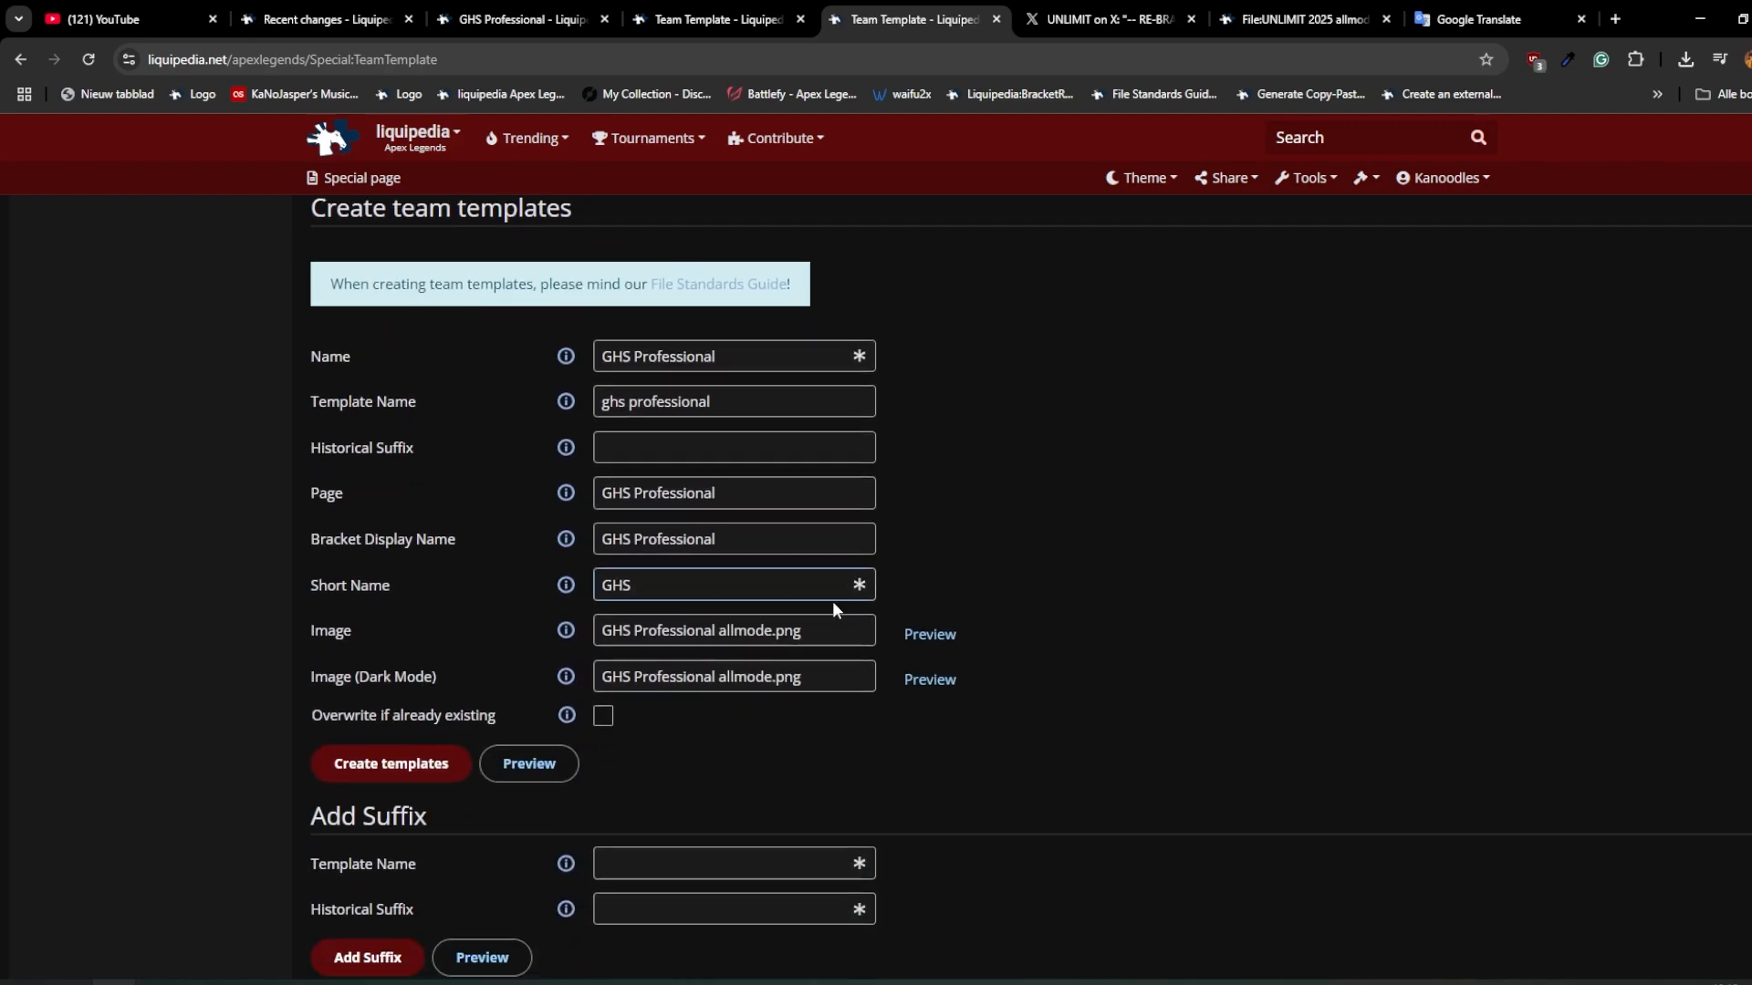
scroll(712, 638, down, 3)
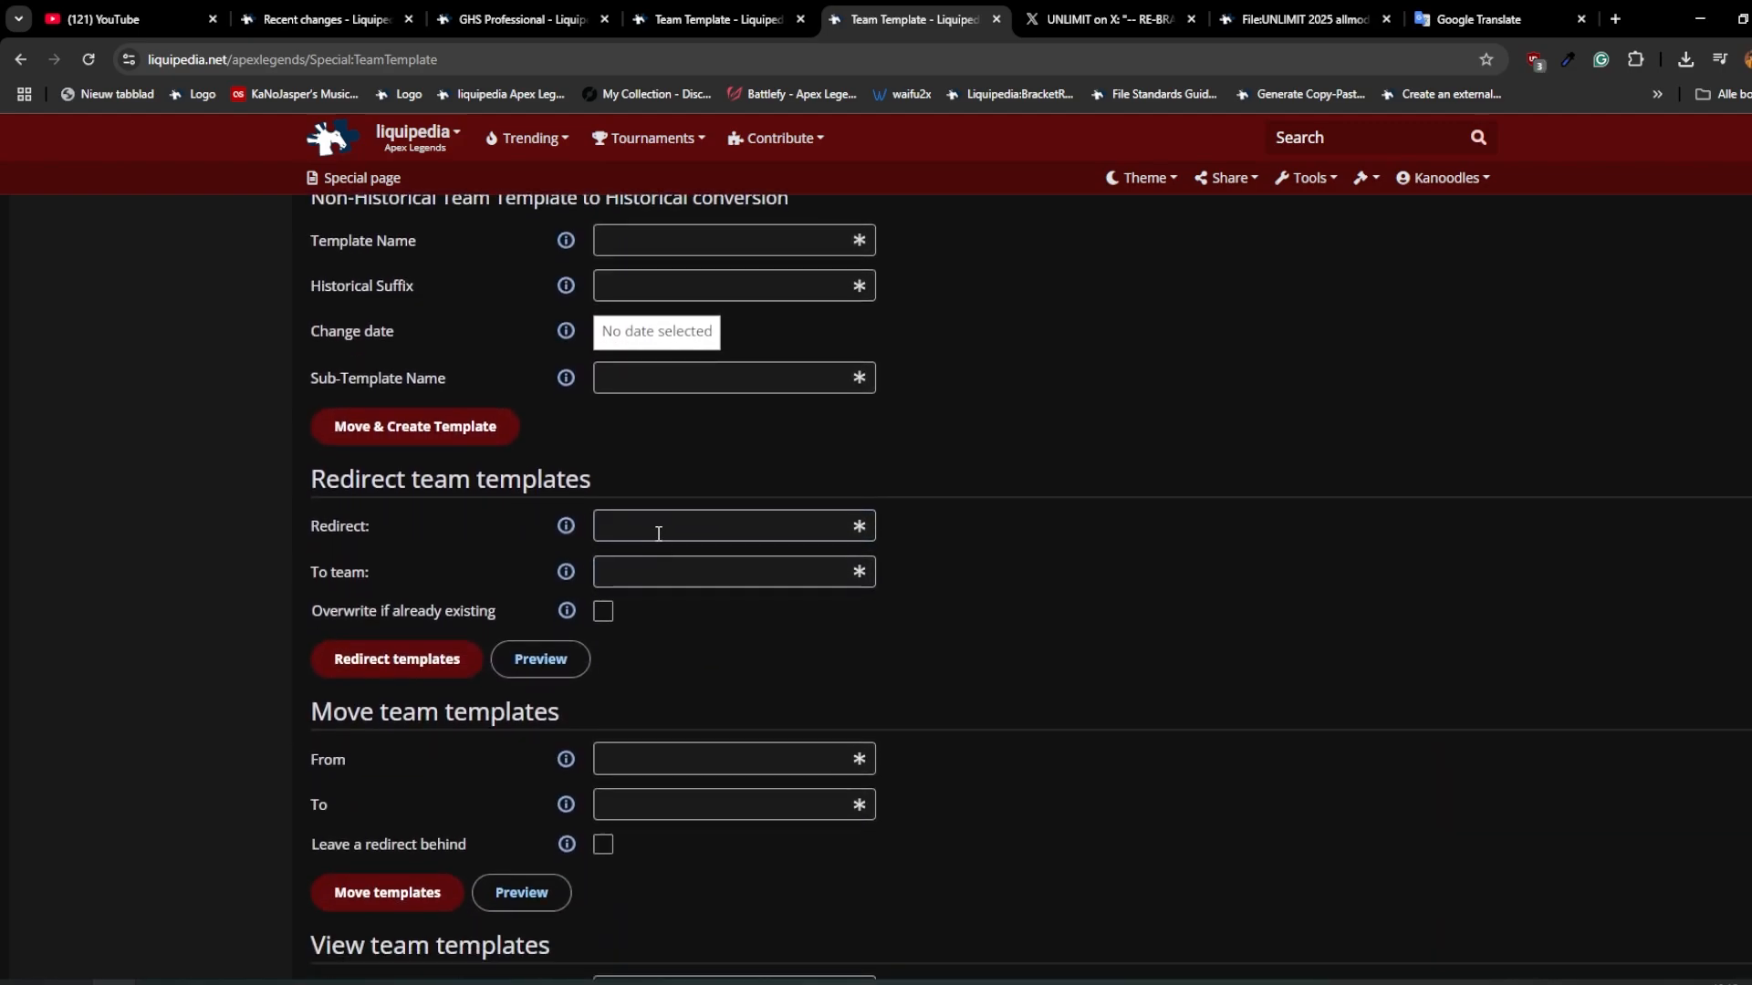
click(657, 526)
key(ctrl+v)
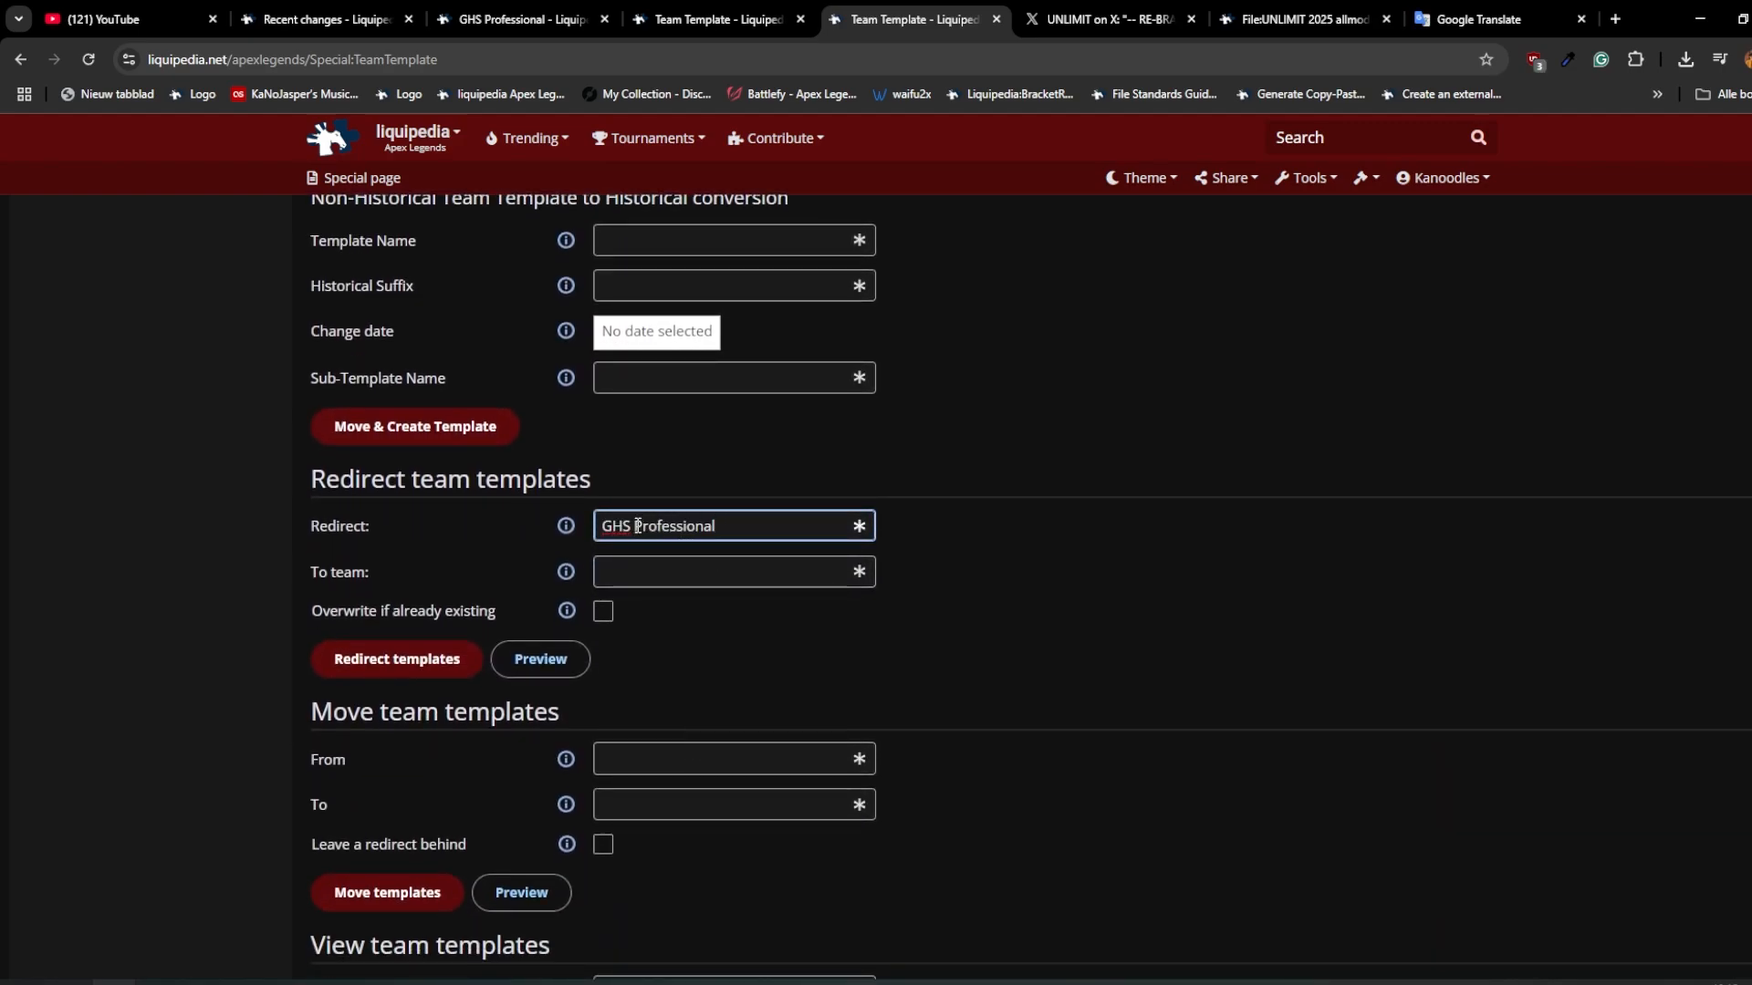
click(722, 577)
text(unlimit)
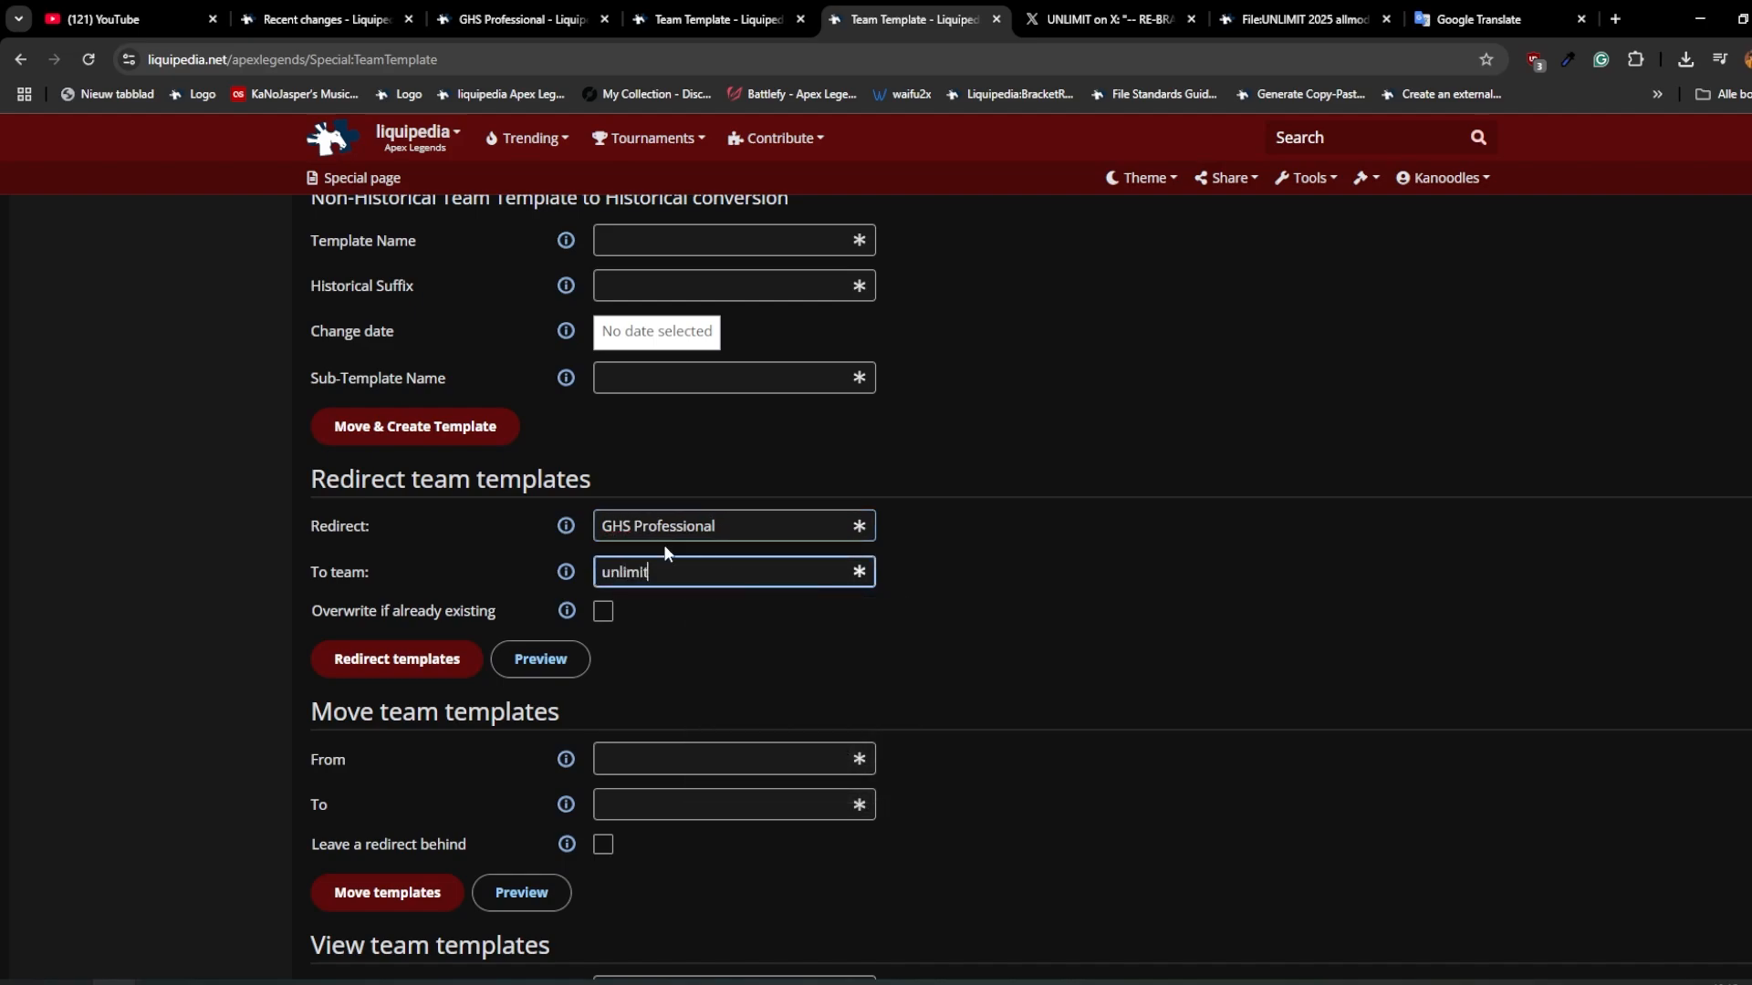
Step: Enable overwriting of the existing template and carry out the redirect from GHS Professional to unlimit
drag(730, 526, 468, 516)
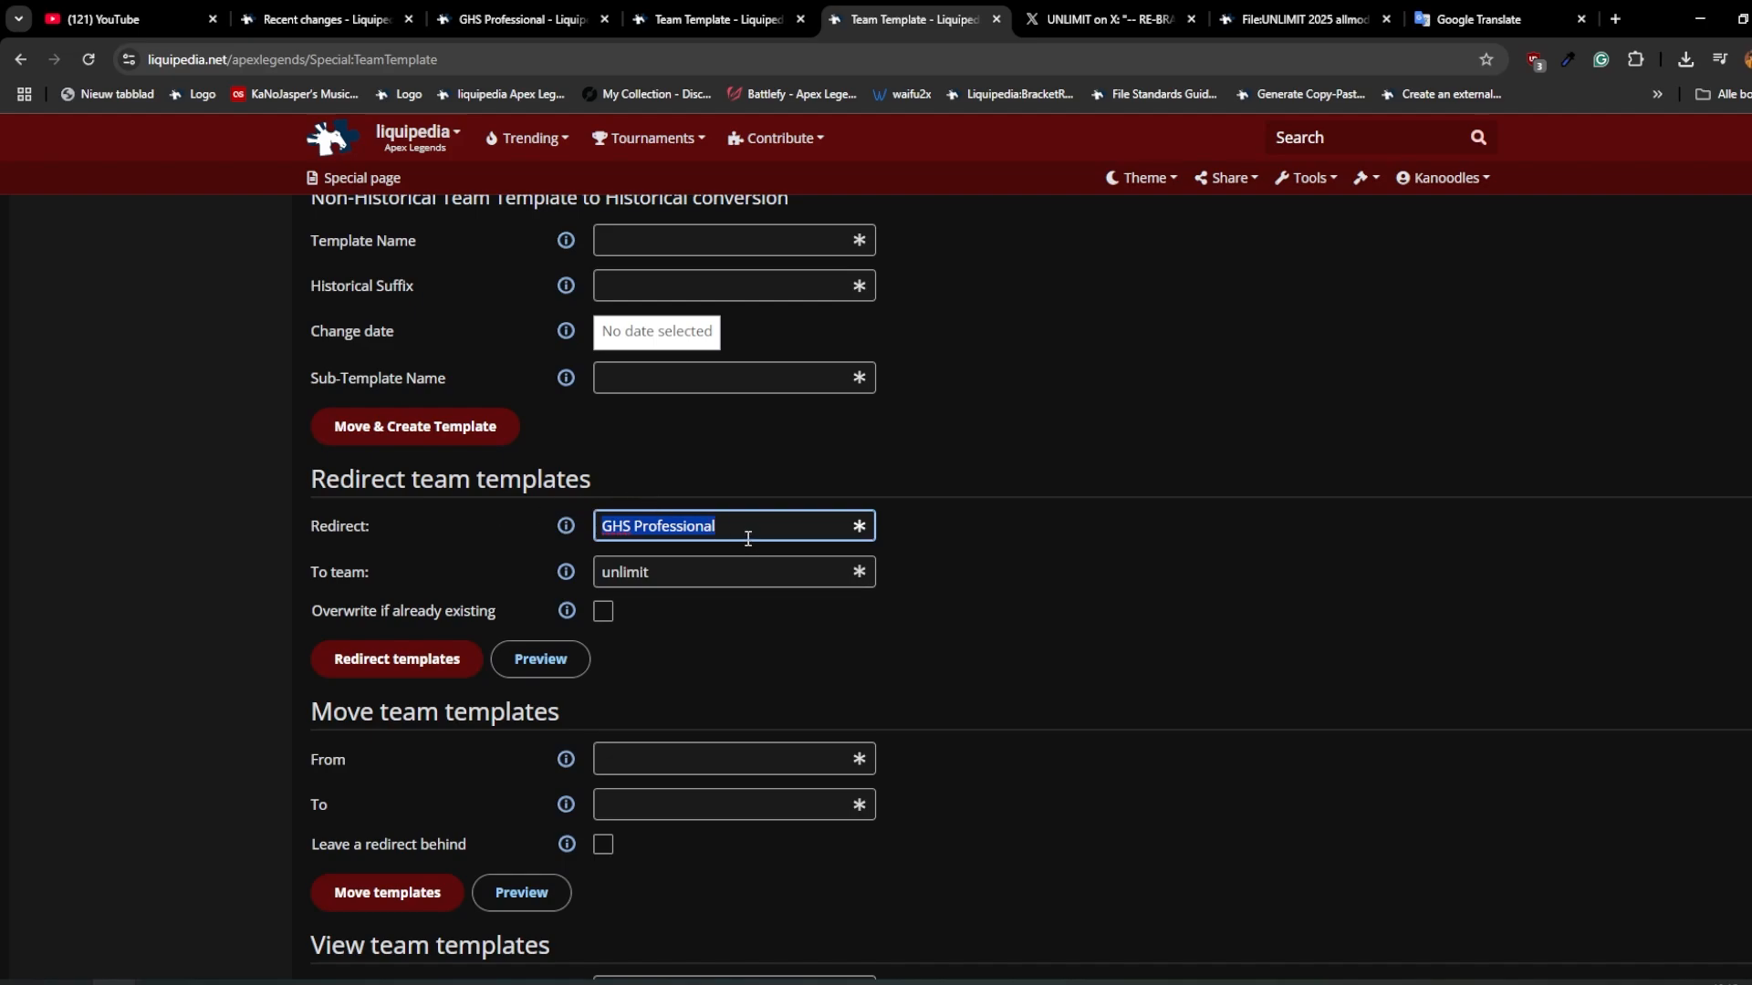
click(602, 614)
drag(705, 529, 502, 524)
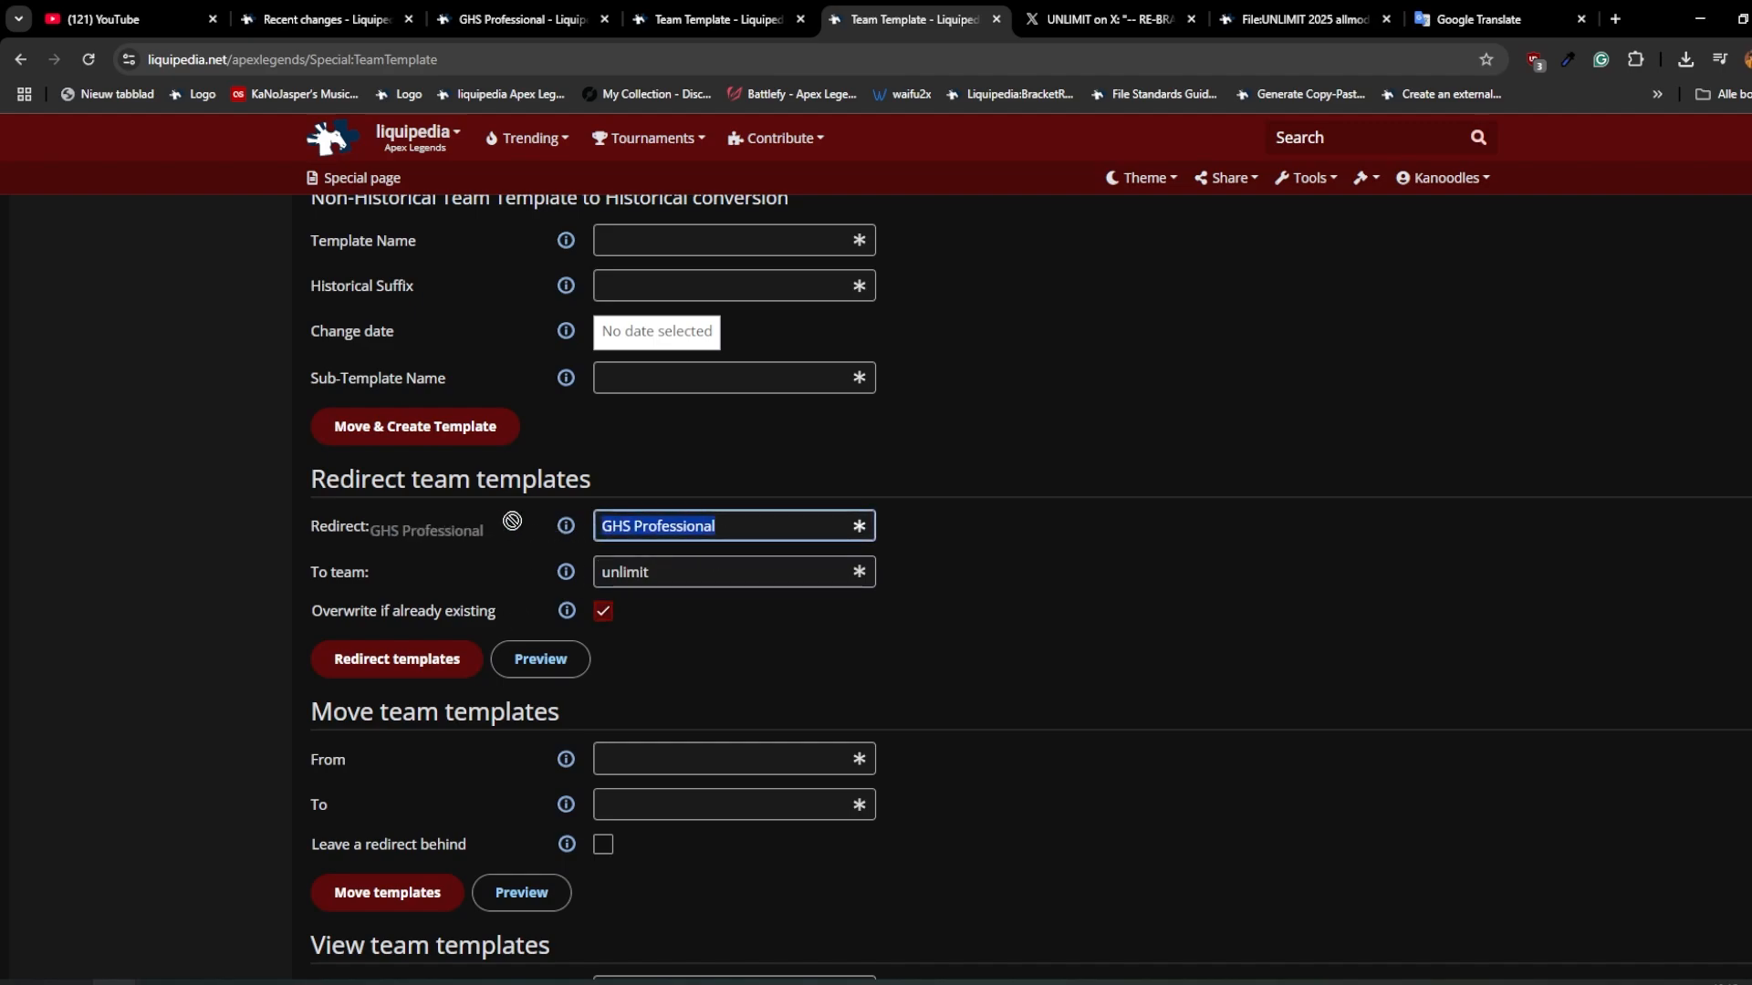
click(428, 662)
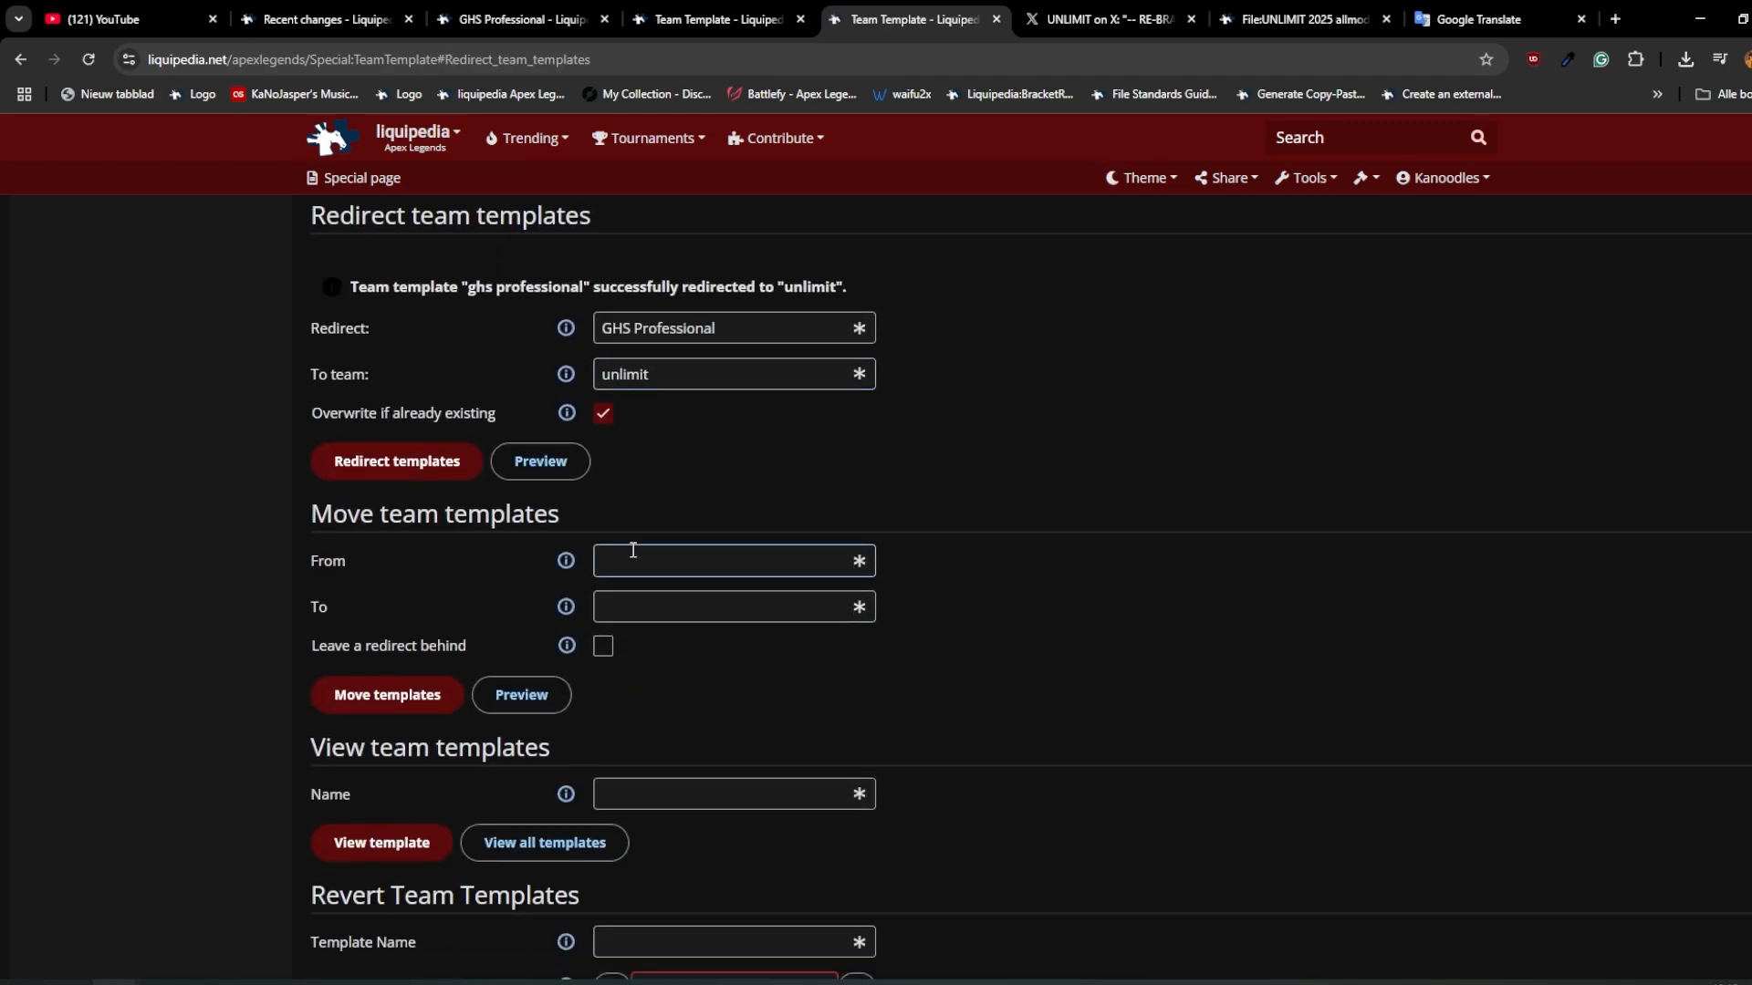
drag(468, 288, 528, 293)
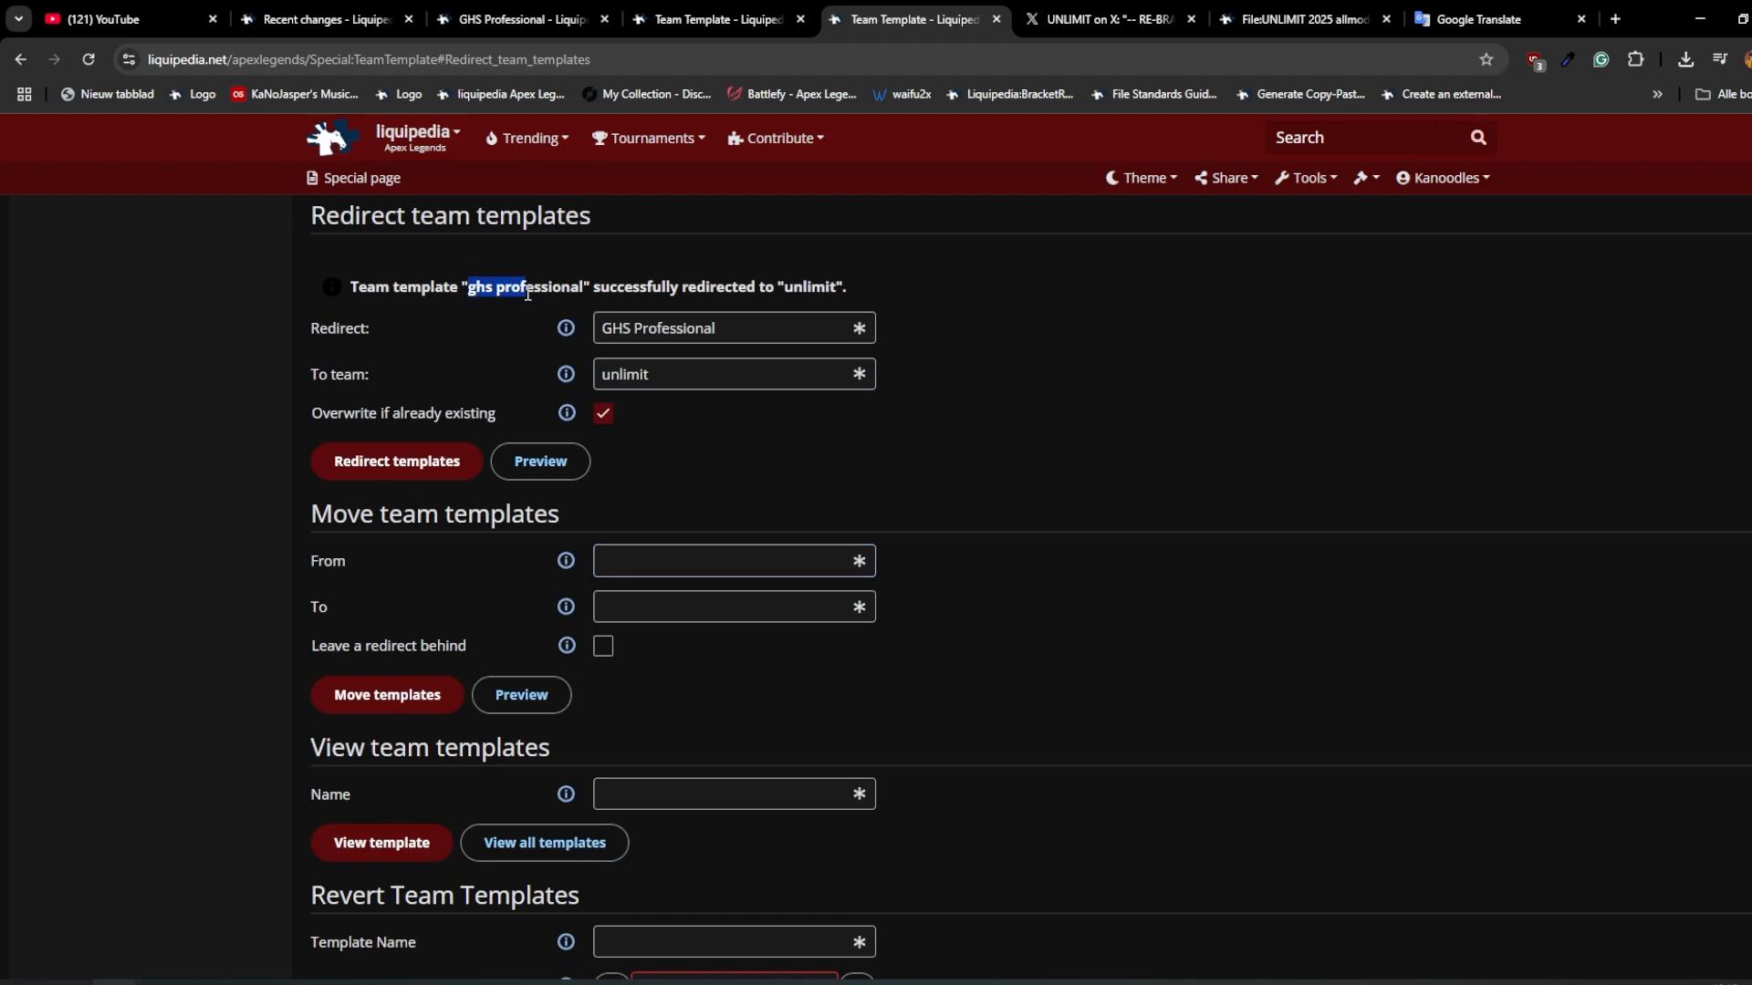
key(Tab)
key(ctrl+c)
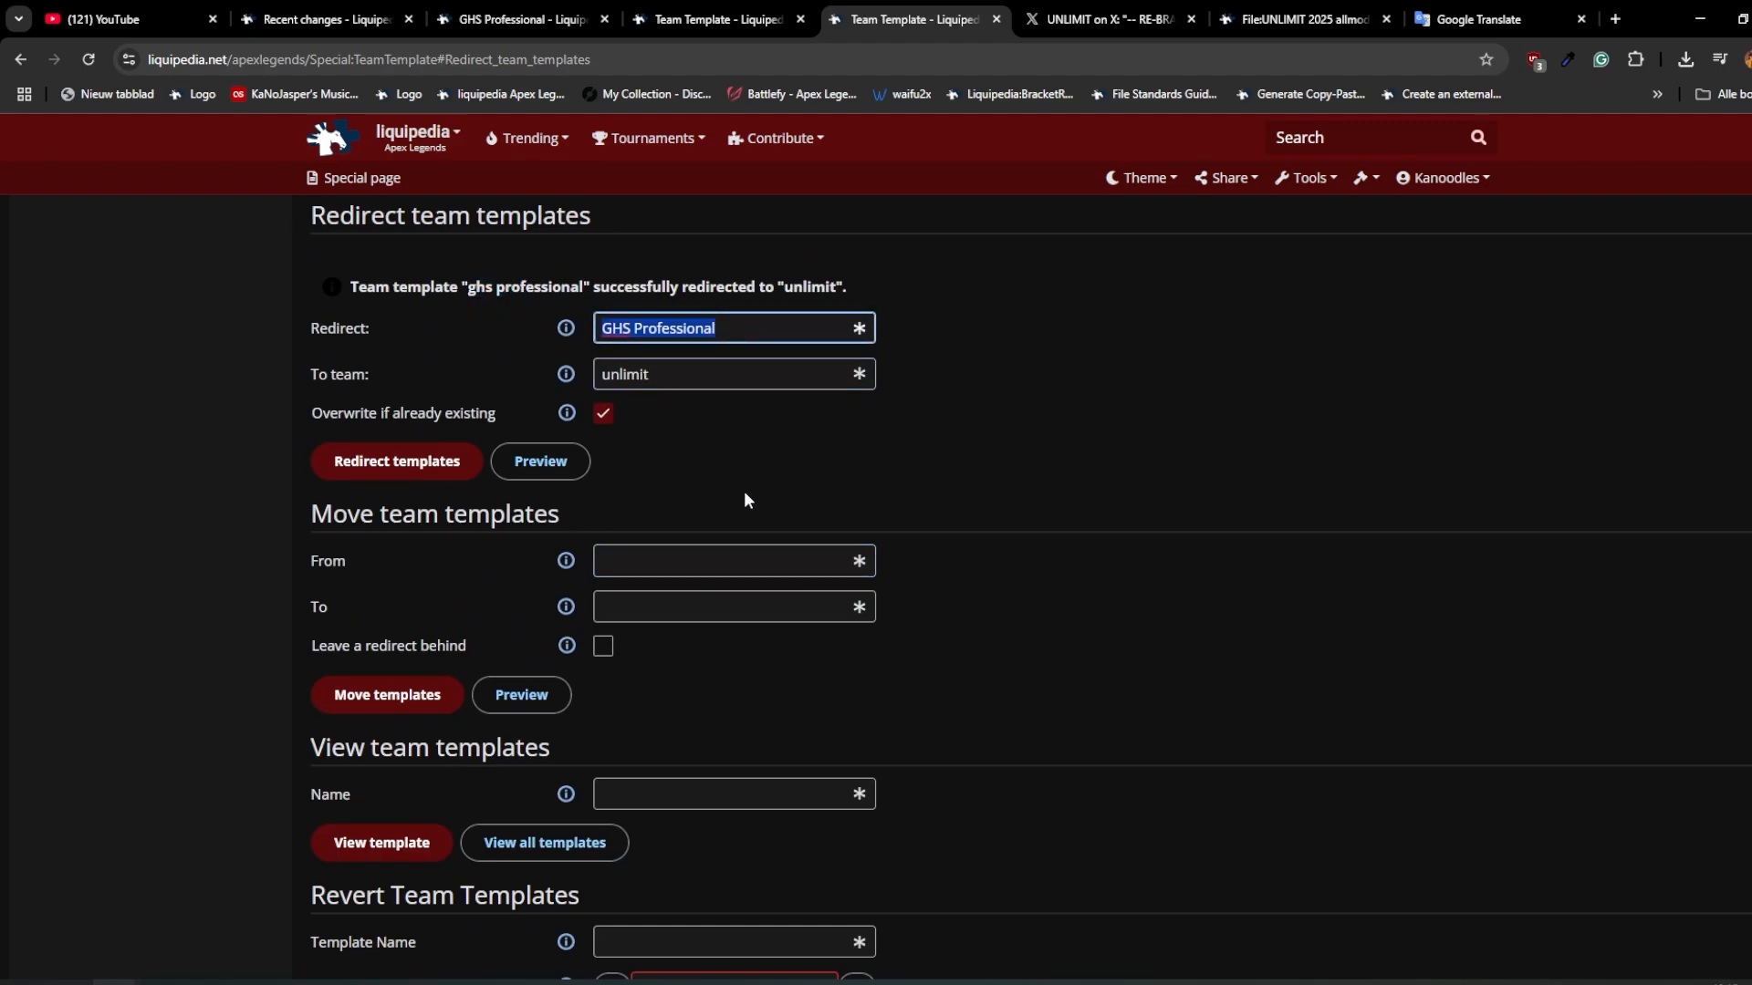
Step: Load the details of the "GHS Professional" team template to check its redirect
scroll(743, 491, up, 15)
click(629, 354)
key(ctrl+v)
click(410, 406)
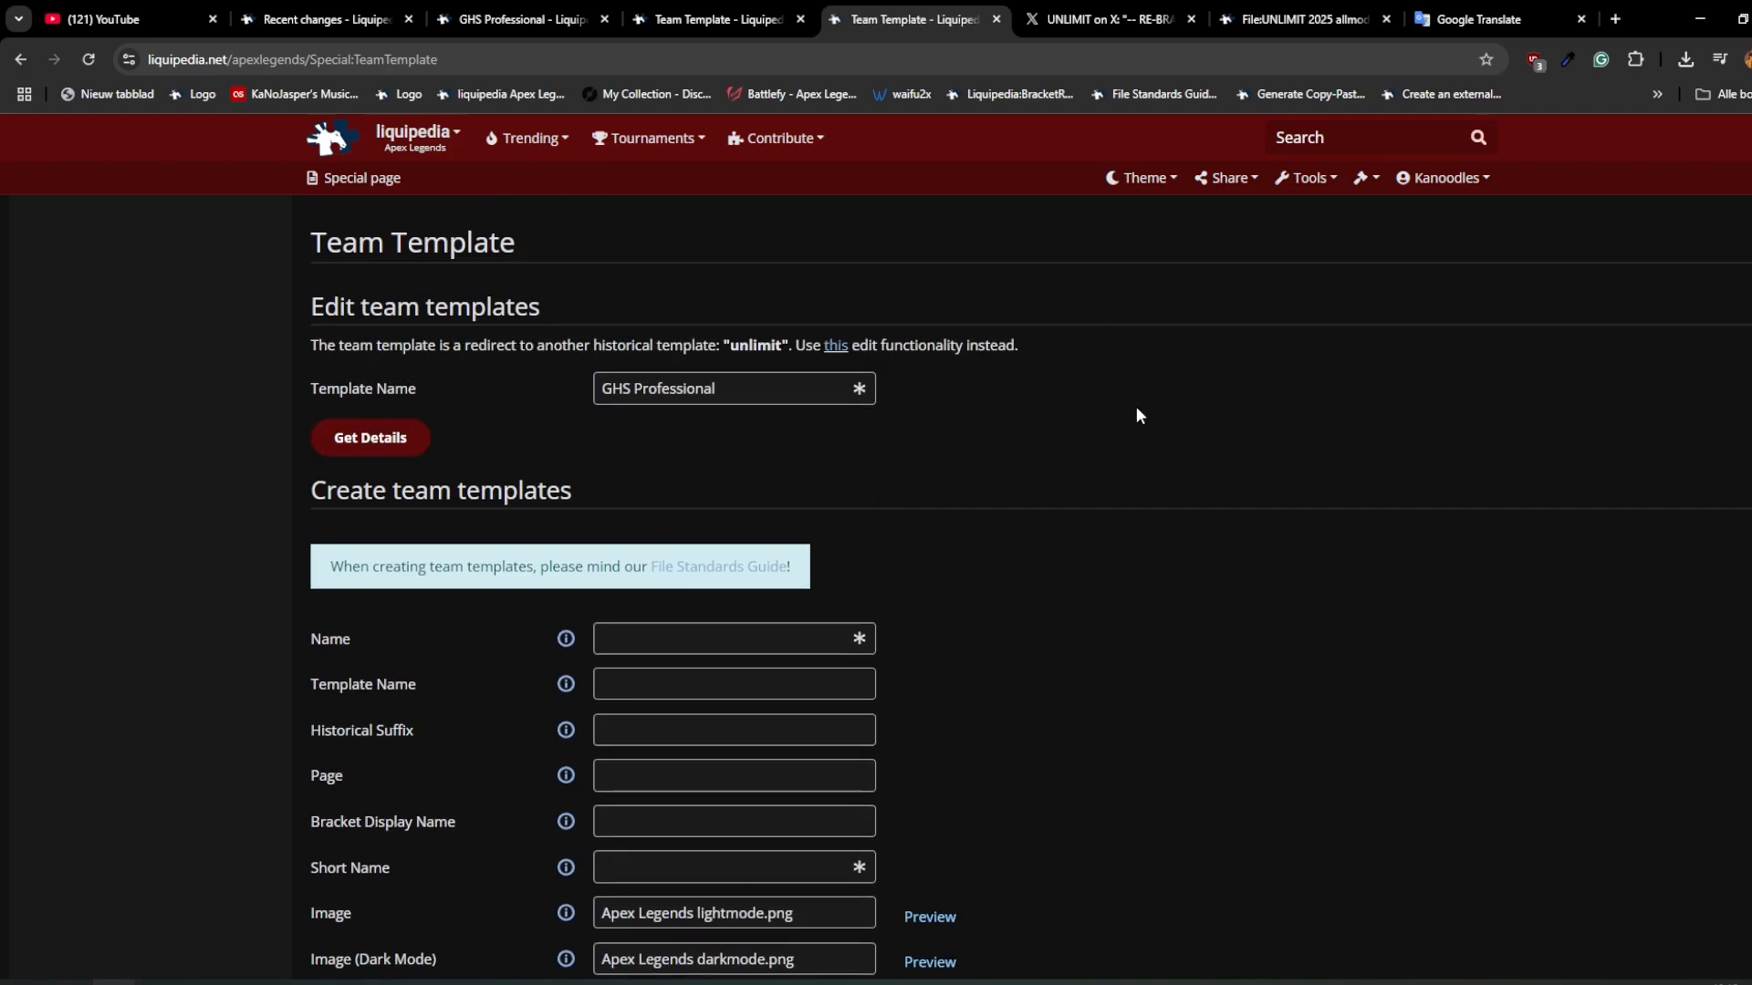
Step: Open the historical team template editor and load the "GHS Professional" details to check its sub-templates and change date
click(838, 345)
click(499, 383)
key(ctrl+v)
click(354, 439)
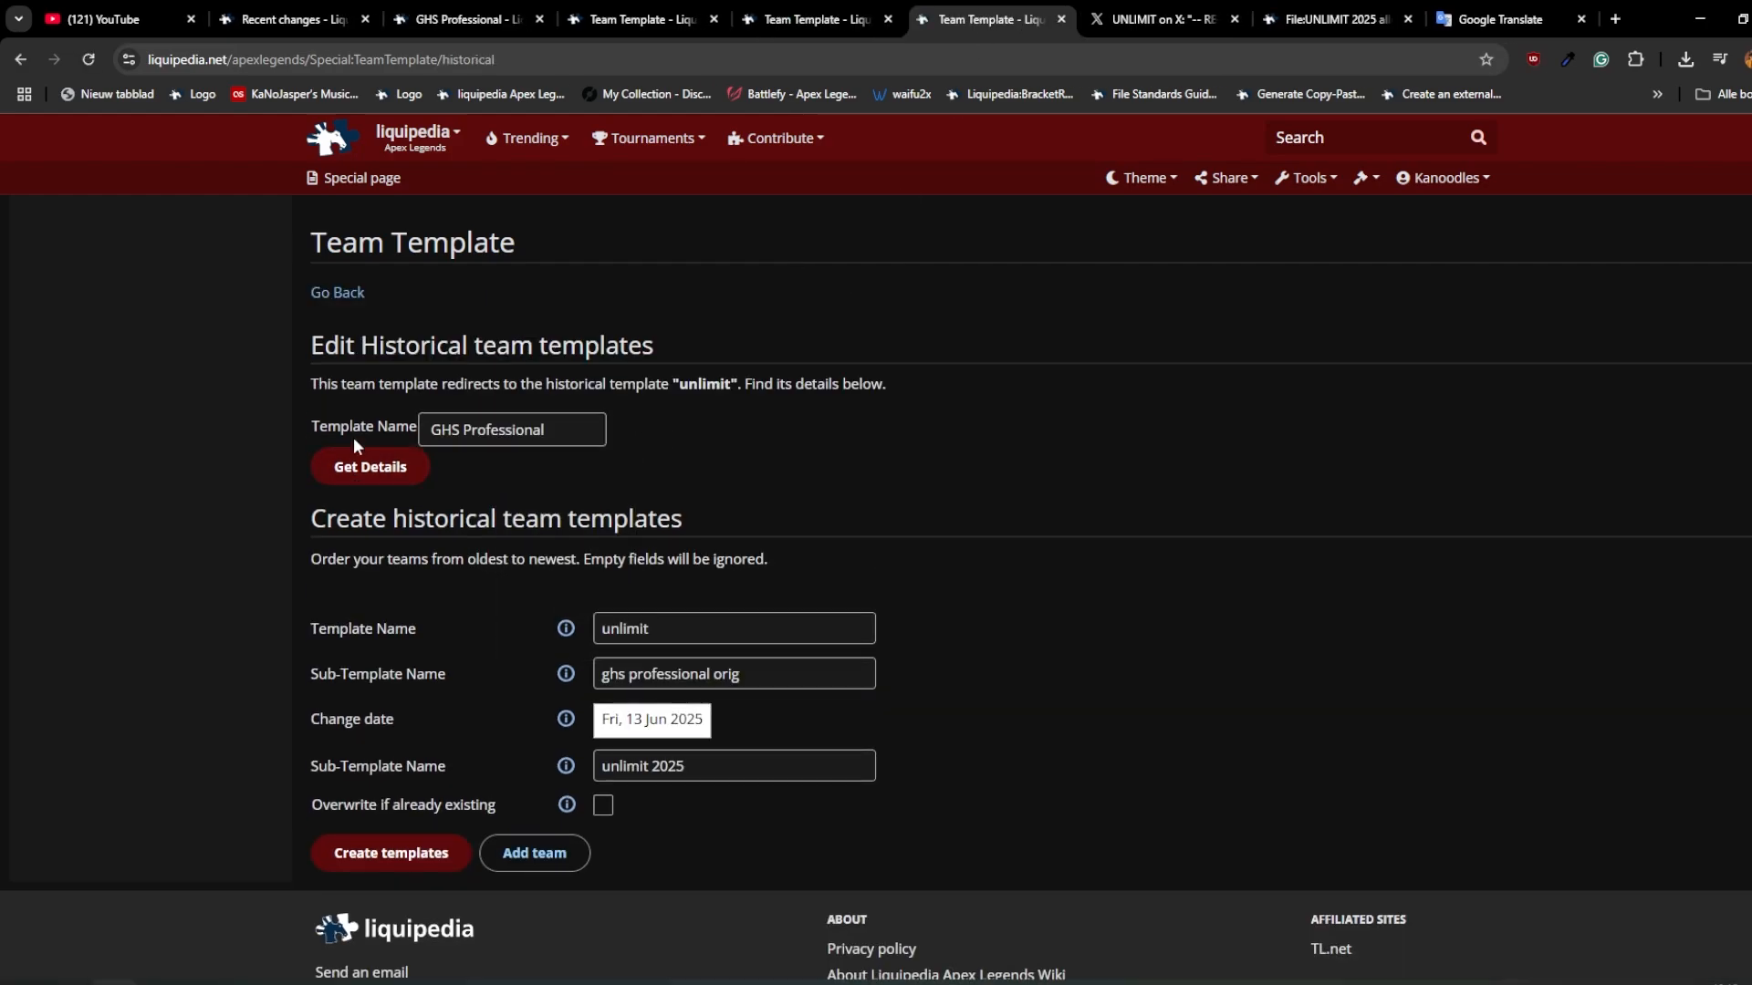
triple_click(619, 673)
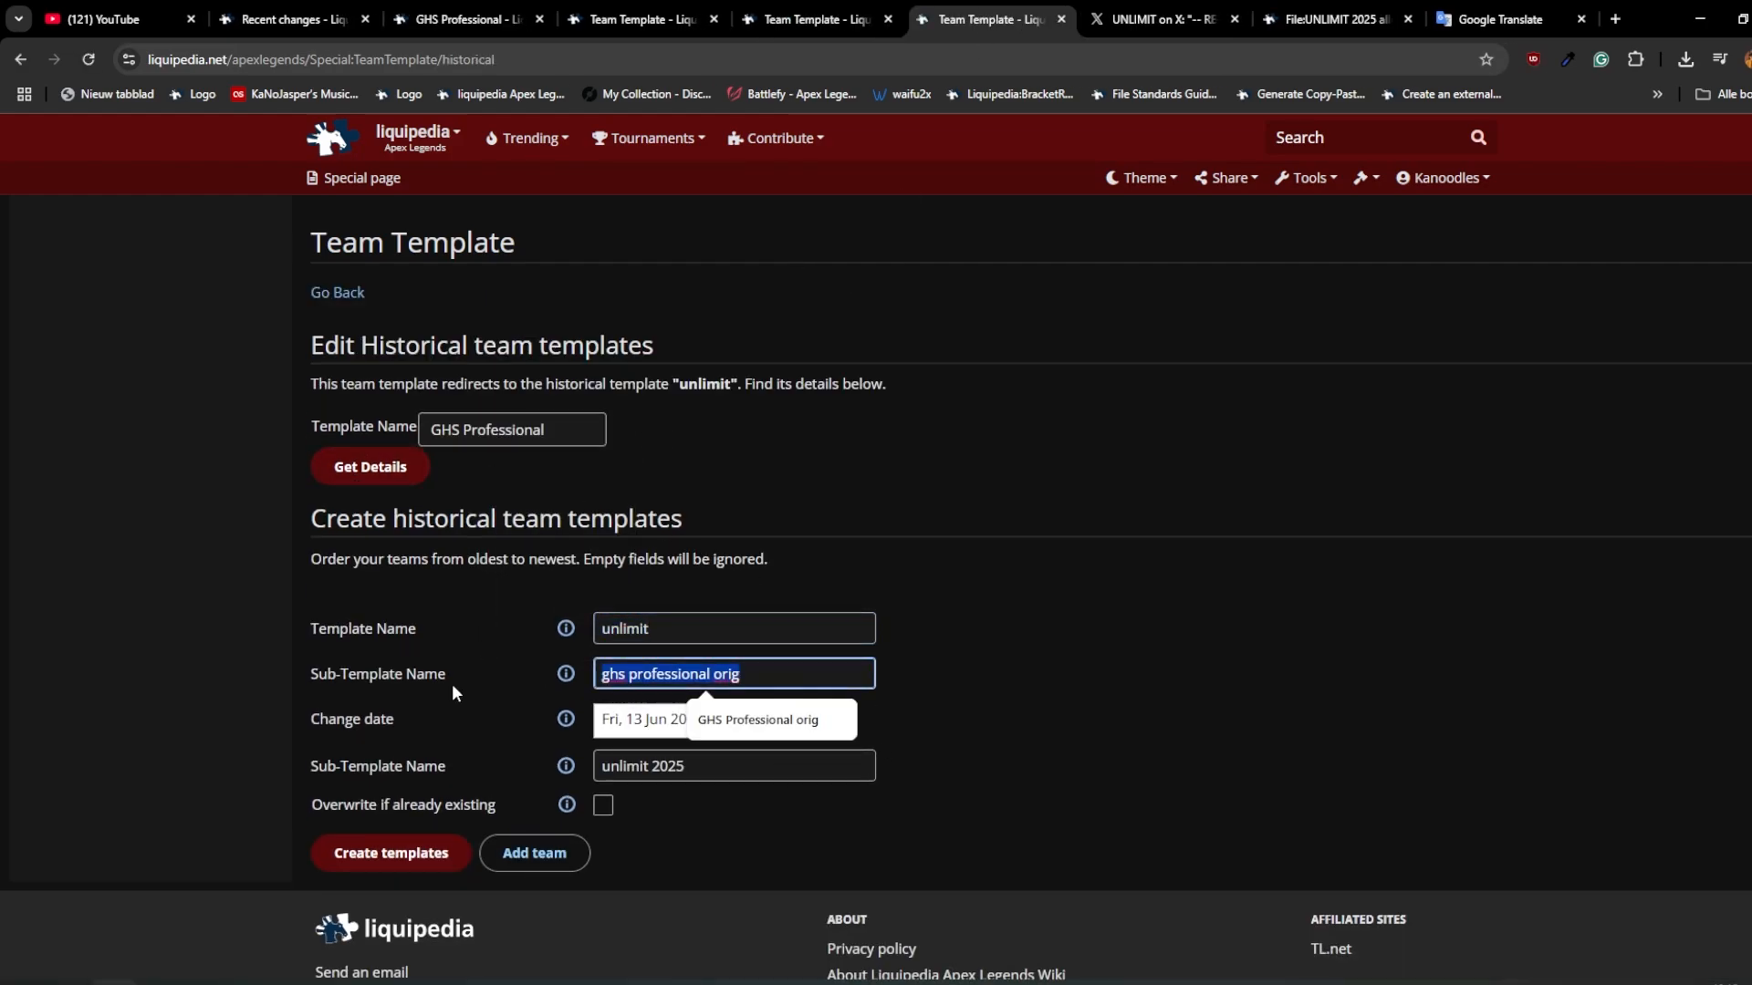
click(1072, 651)
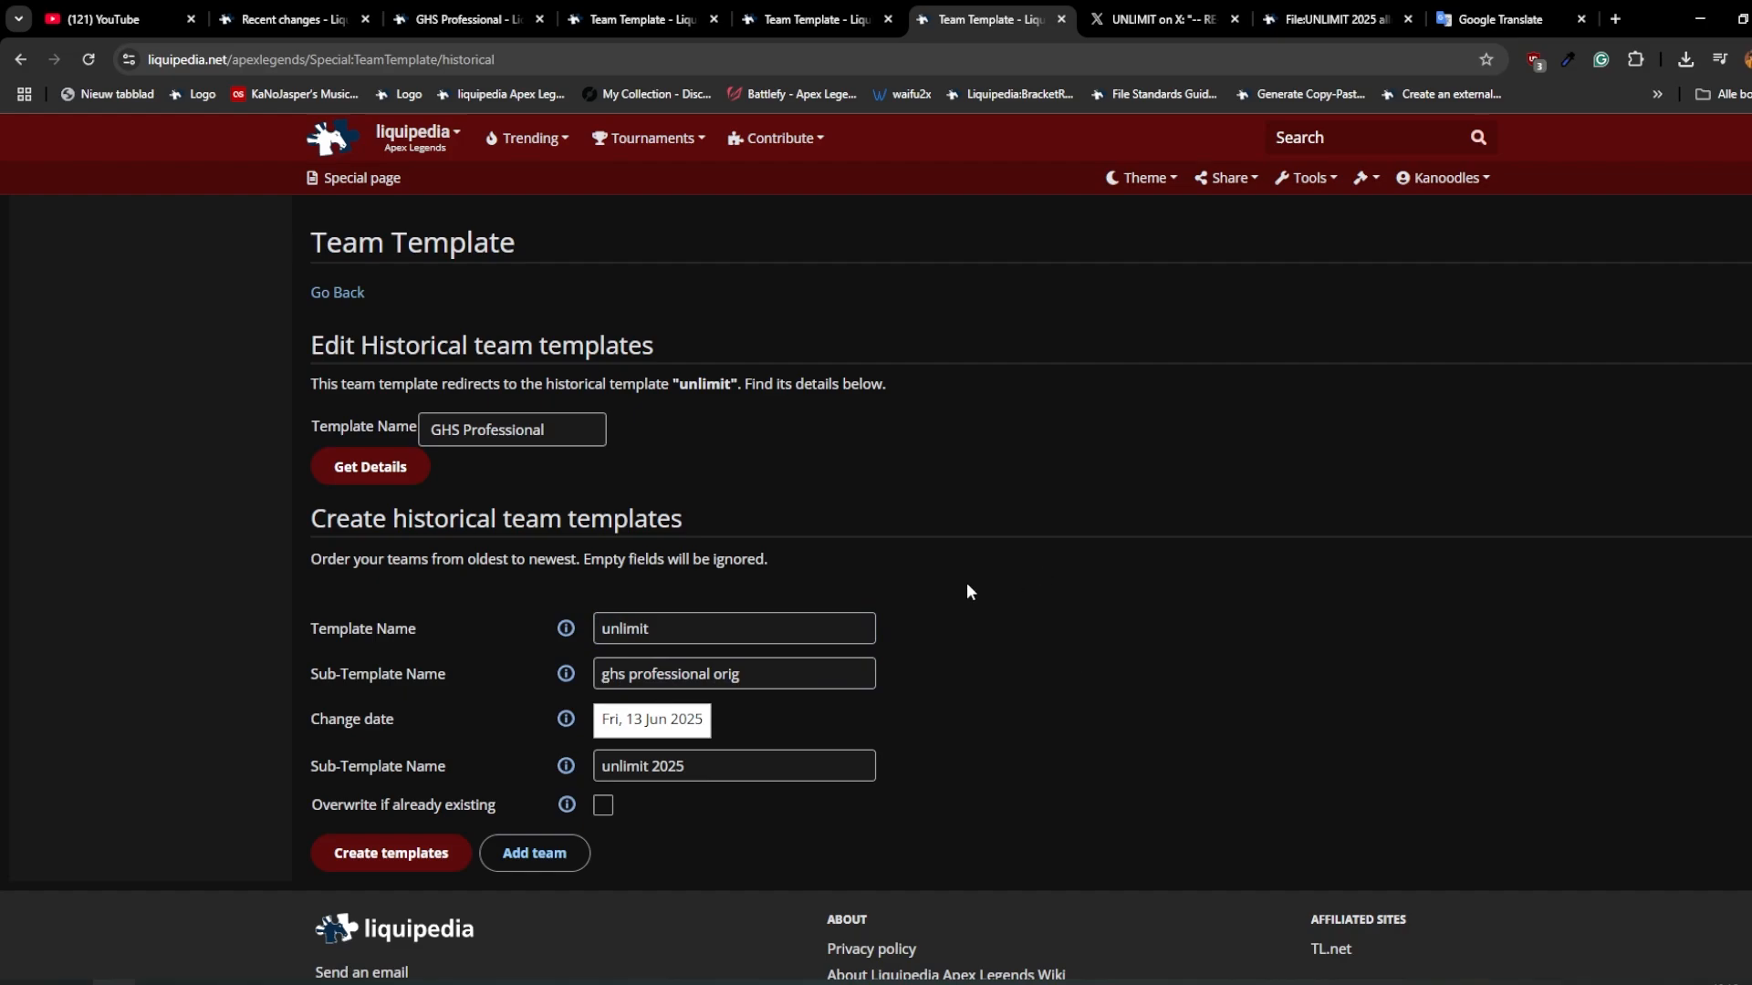
Step: Return to the GHS Professional page, look through it, and open the Natus Vincere page in a separate tab through a search
click(511, 12)
scroll(914, 582, down, 1)
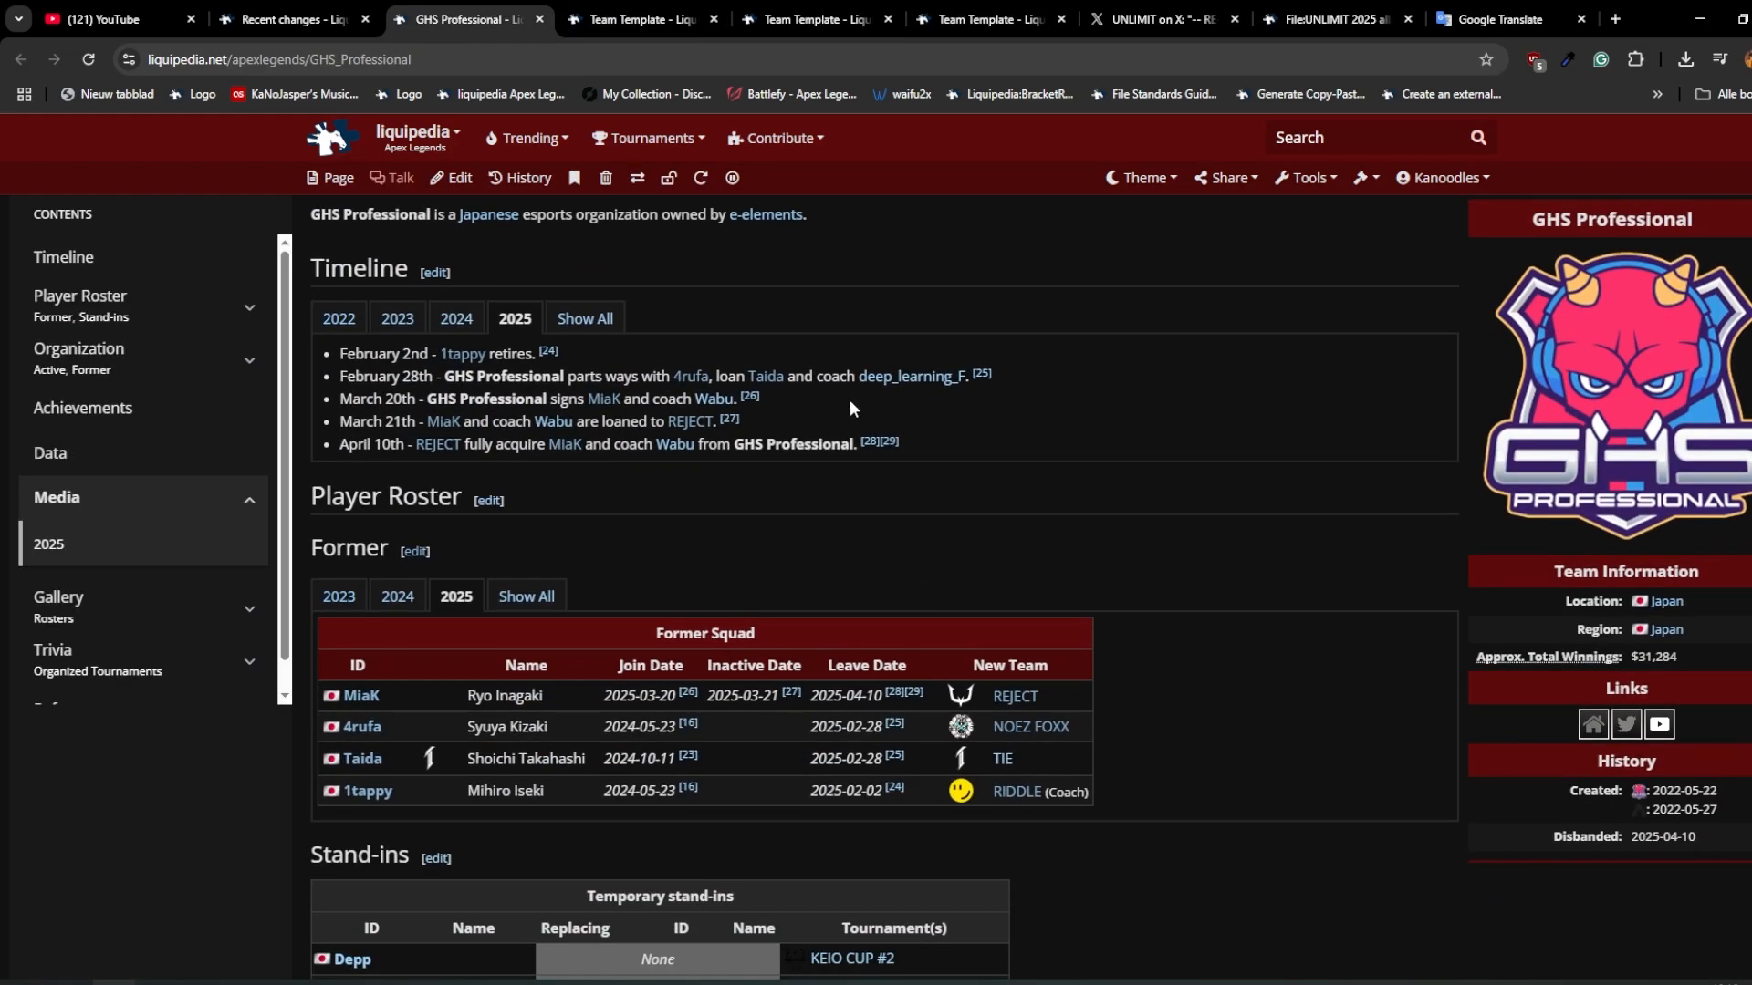
scroll(961, 551, down, 6)
scroll(1022, 589, up, 8)
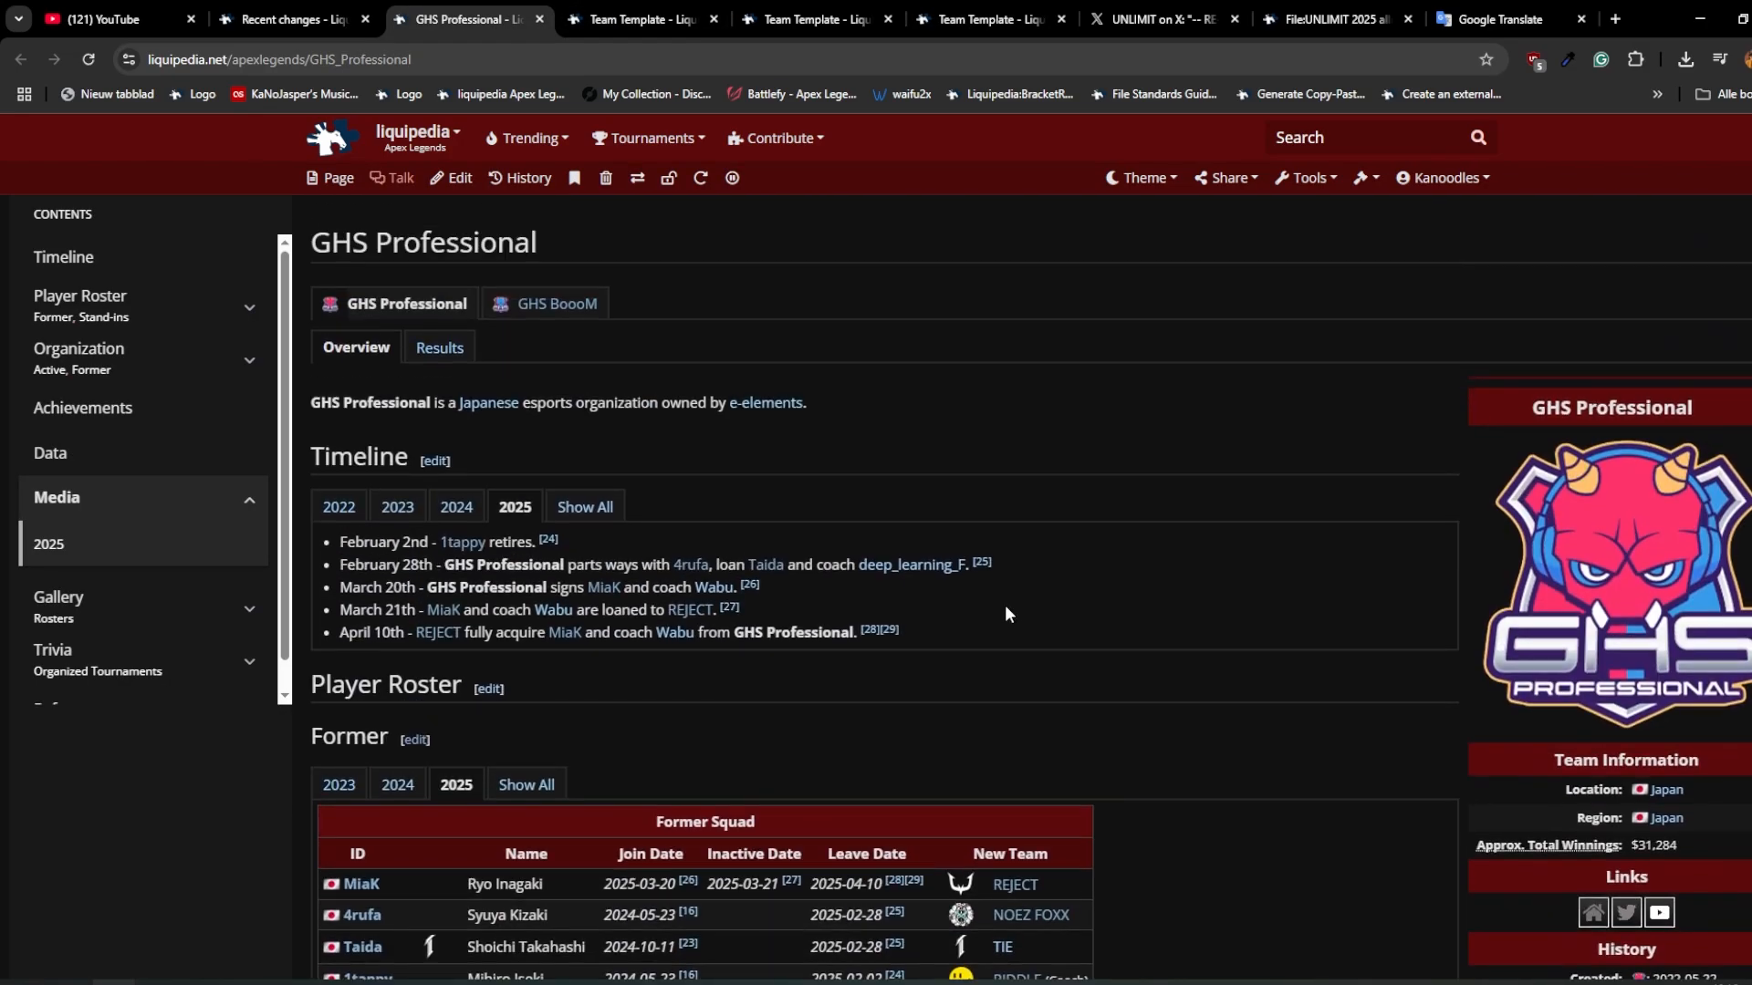
click(1336, 138)
text(na)
key(BackSpace)
key(BackSpace)
text(natus)
middle_click(1322, 163)
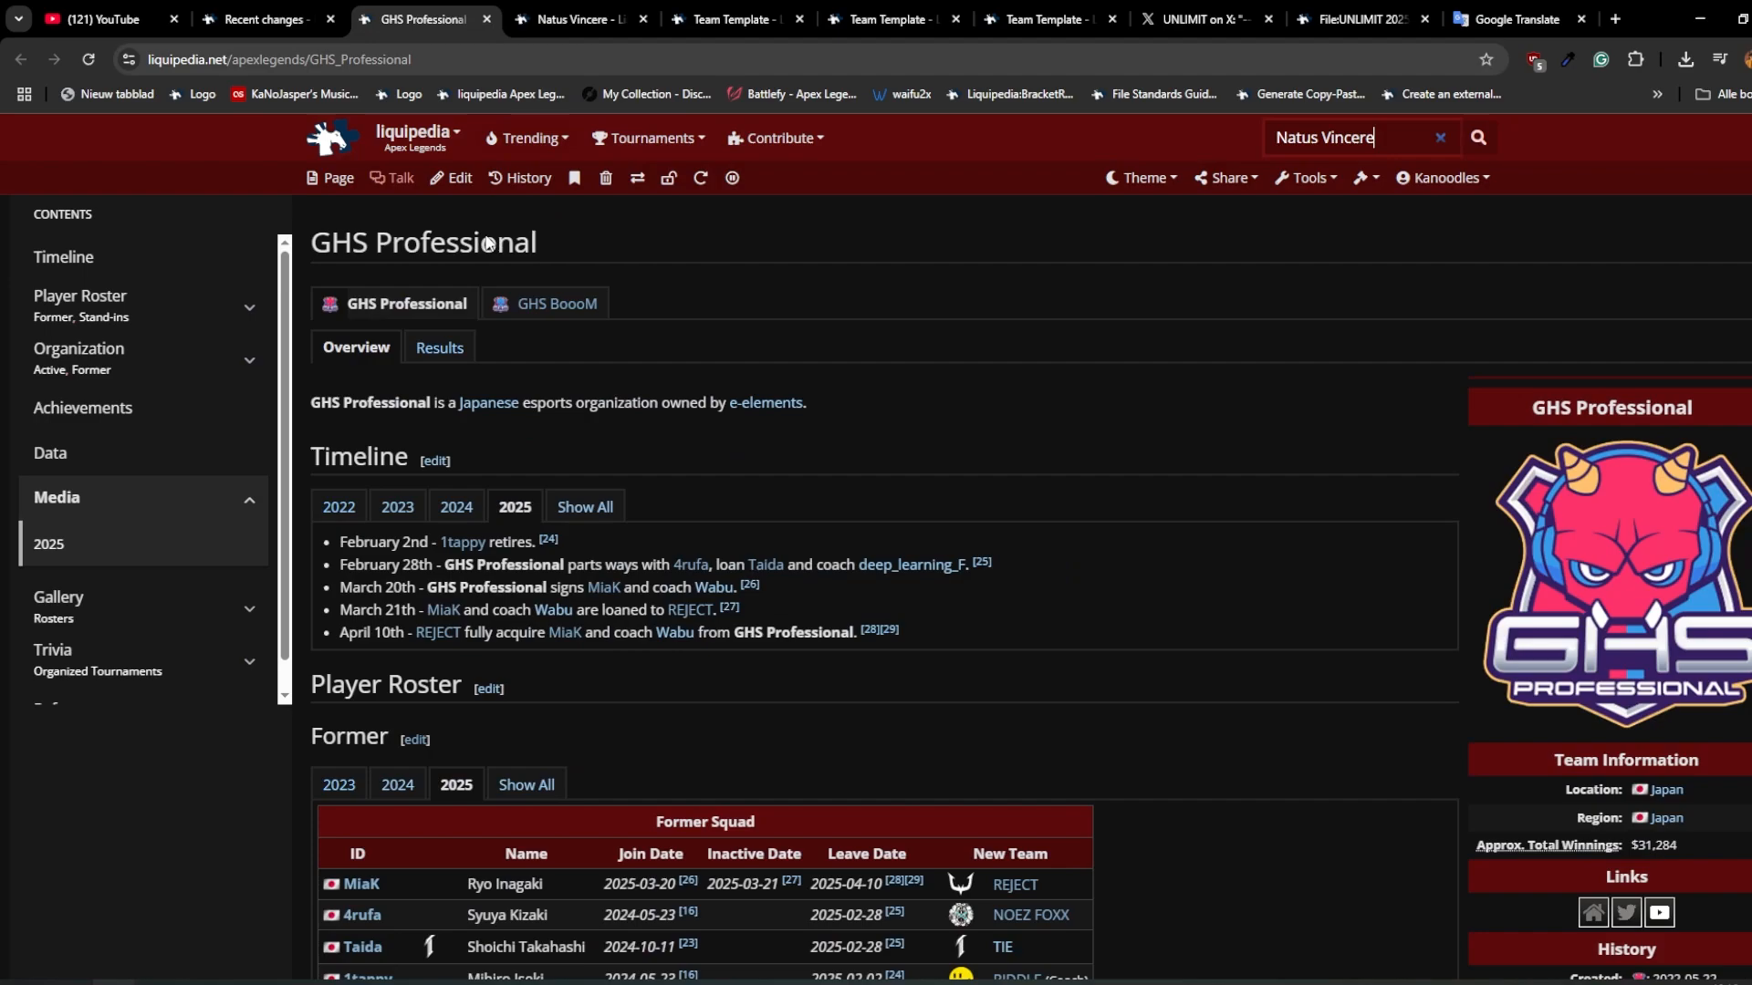
Step: Move the GHS Professional page with its subpages to the new title "UNLIMIT", leaving a redirect, and open the moved page
click(638, 182)
triple_click(475, 620)
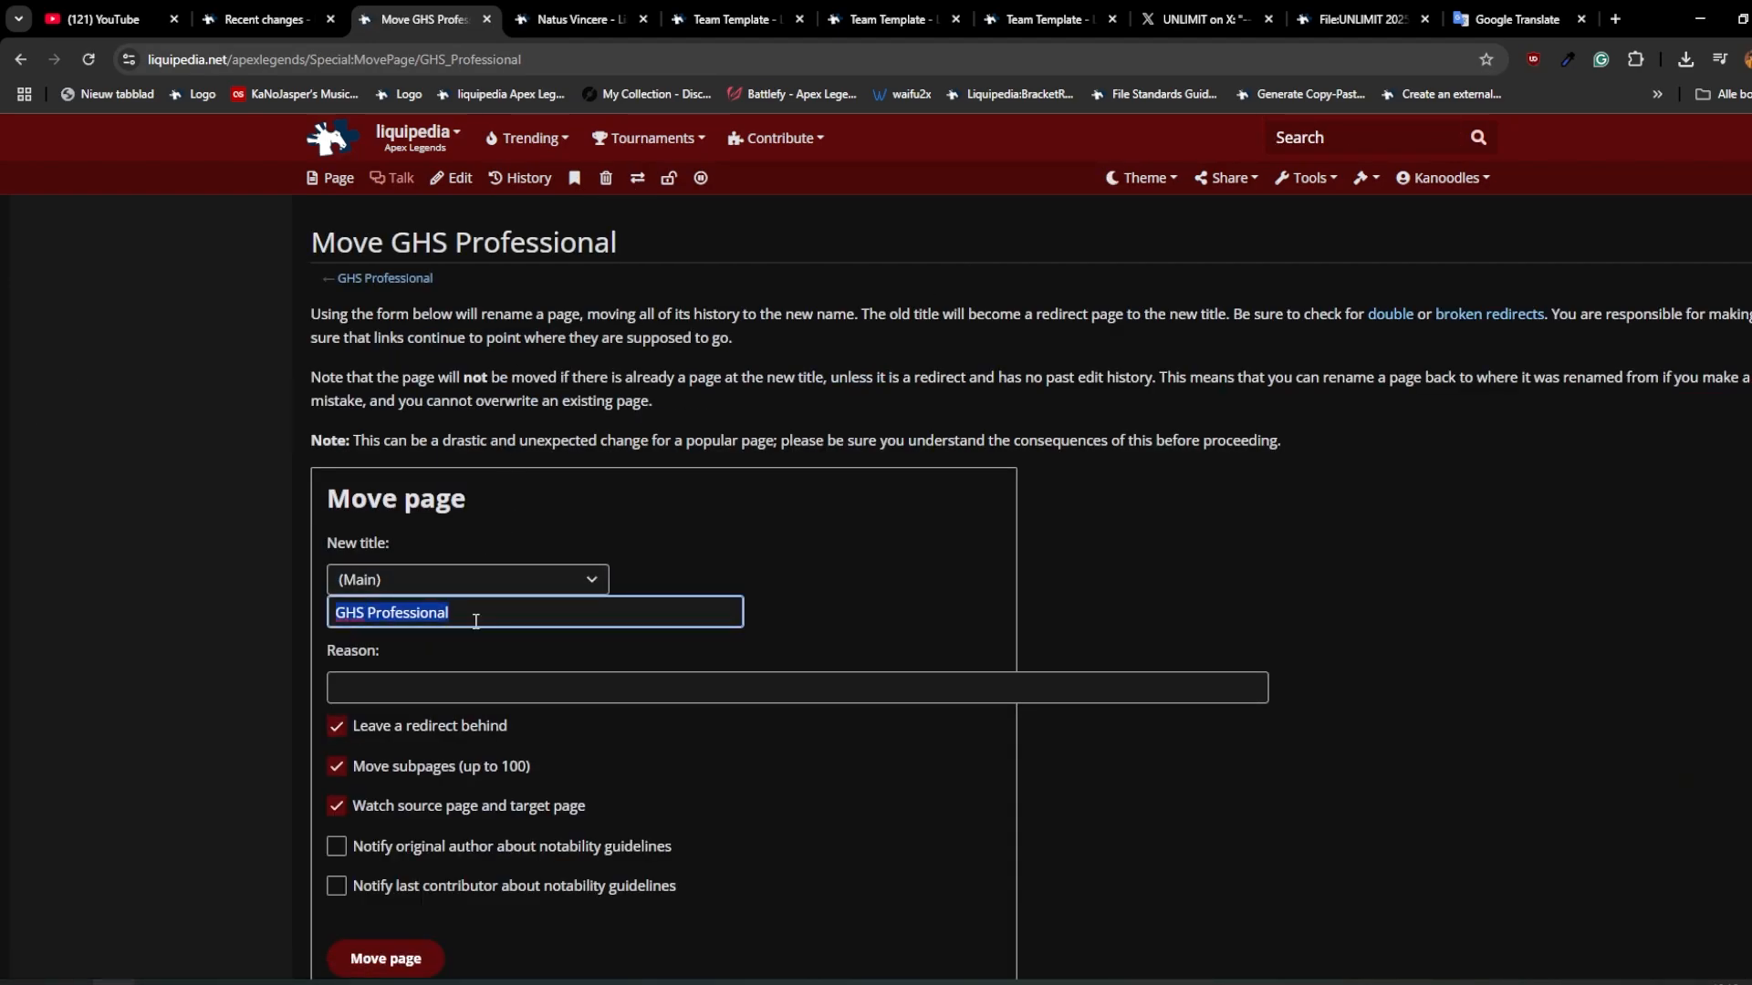
text(UNLIMIT)
scroll(446, 599, down, 2)
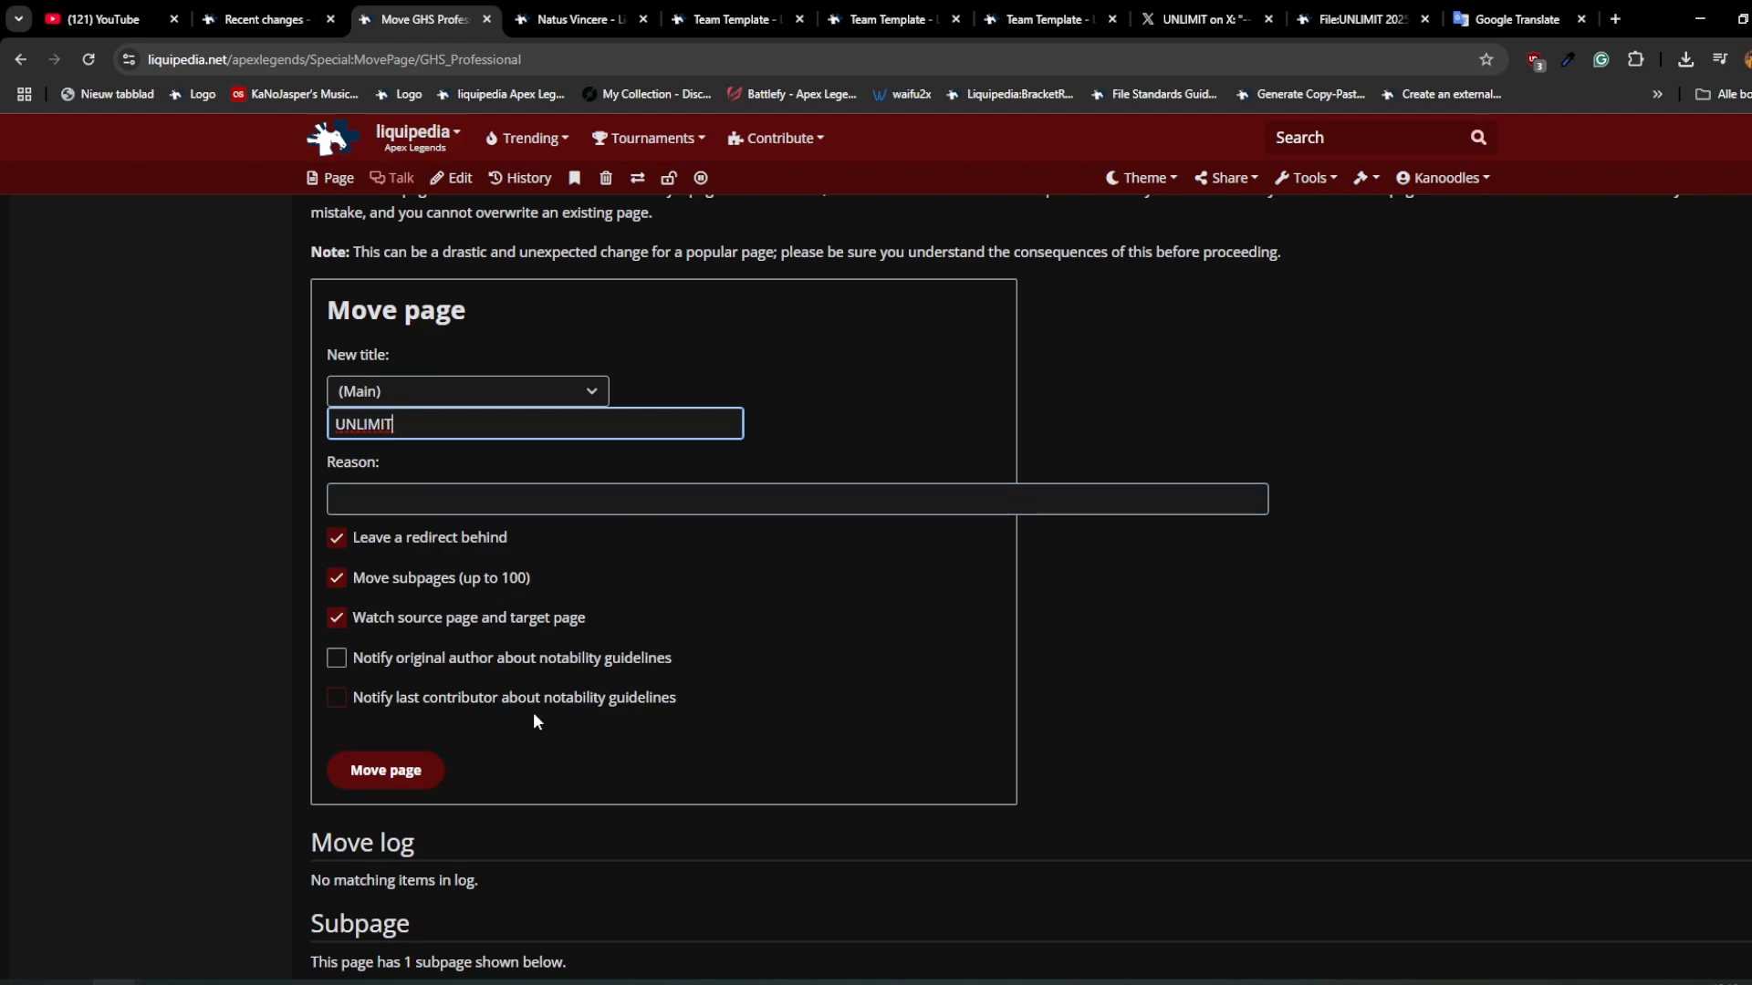
click(425, 776)
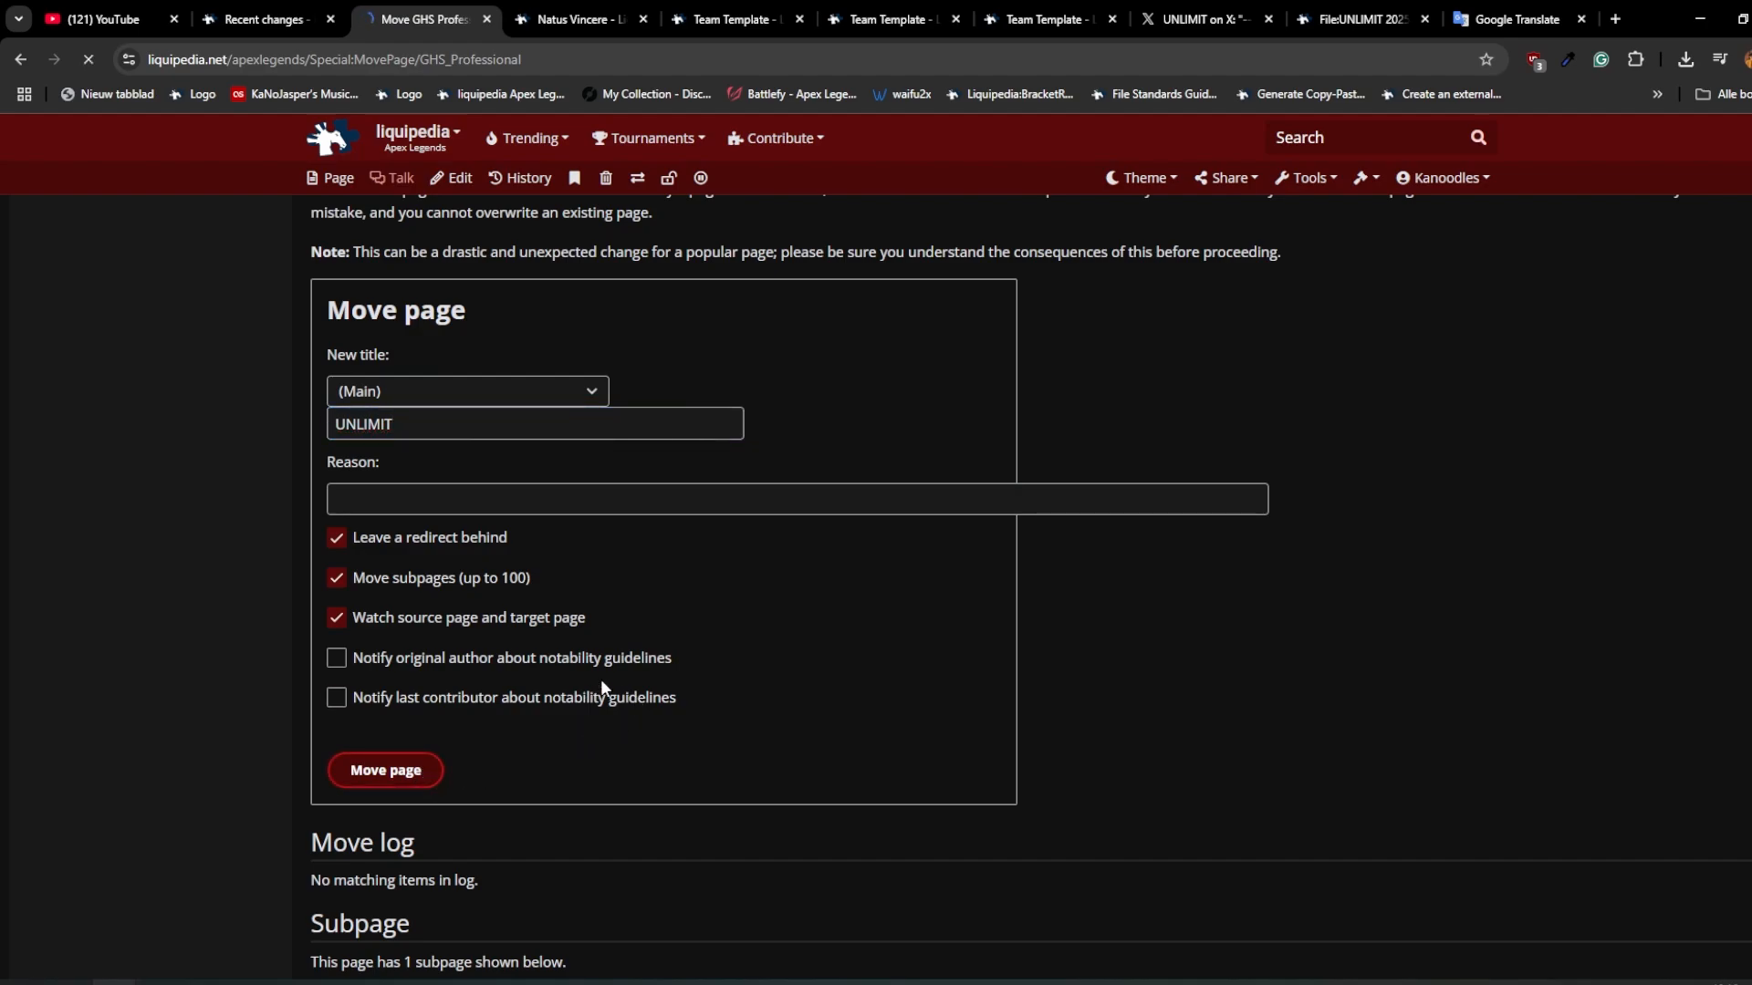
click(623, 314)
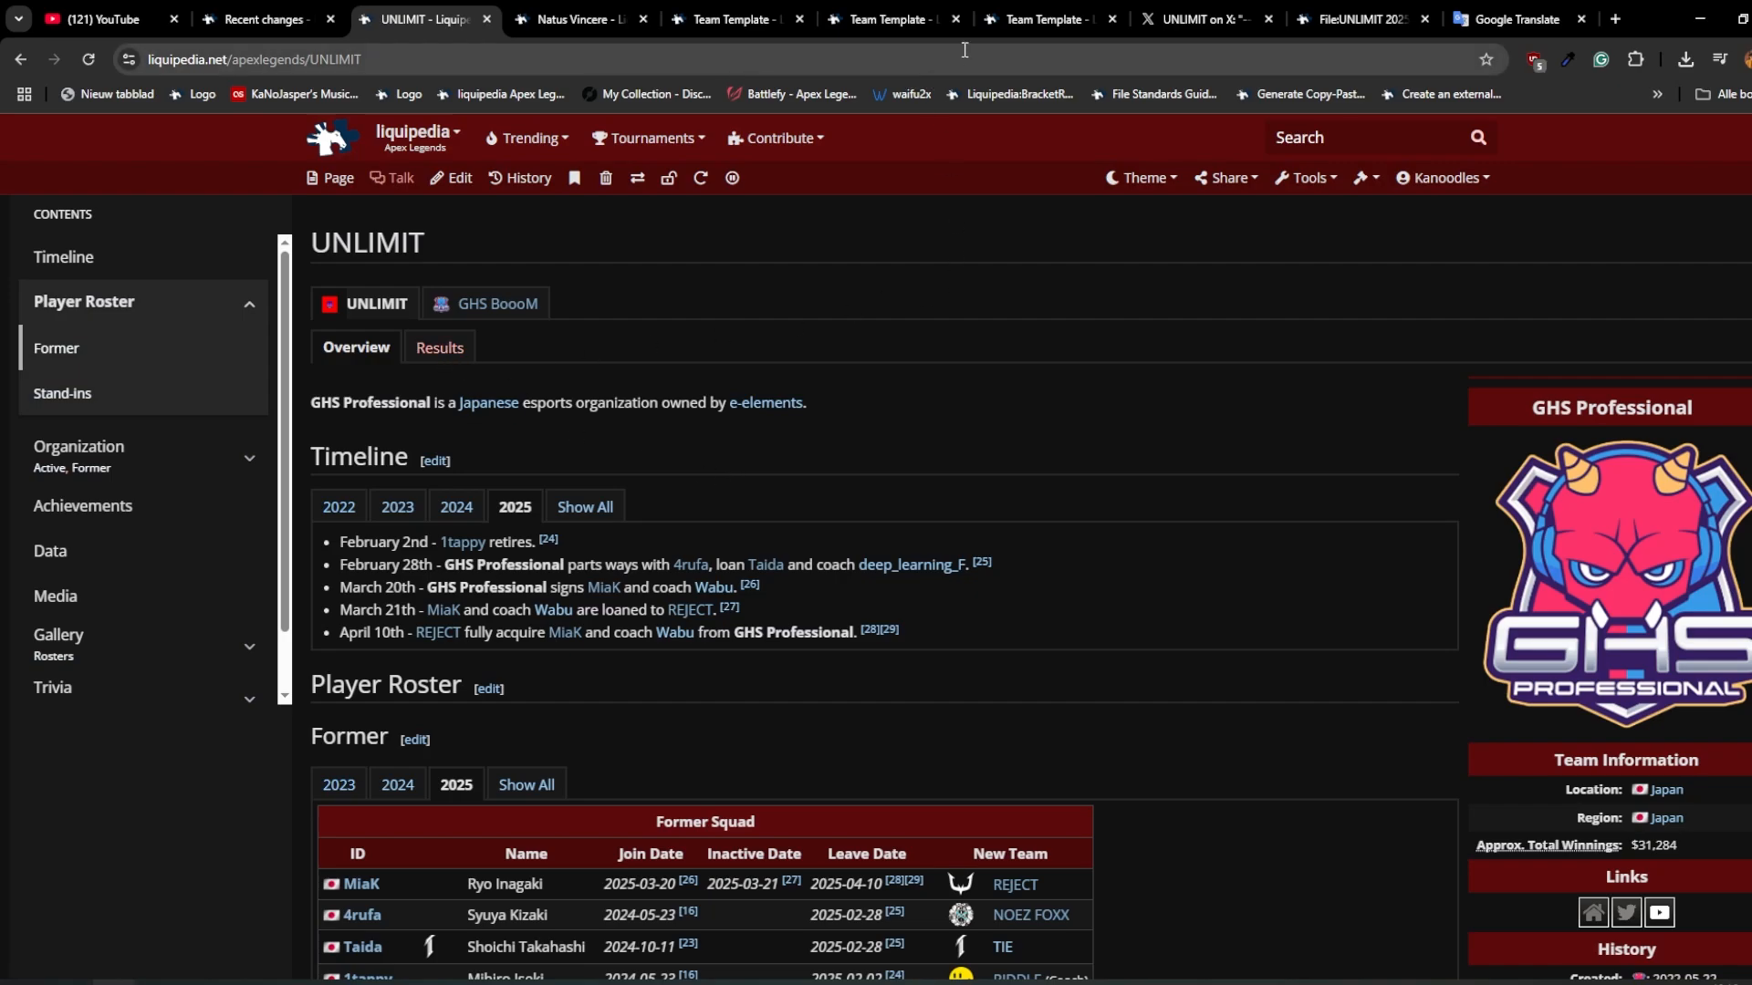
Step: Look through the UNLIMIT page down to its Gallery section and open that section for editing
scroll(651, 398, down, 15)
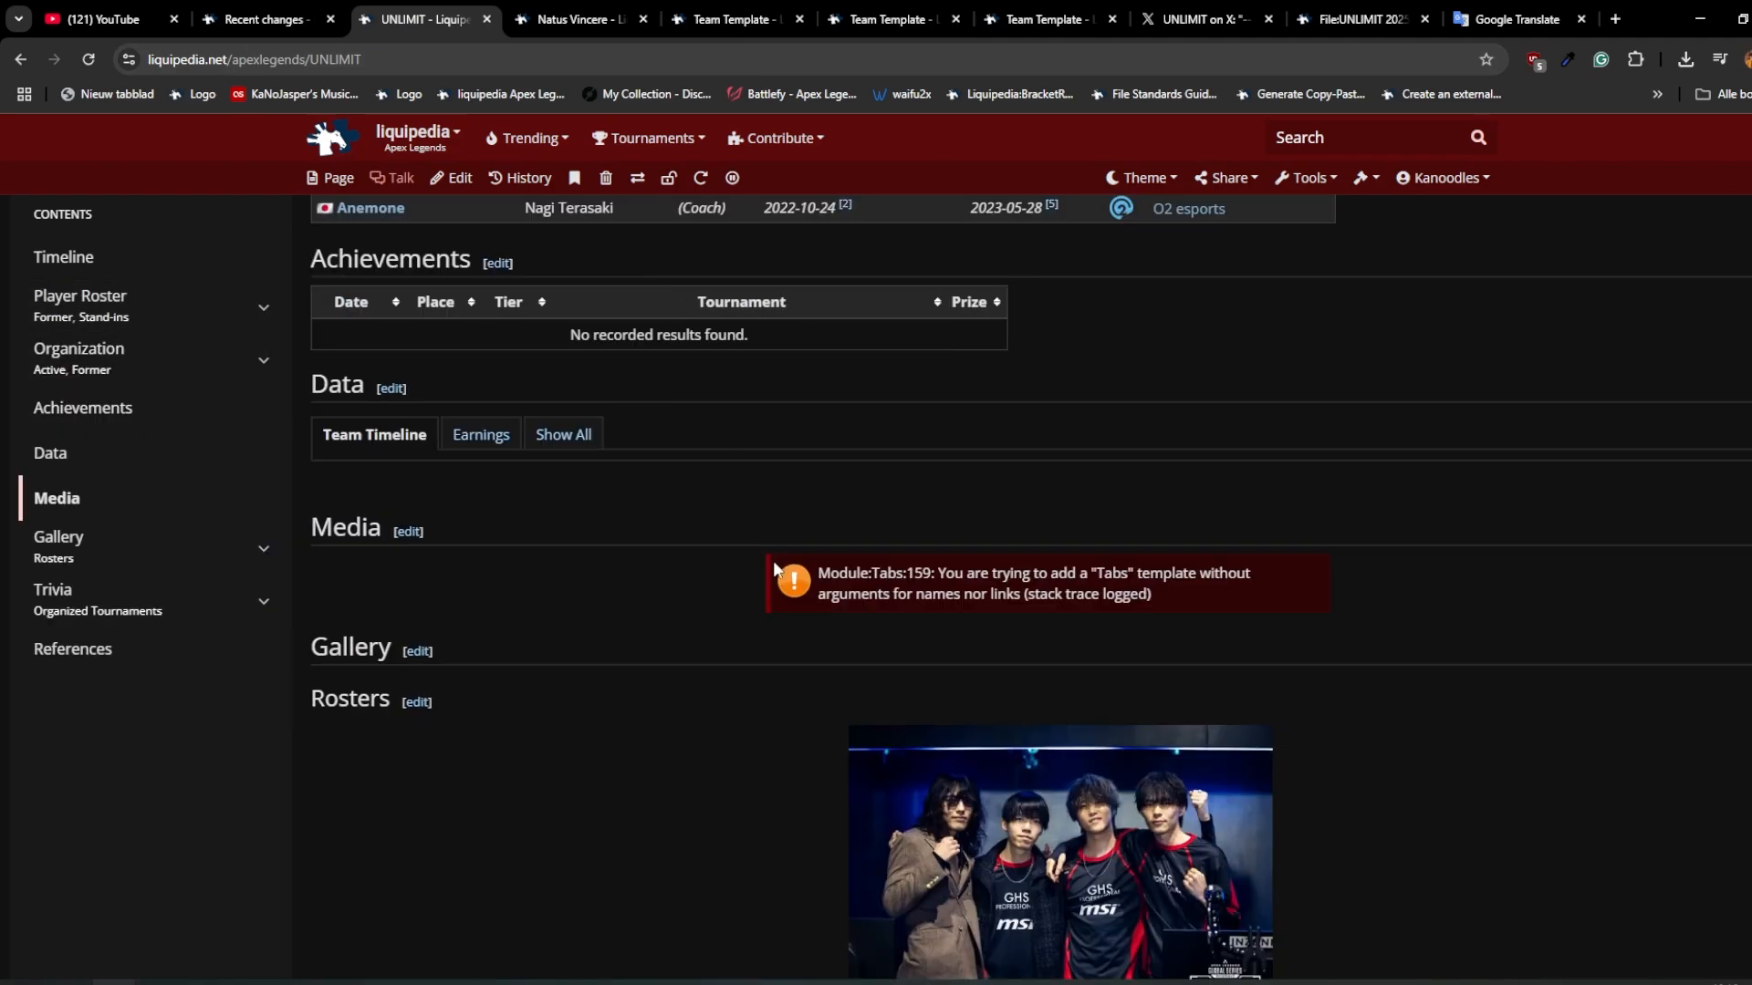
scroll(721, 518, down, 1)
scroll(577, 659, up, 4)
scroll(693, 584, down, 3)
scroll(597, 511, down, 3)
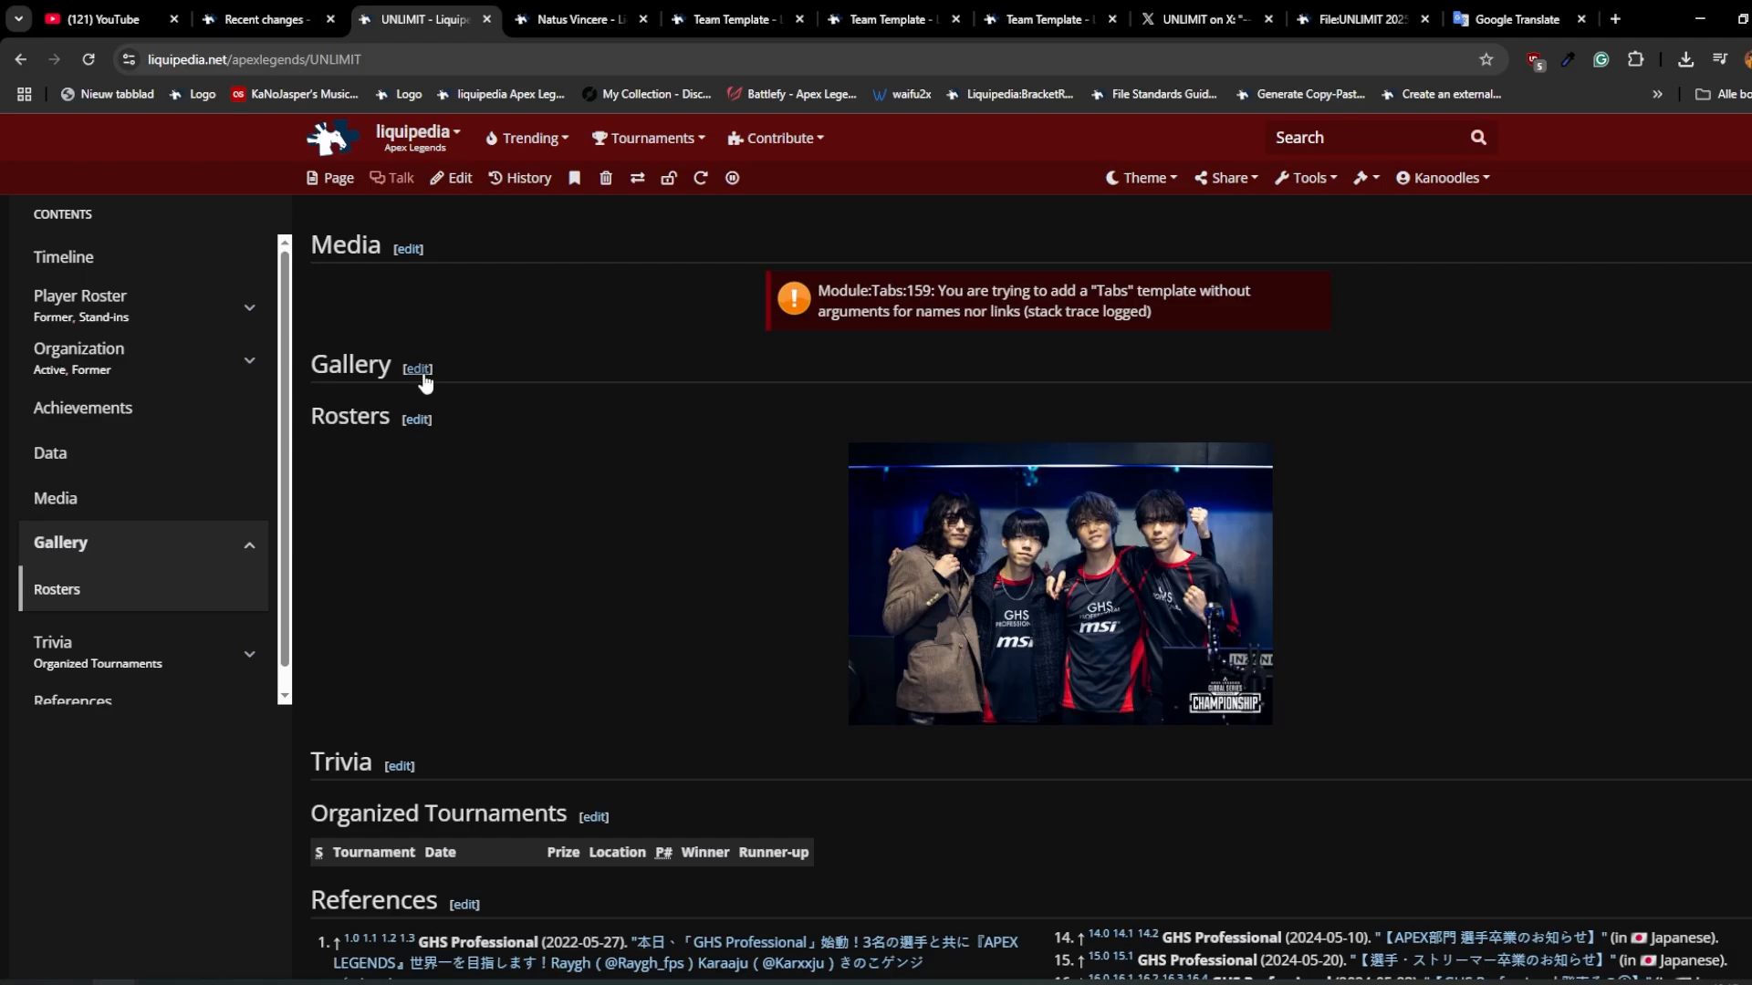
Step: Open the Logos section source on the Natus Vincere page and copy its heading and TeamLogoGallery template
key(ctrl+Tab)
scroll(687, 613, down, 20)
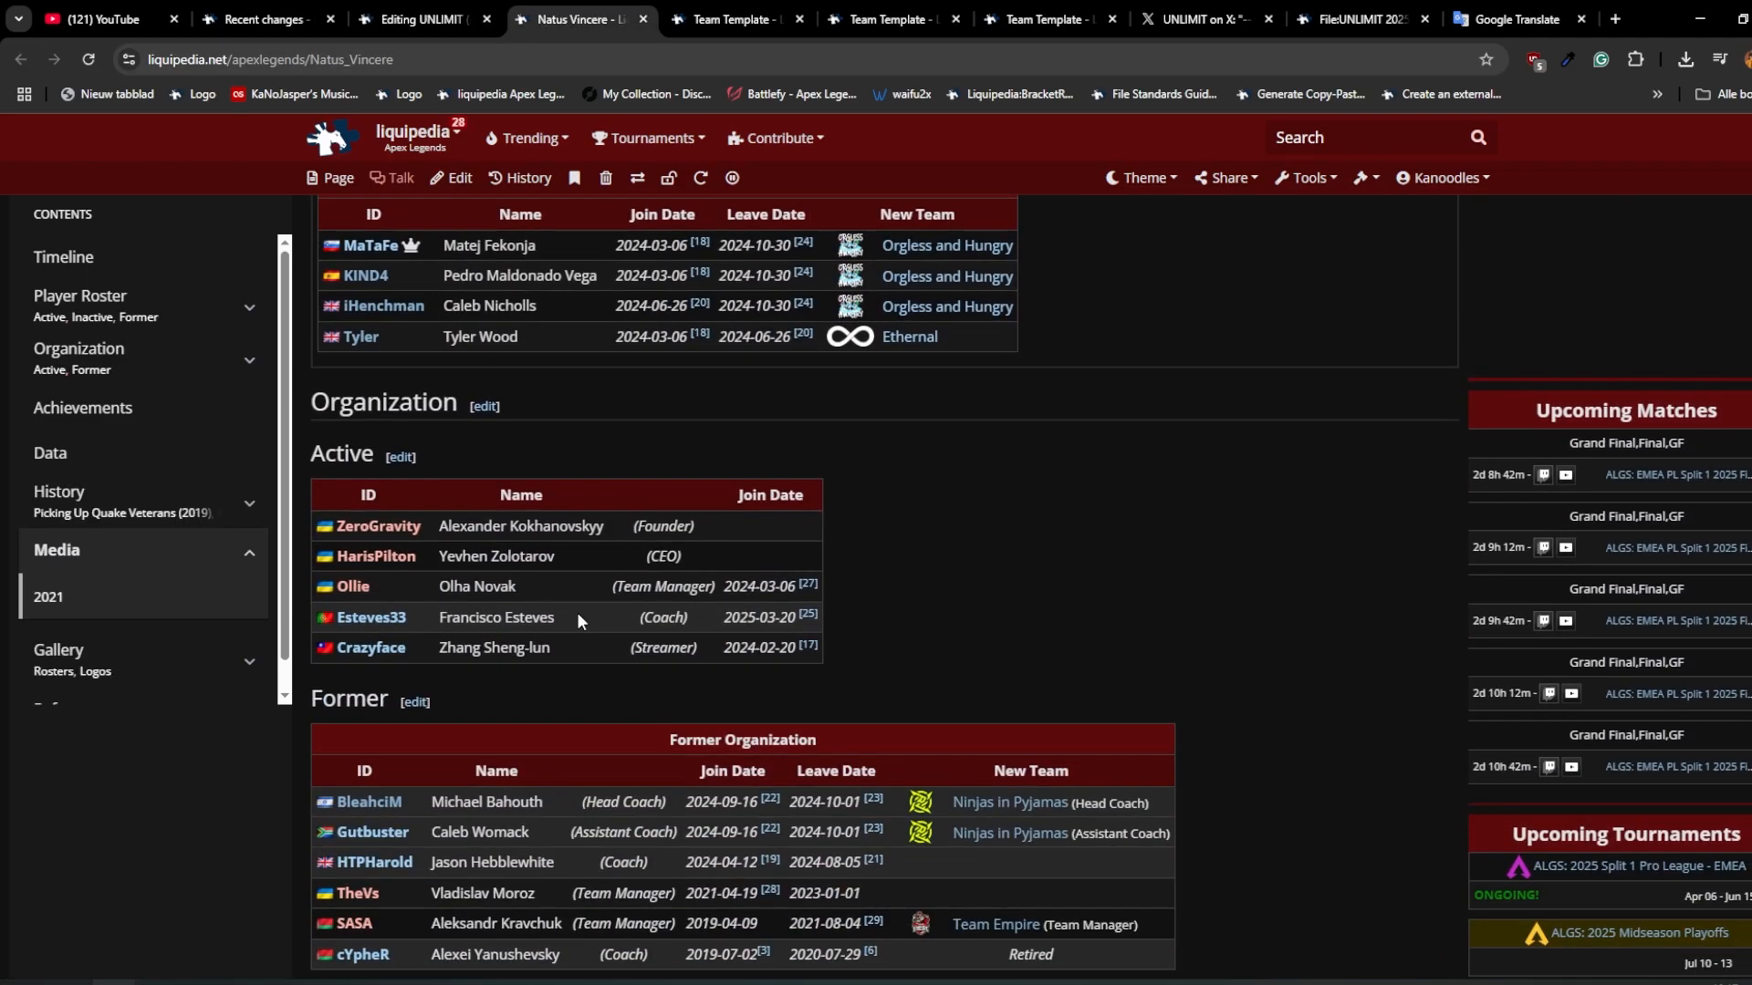
click(102, 660)
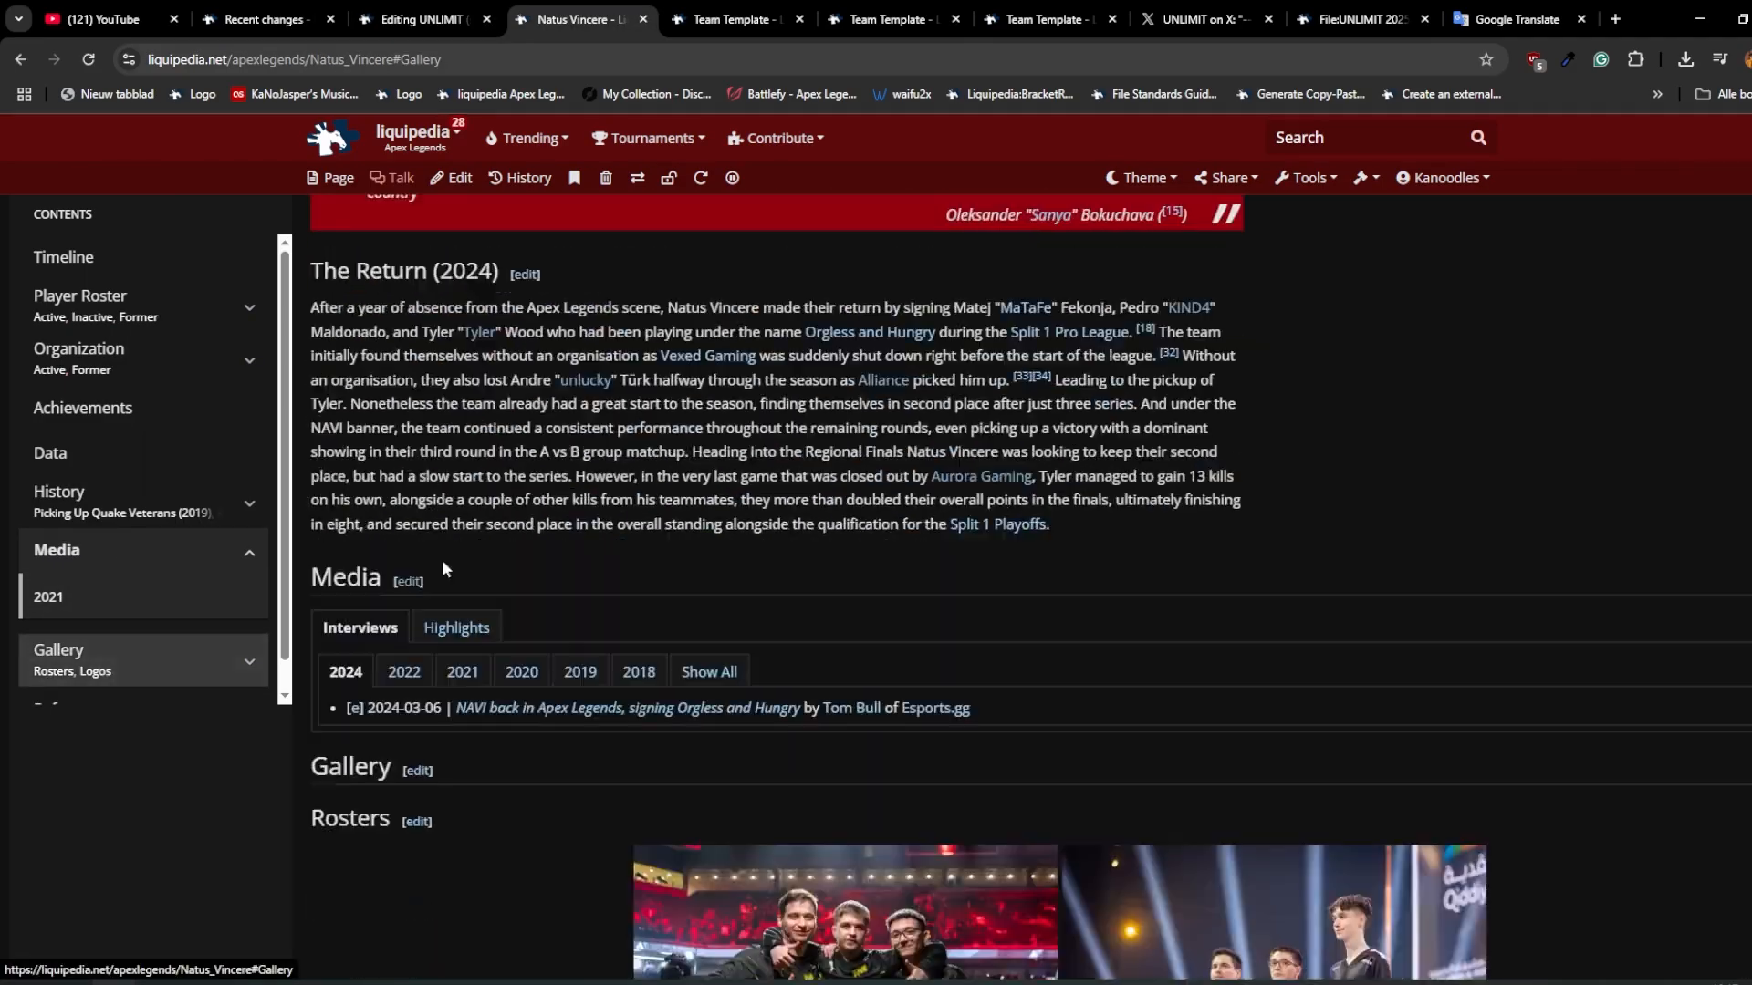
click(407, 614)
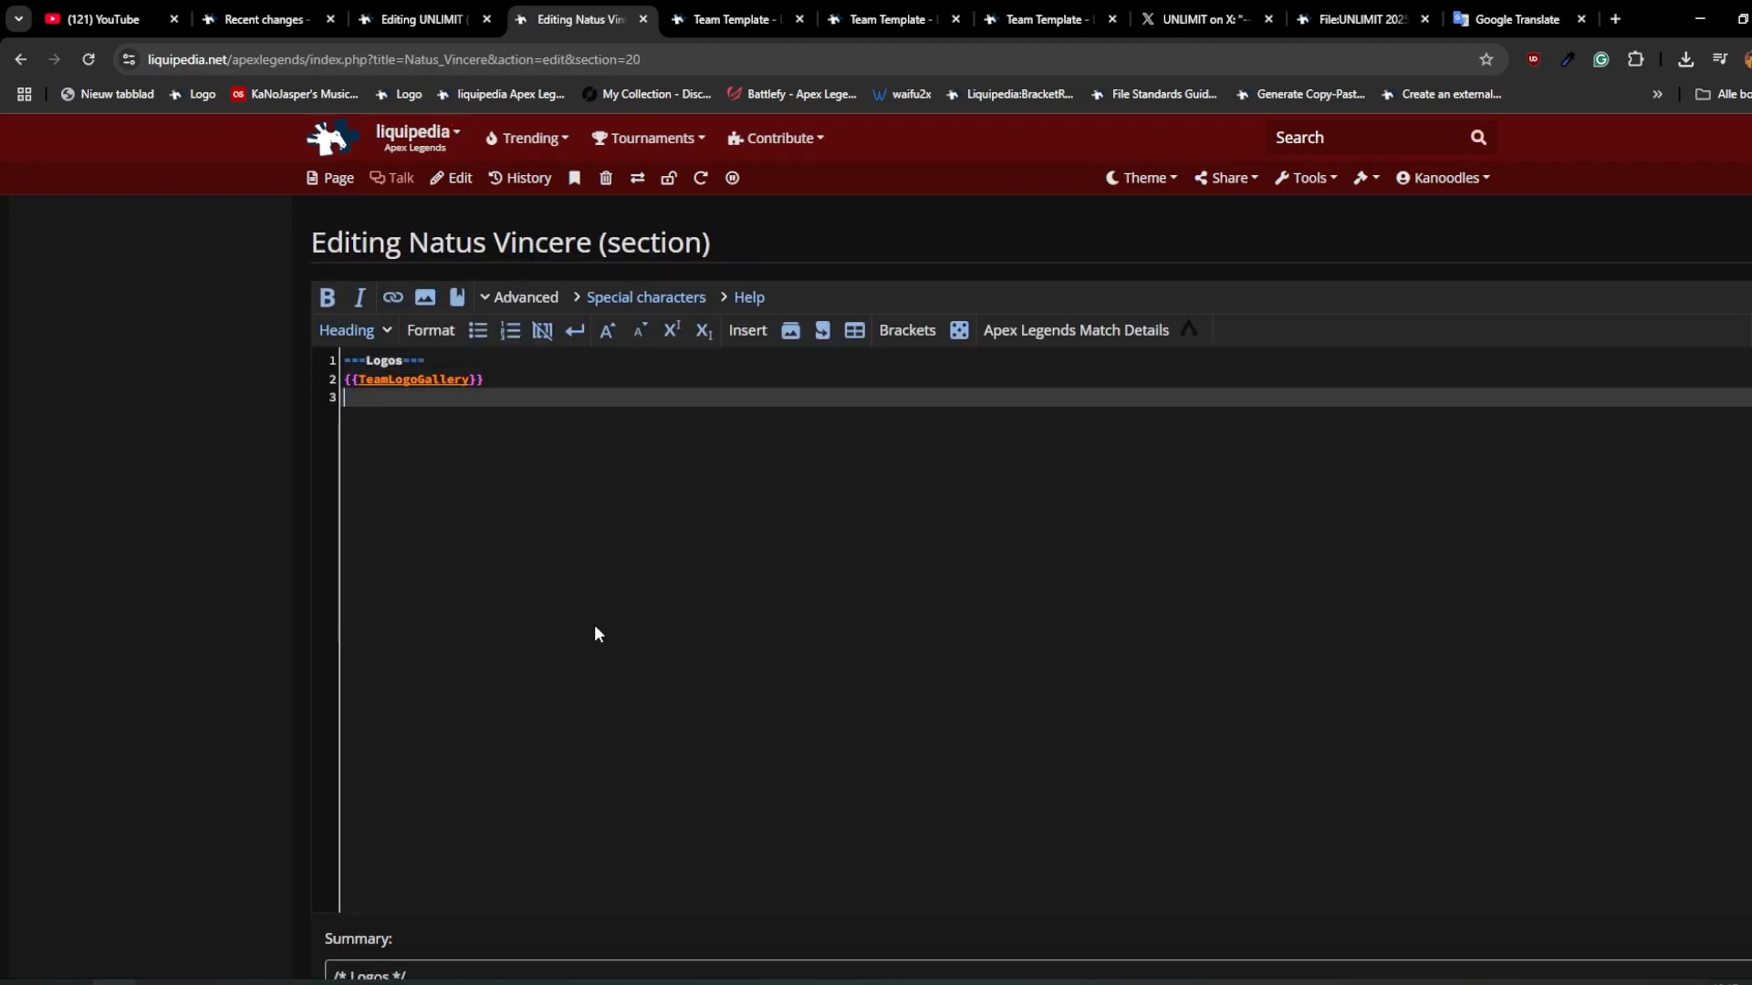
Step: Add a "Logos" subsection with {{TeamLogoGallery}} below the rosters in the UNLIMIT Gallery section and save the edit
key(ctrl+shift+Tab)
click(493, 529)
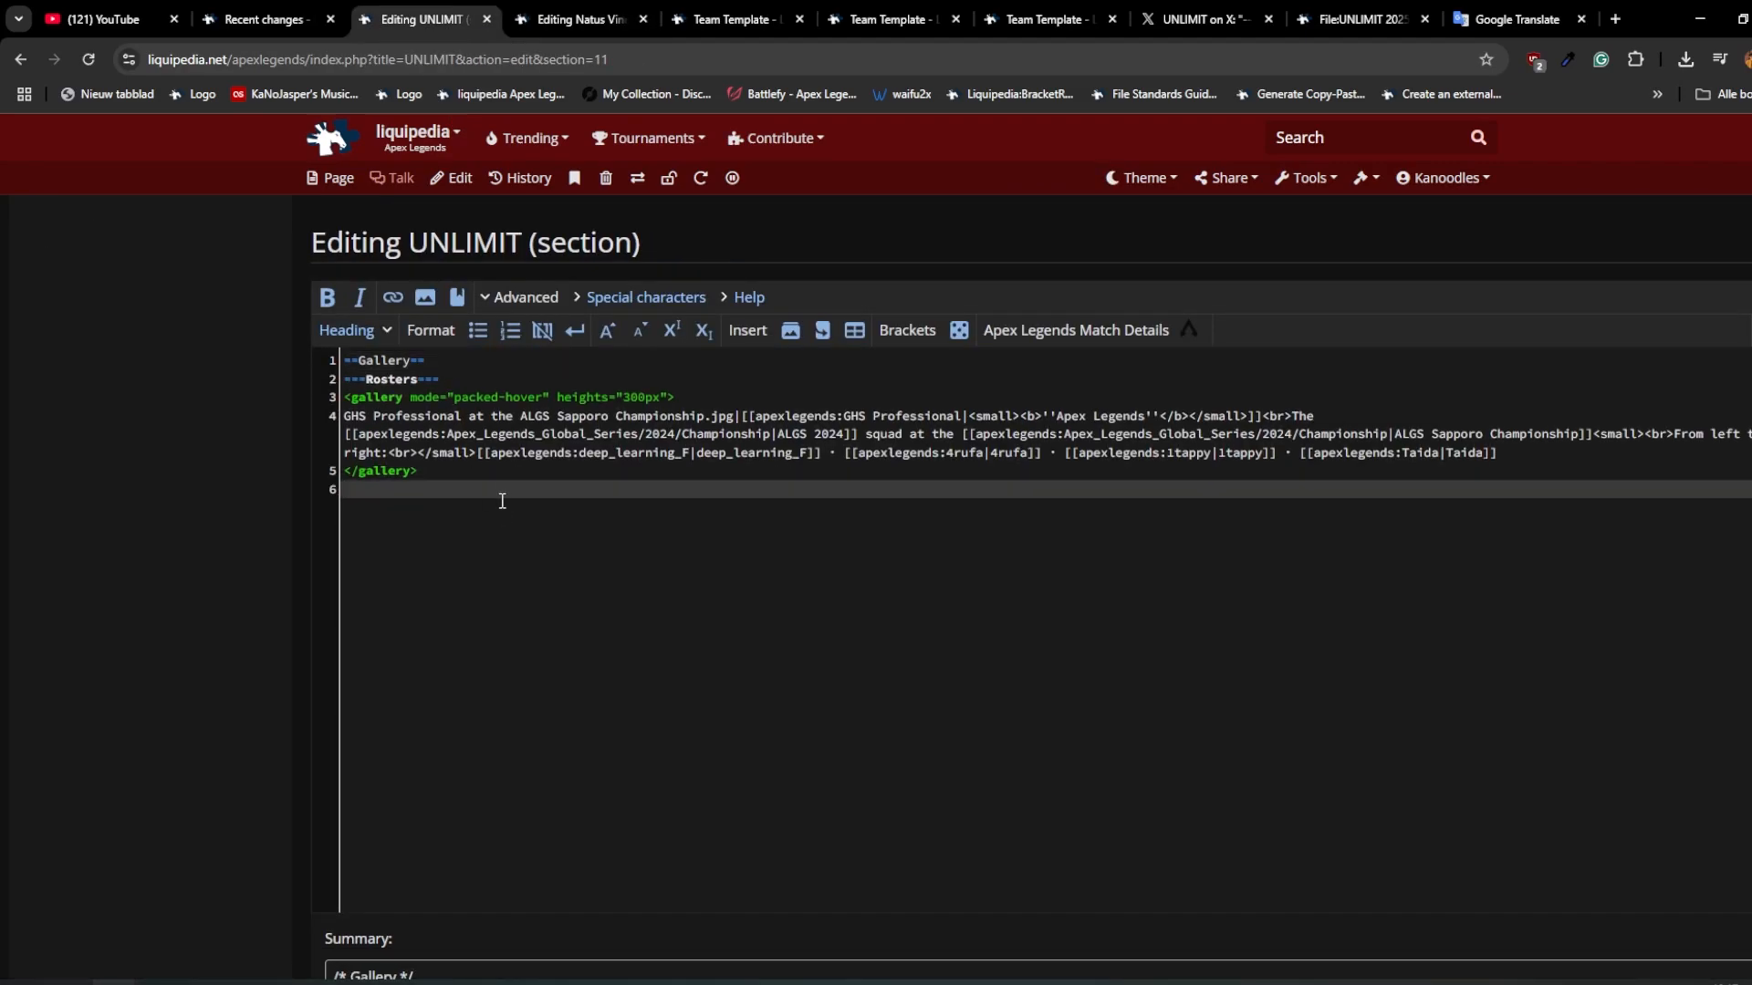
text(===Logos=== {{TeamLogoGallery}})
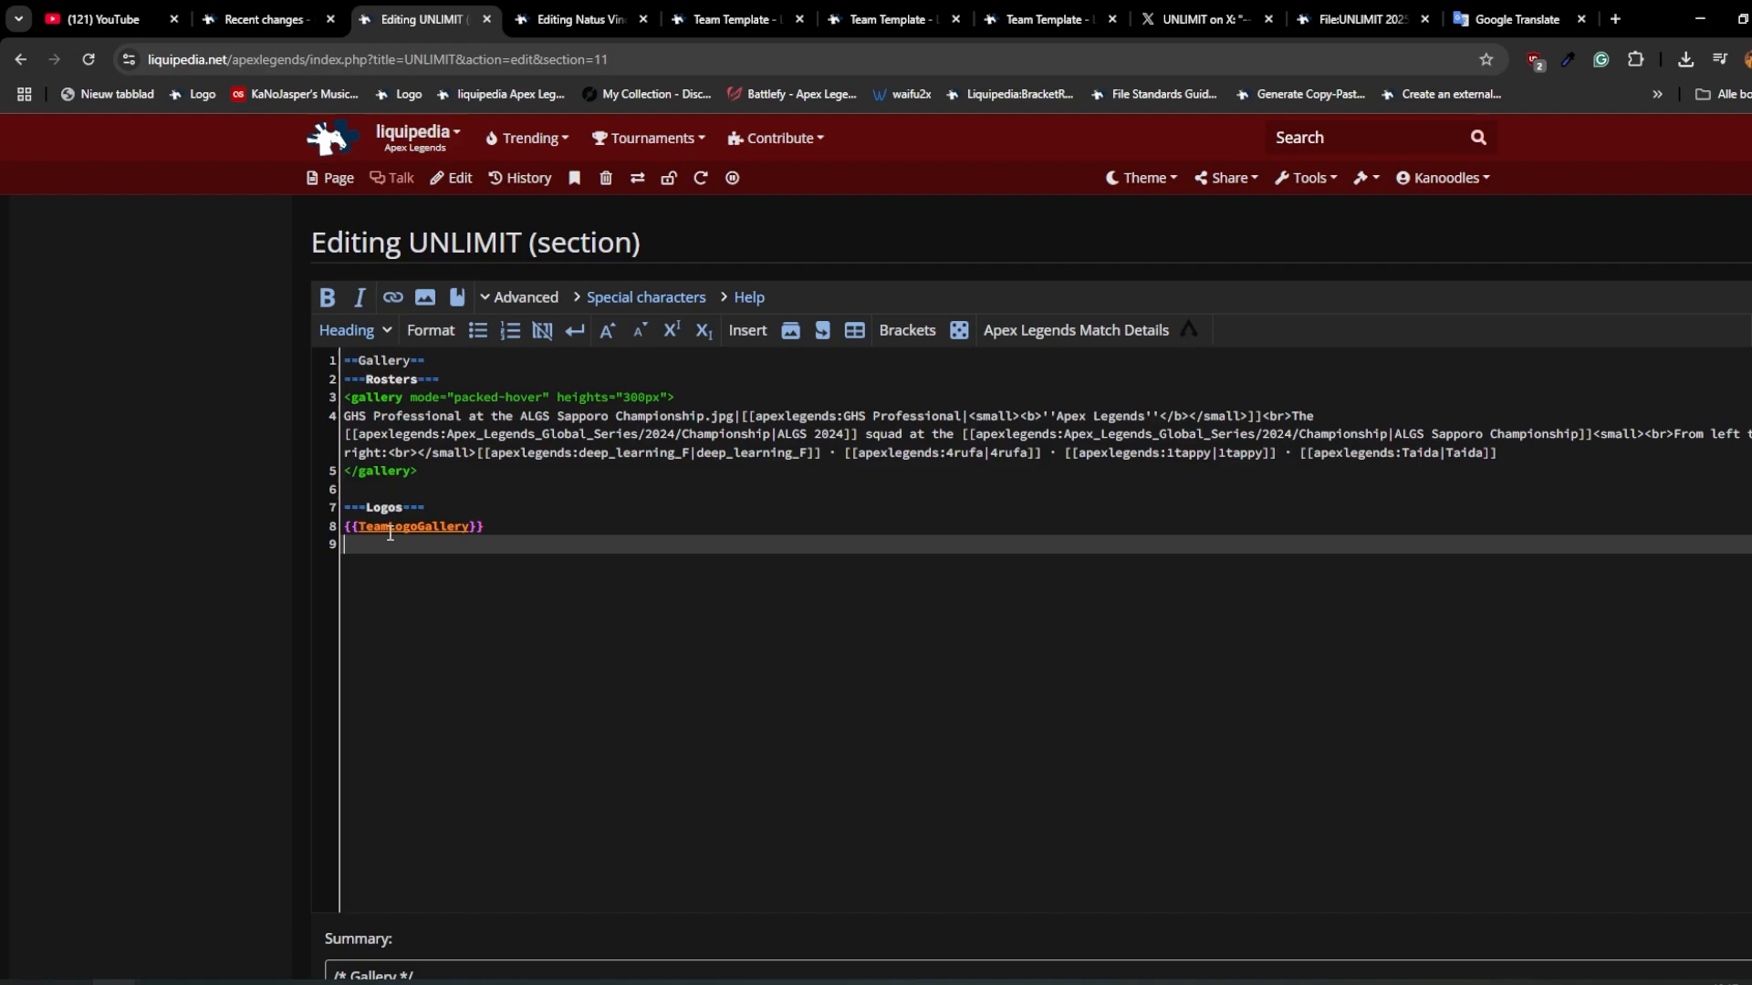
scroll(390, 533, down, 5)
click(396, 828)
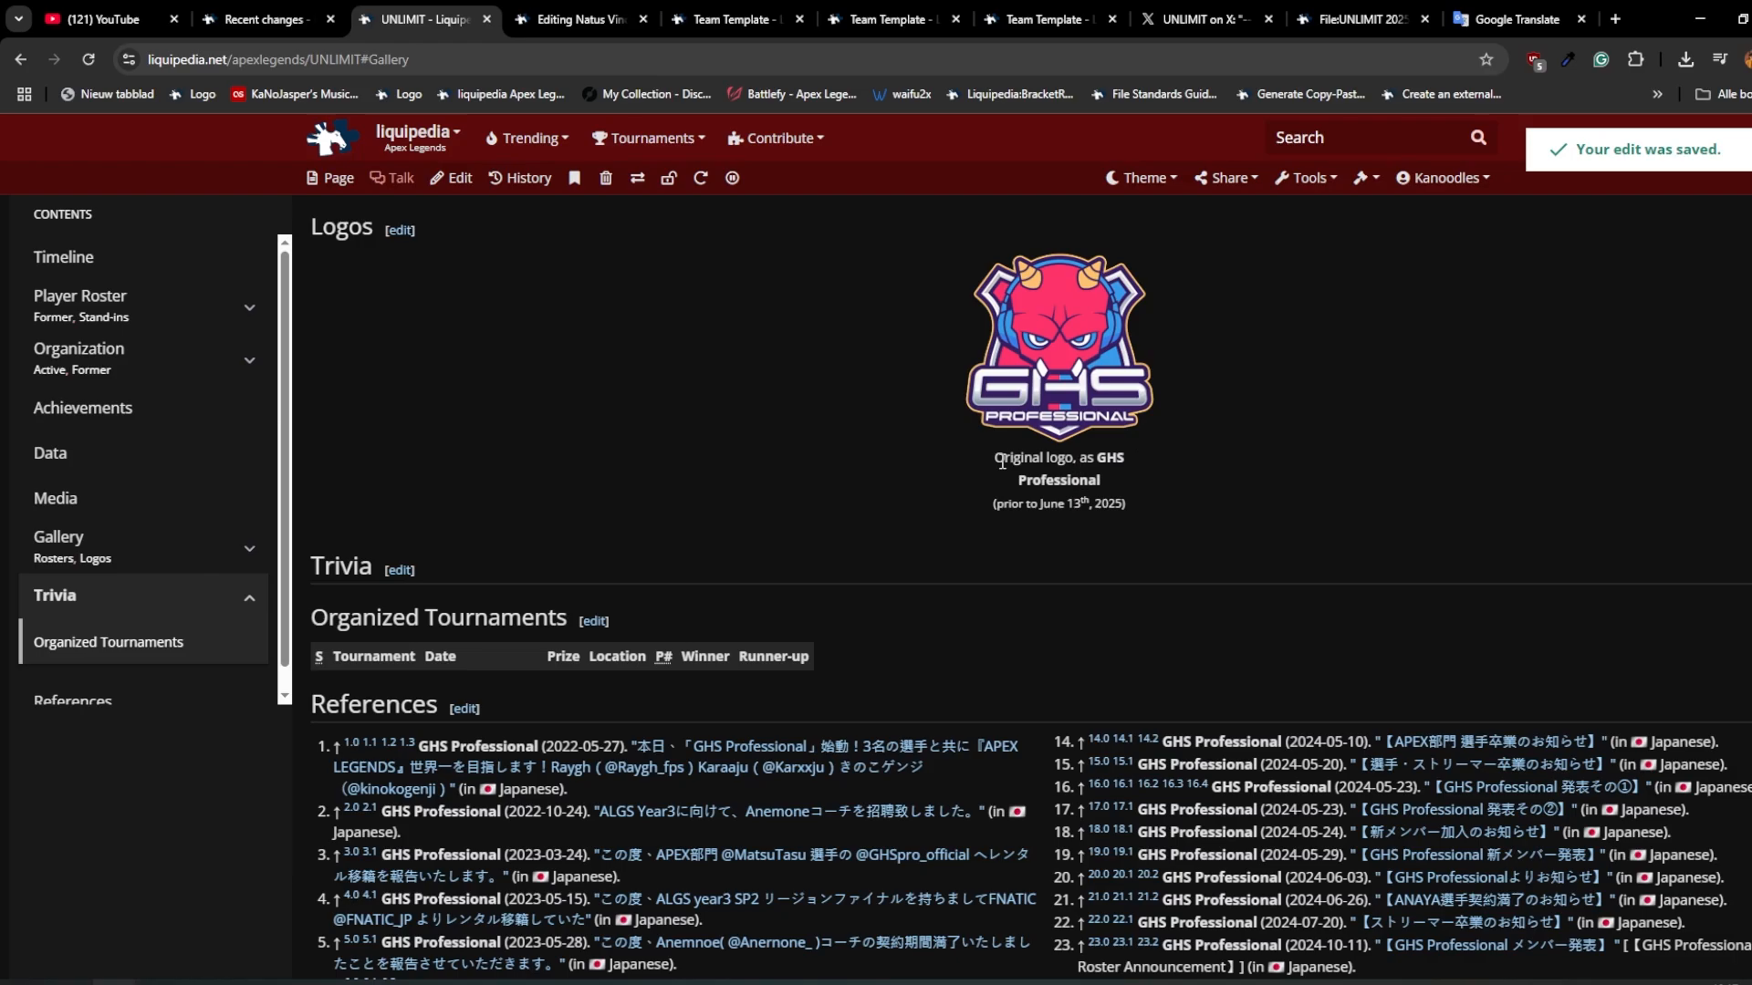
Step: Open the file page of the UNLIMIT 2025 allmode.png logo, set its license to fair use, and save the file information
key(Home)
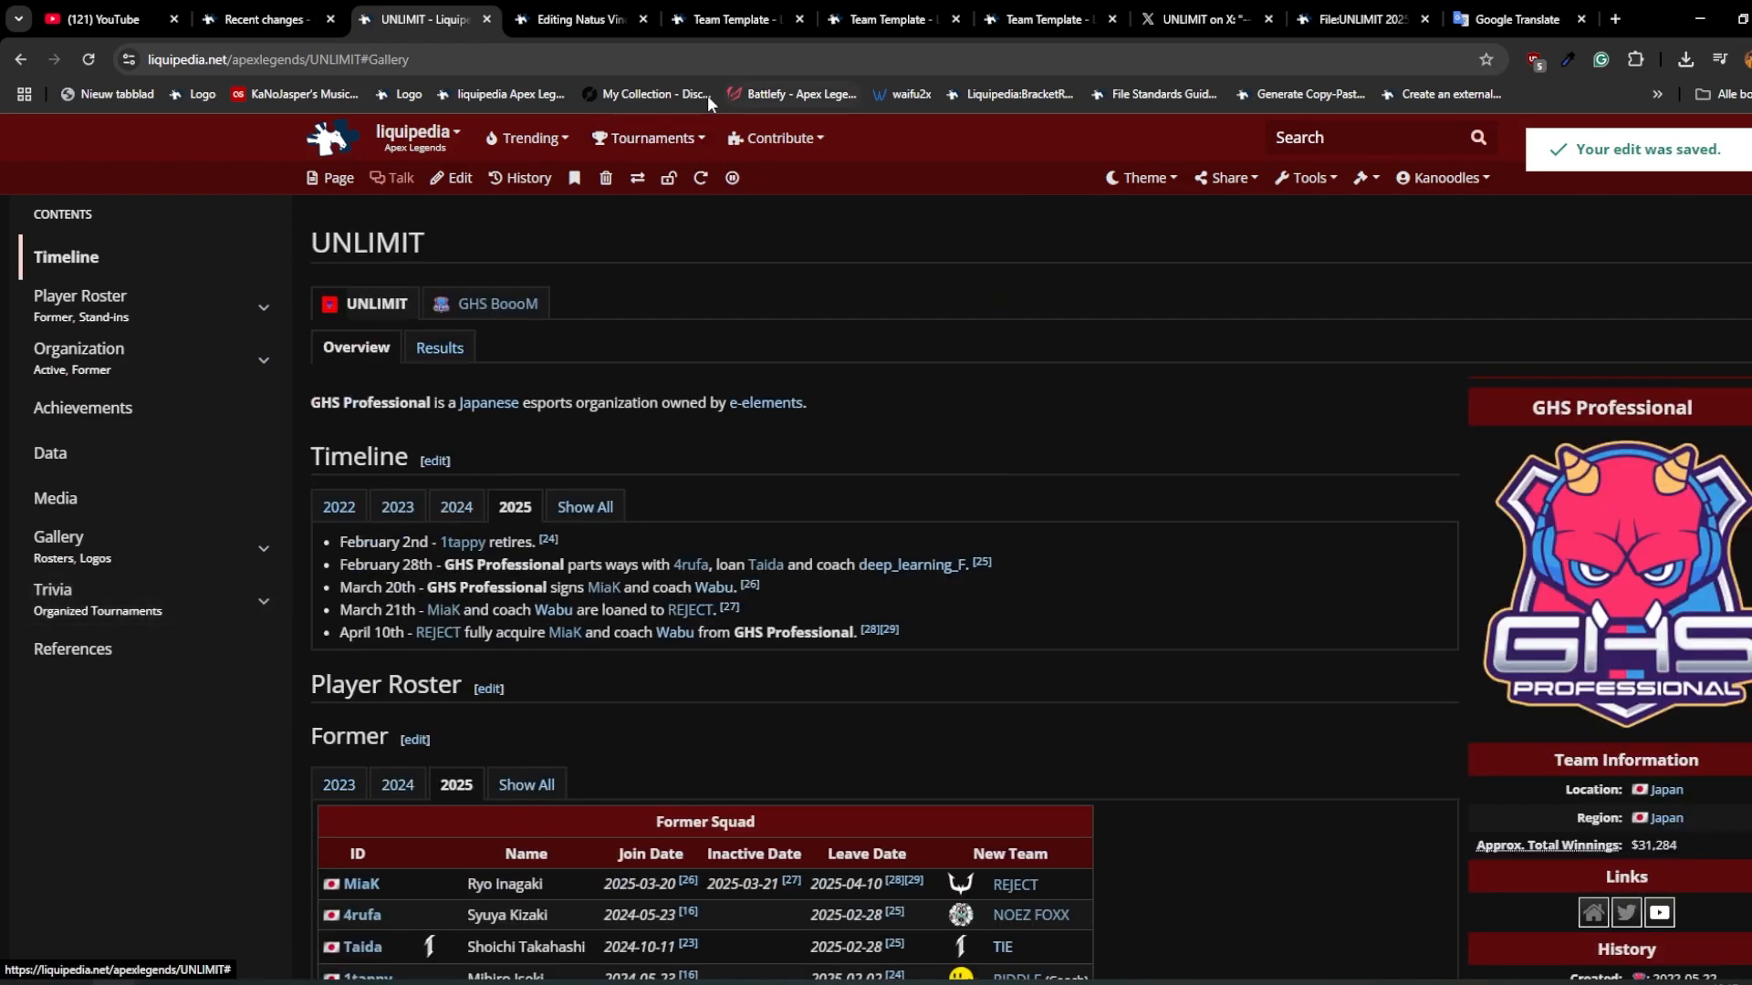
middle_click(329, 304)
click(670, 20)
click(444, 178)
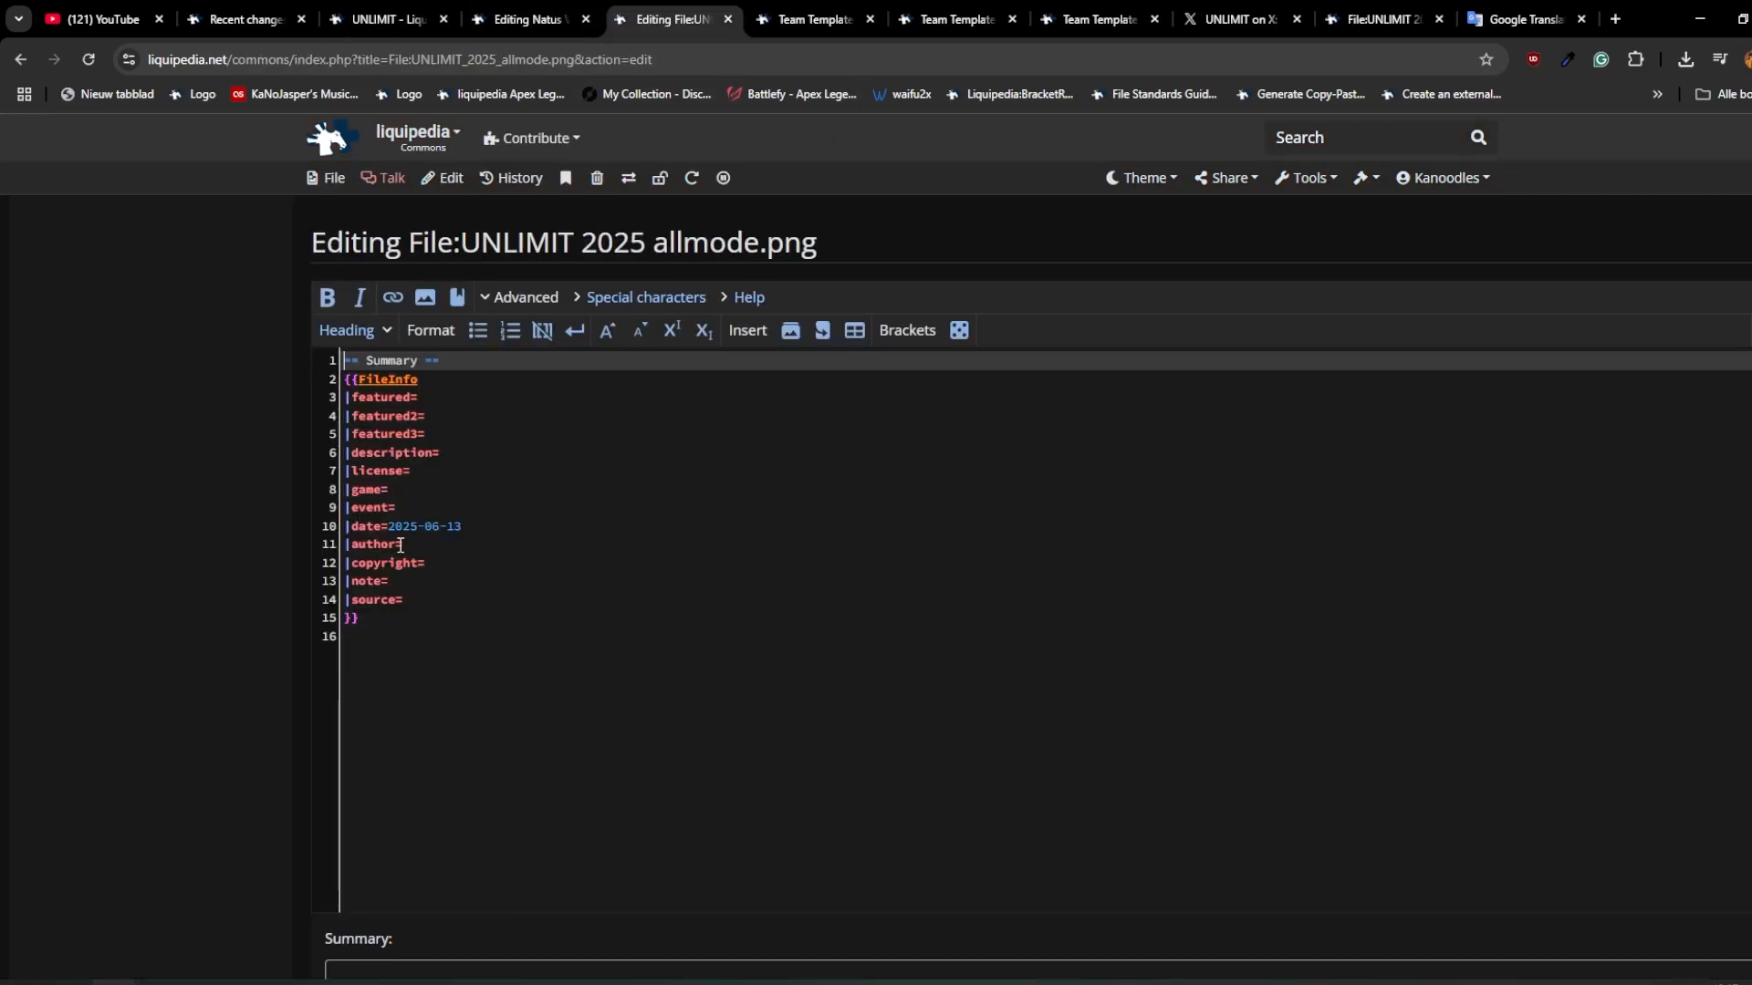
click(478, 495)
click(489, 479)
text(textlogo)
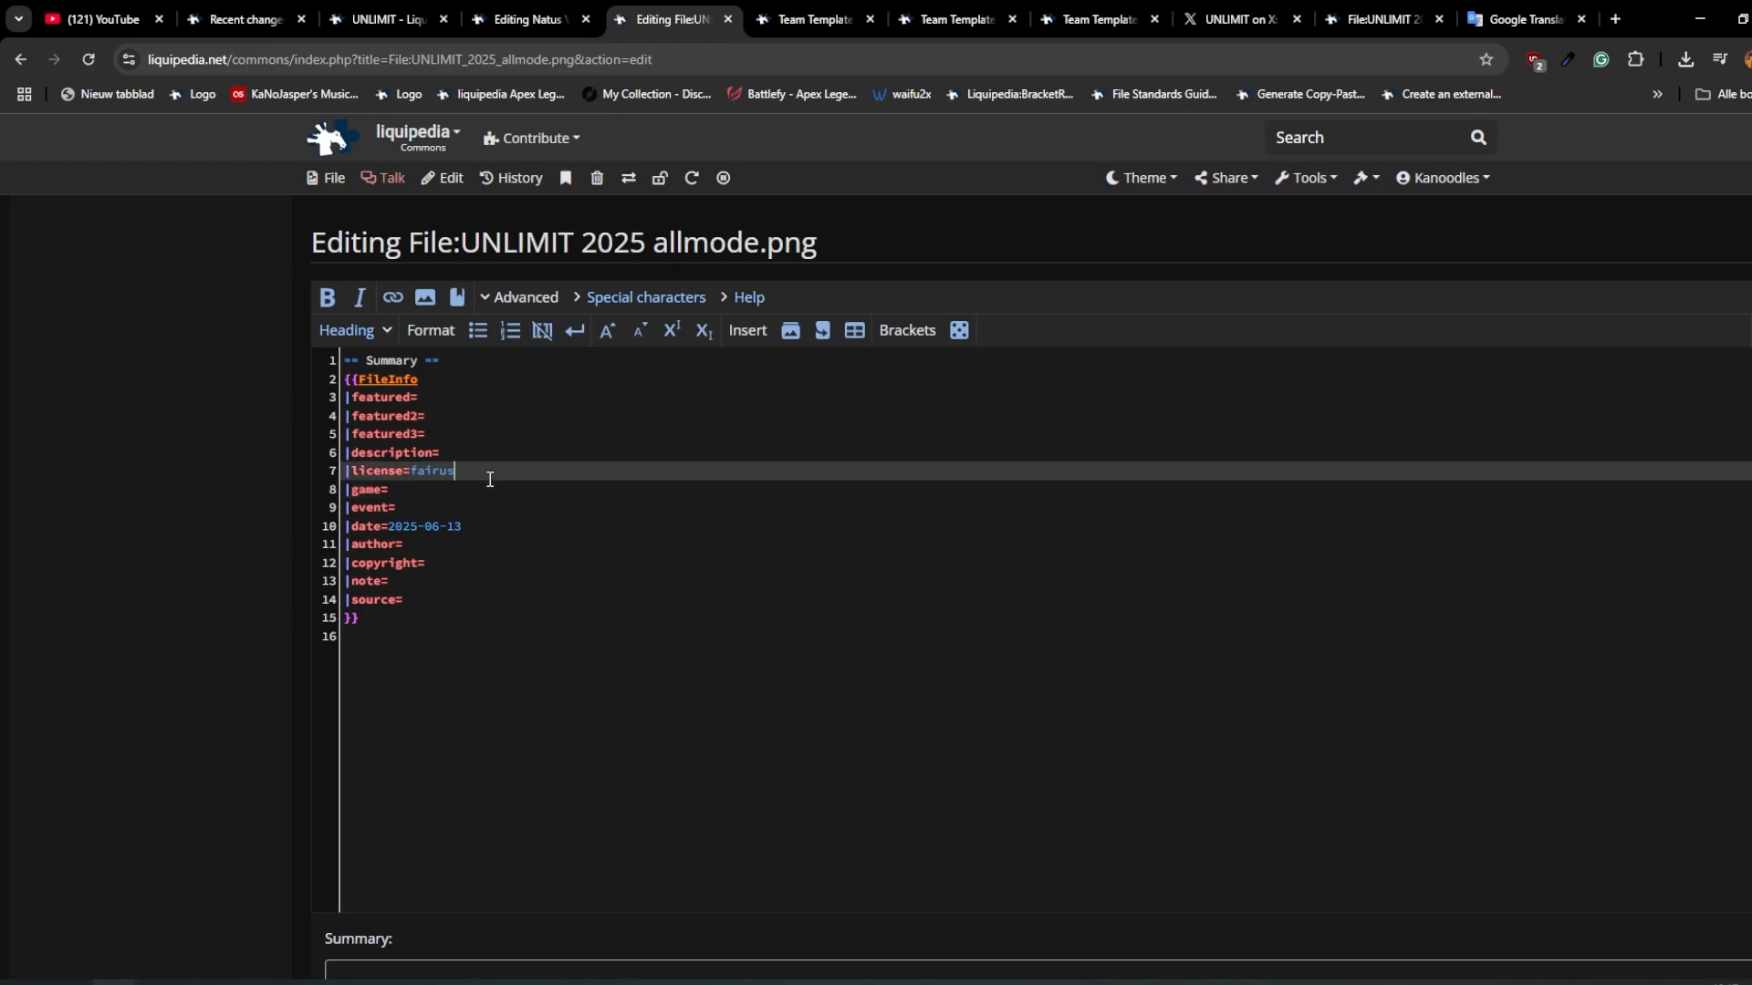
scroll(489, 481, down, 7)
click(405, 654)
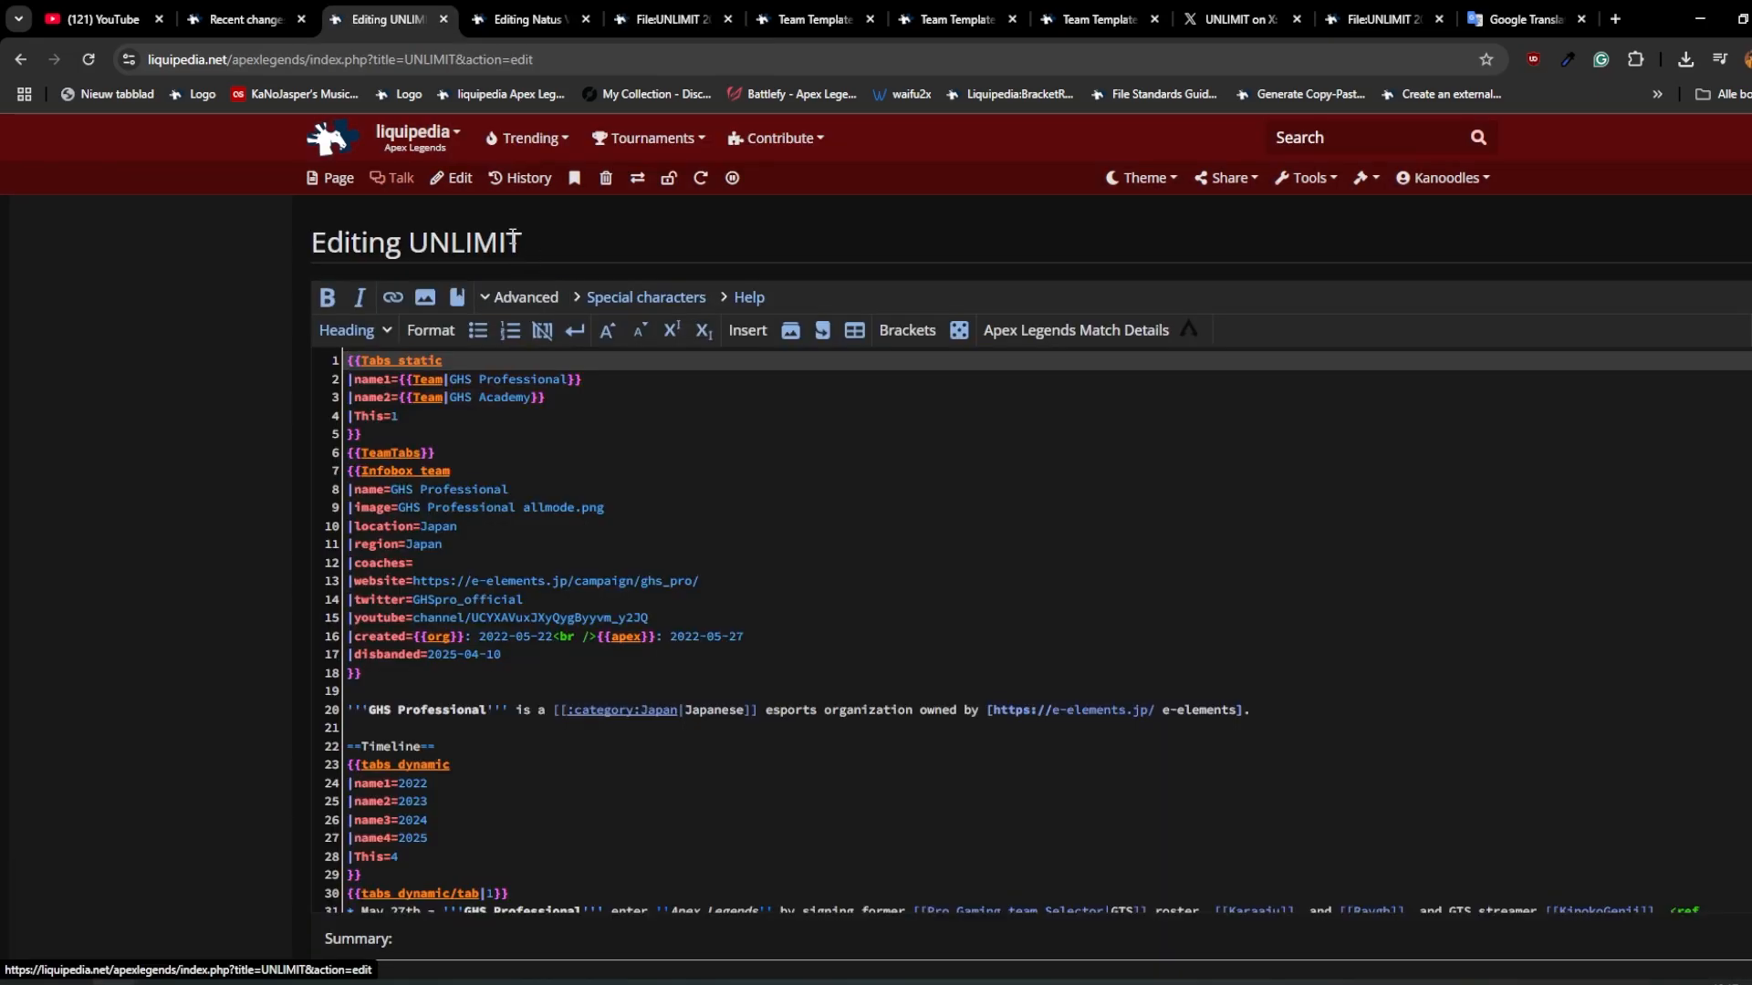
Step: Change the UNLIMIT page's intro to name the team UNLIMIT, followed by "(Formerly known as ''GHS Professional'')"
double_click(471, 245)
key(ctrl+c)
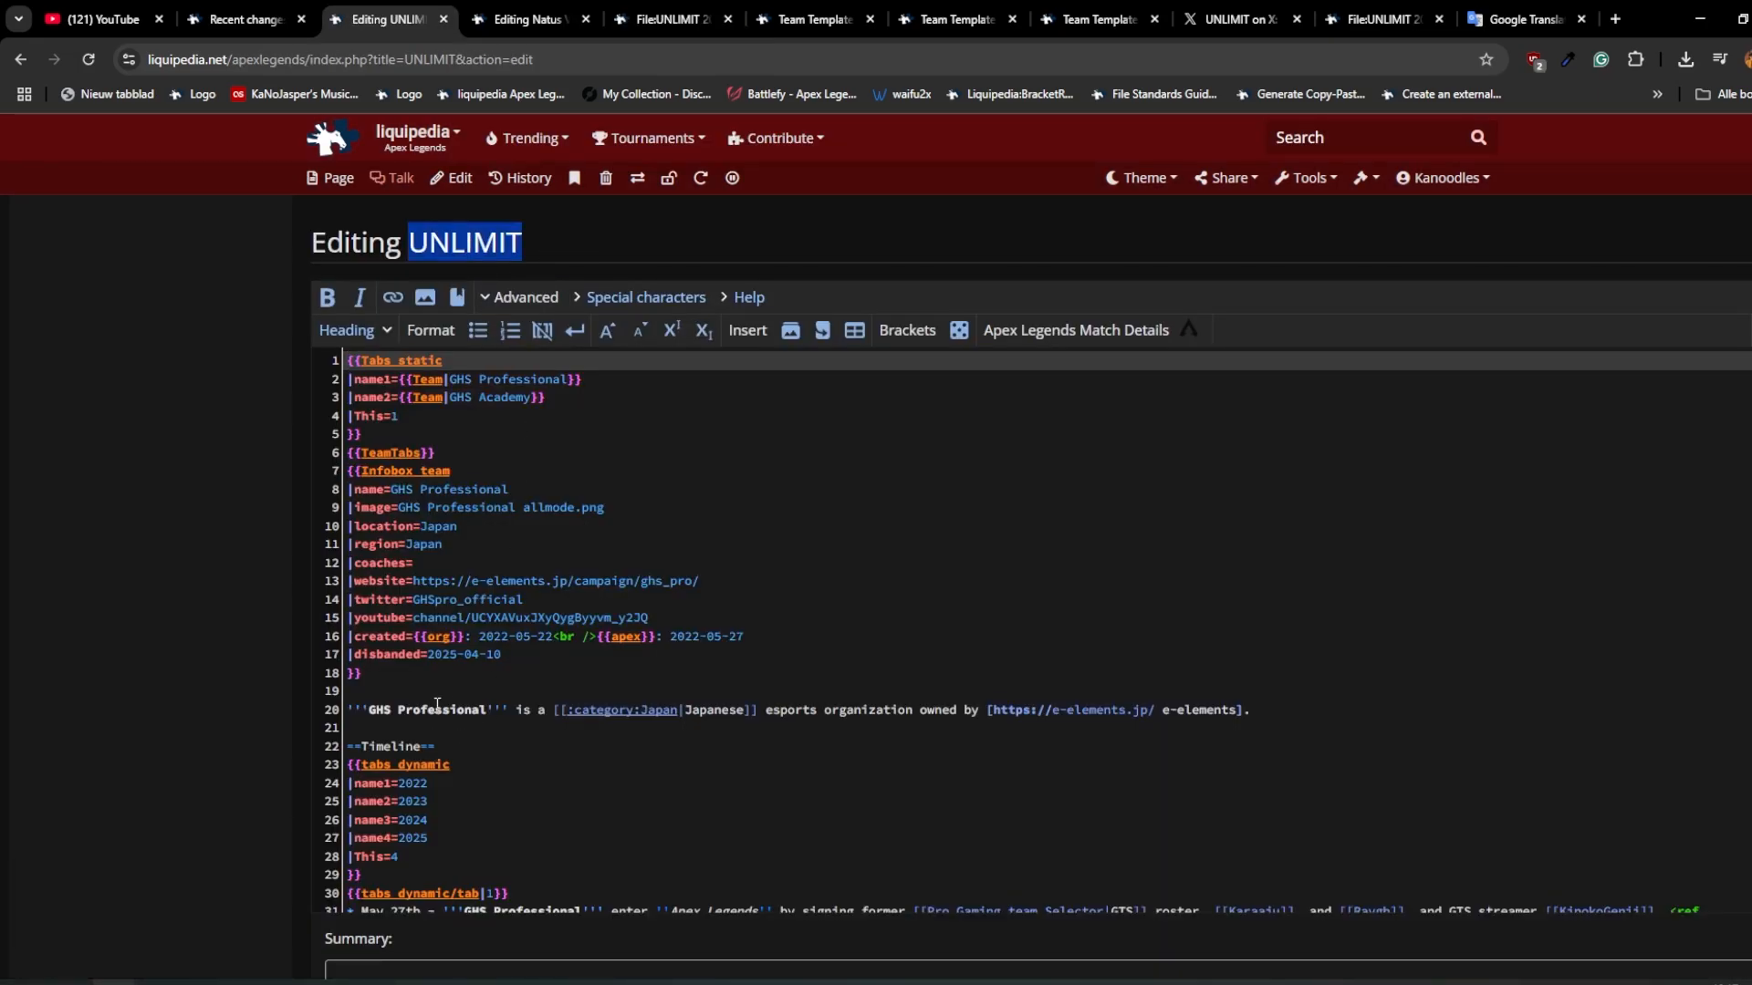
drag(435, 710, 371, 710)
key(ctrl+v)
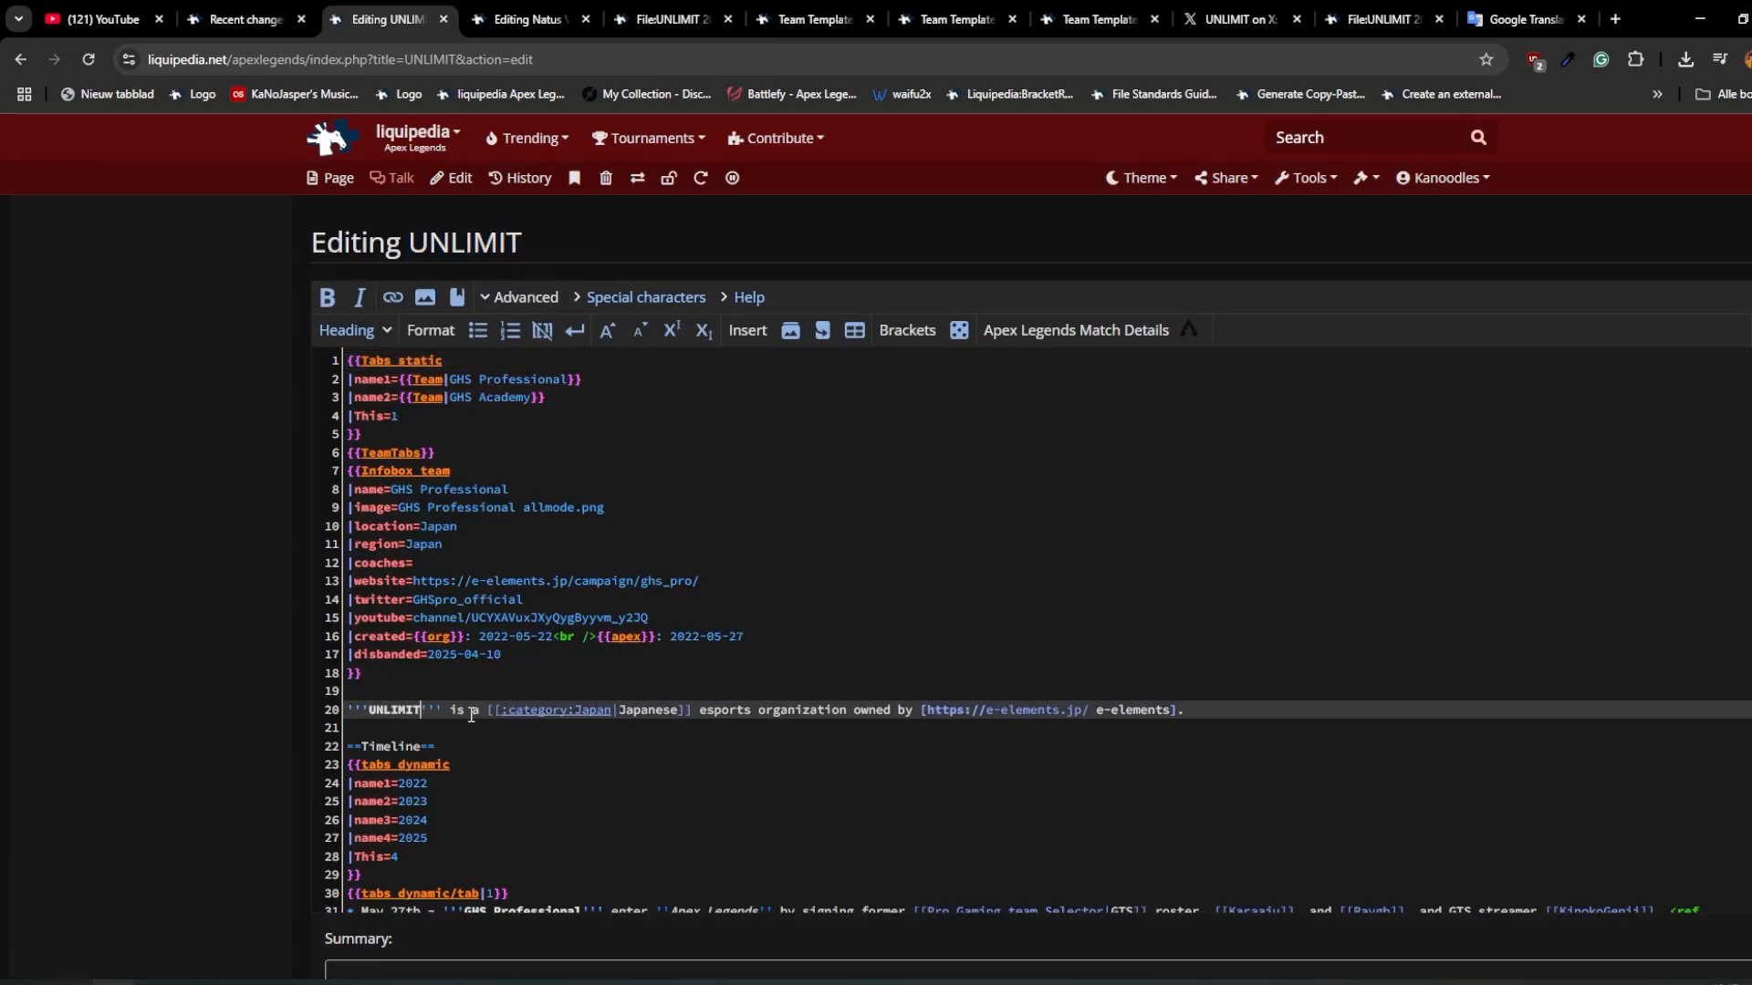
click(446, 710)
text((Formerly )
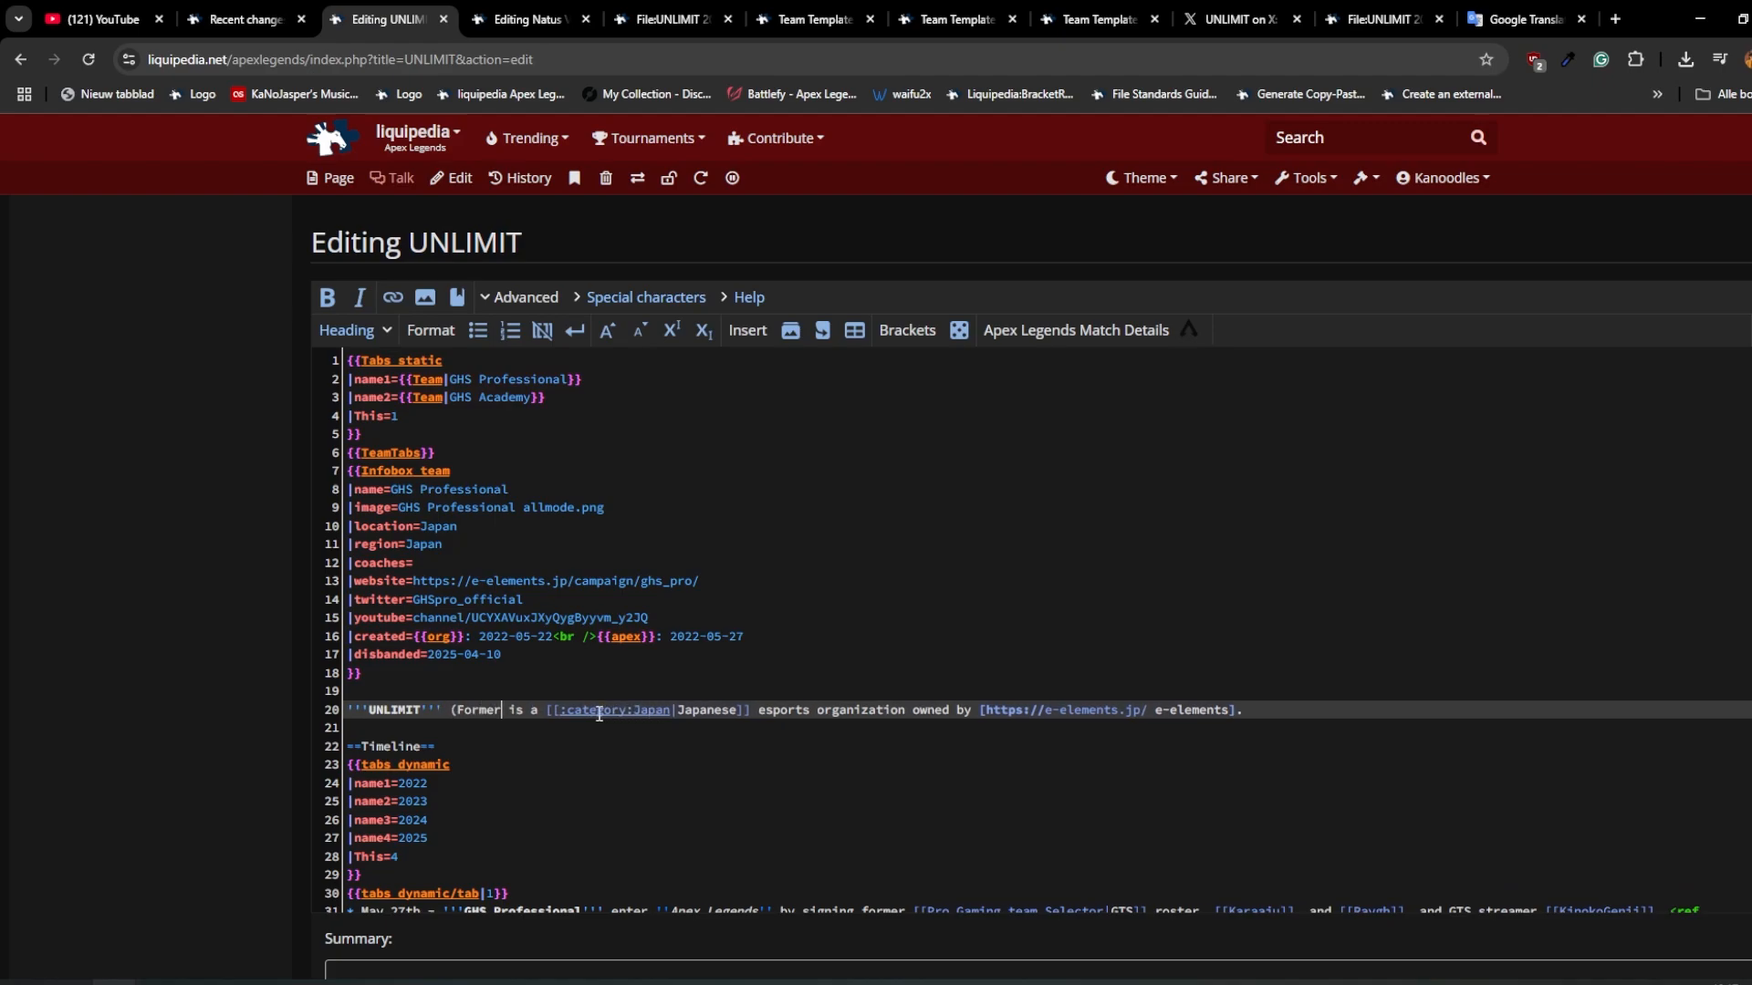
text(known as '''GHS)
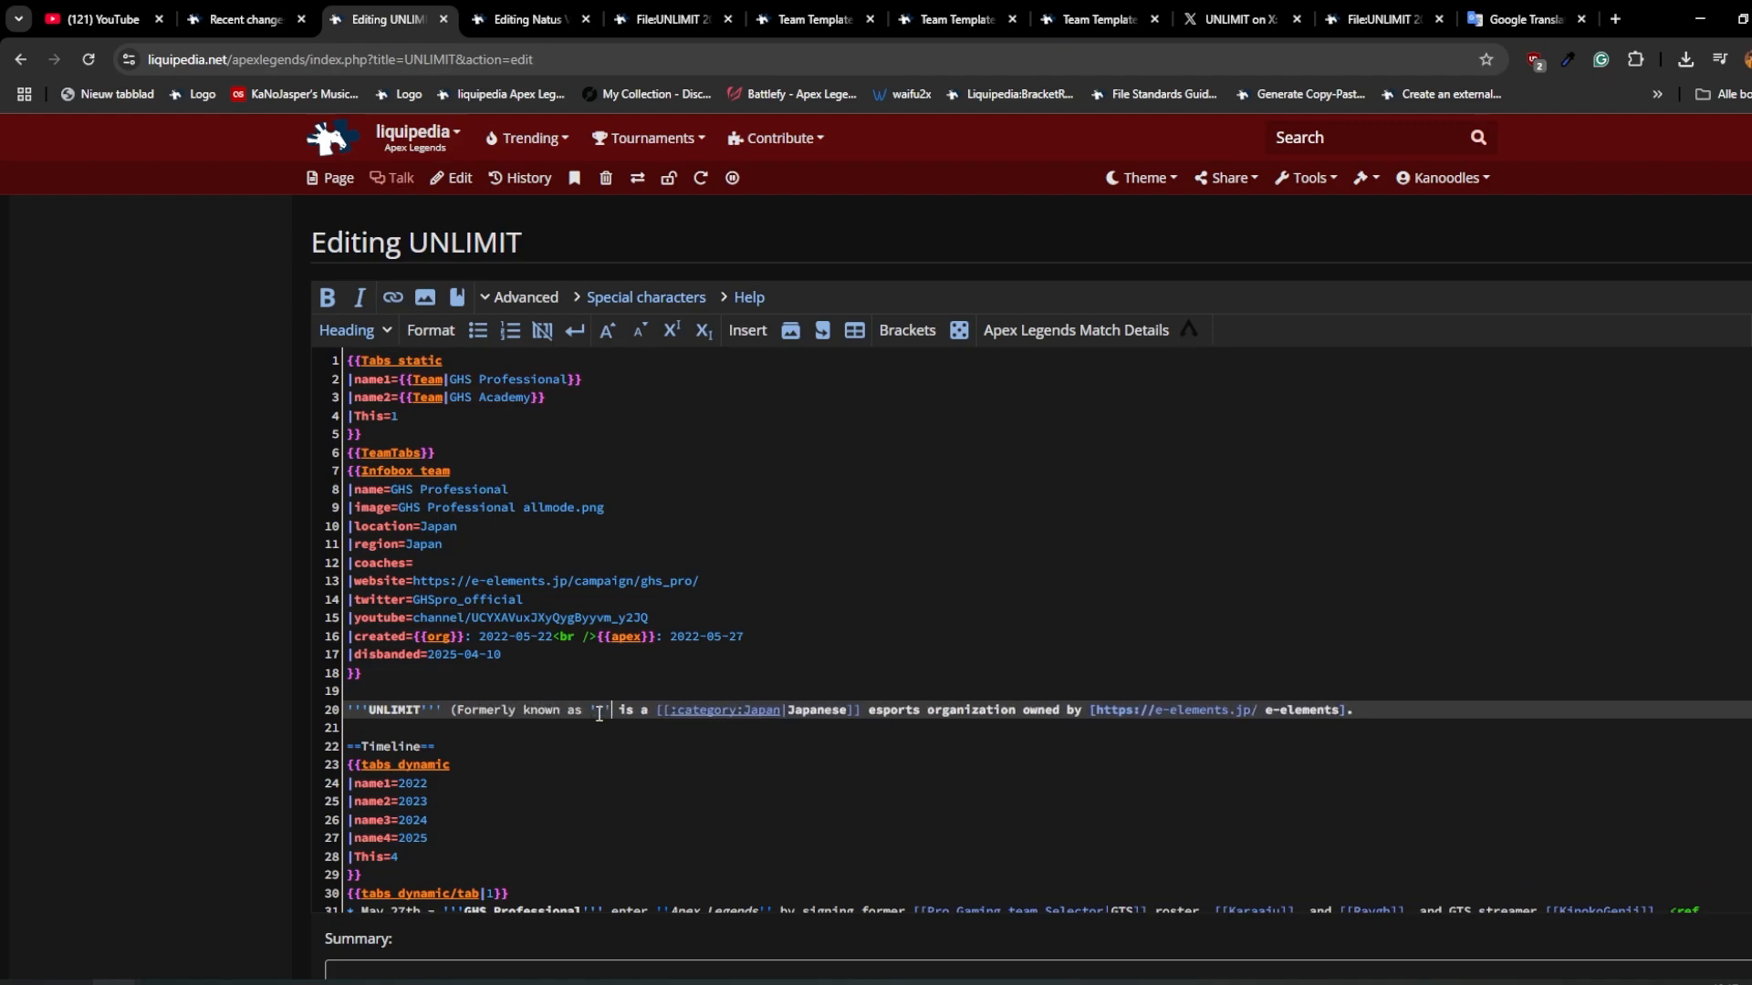
text( Professional''')
Step: Copy the logo's file name from its file page, set the infobox image to "UNLIMIT 2025 allmode.png", and update the infobox name to UNLIMIT
click(531, 20)
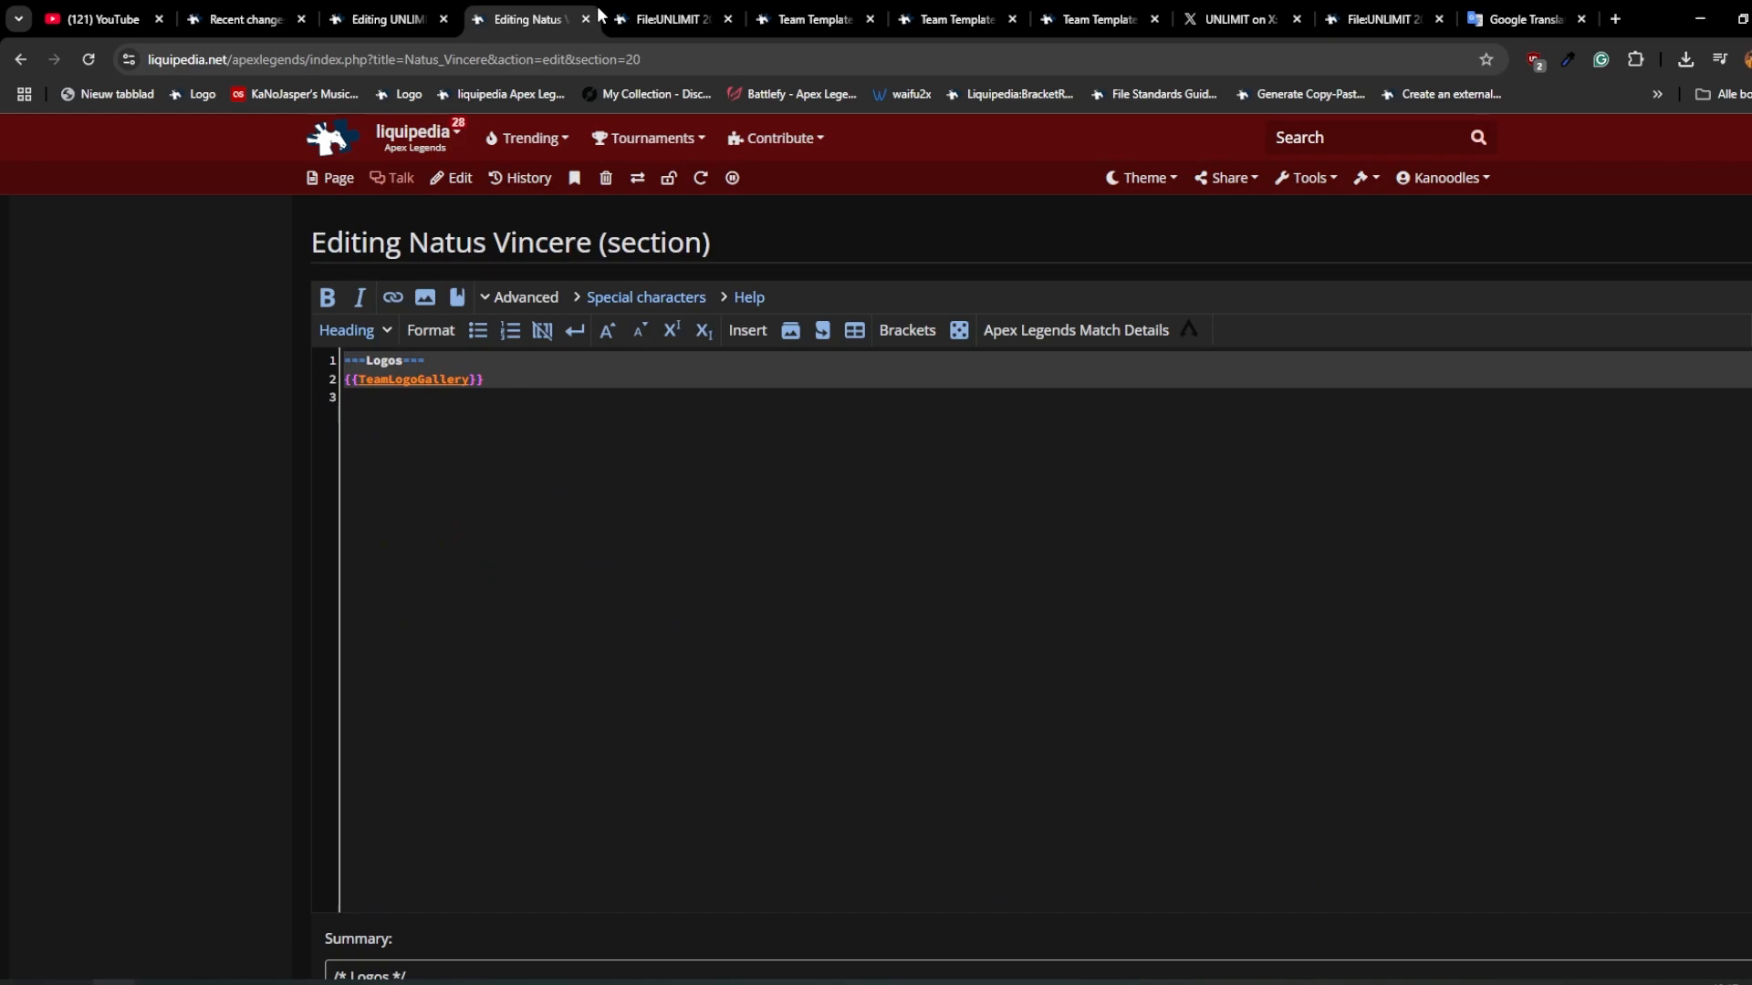
click(662, 19)
drag(727, 245, 365, 245)
click(388, 20)
drag(390, 490, 593, 494)
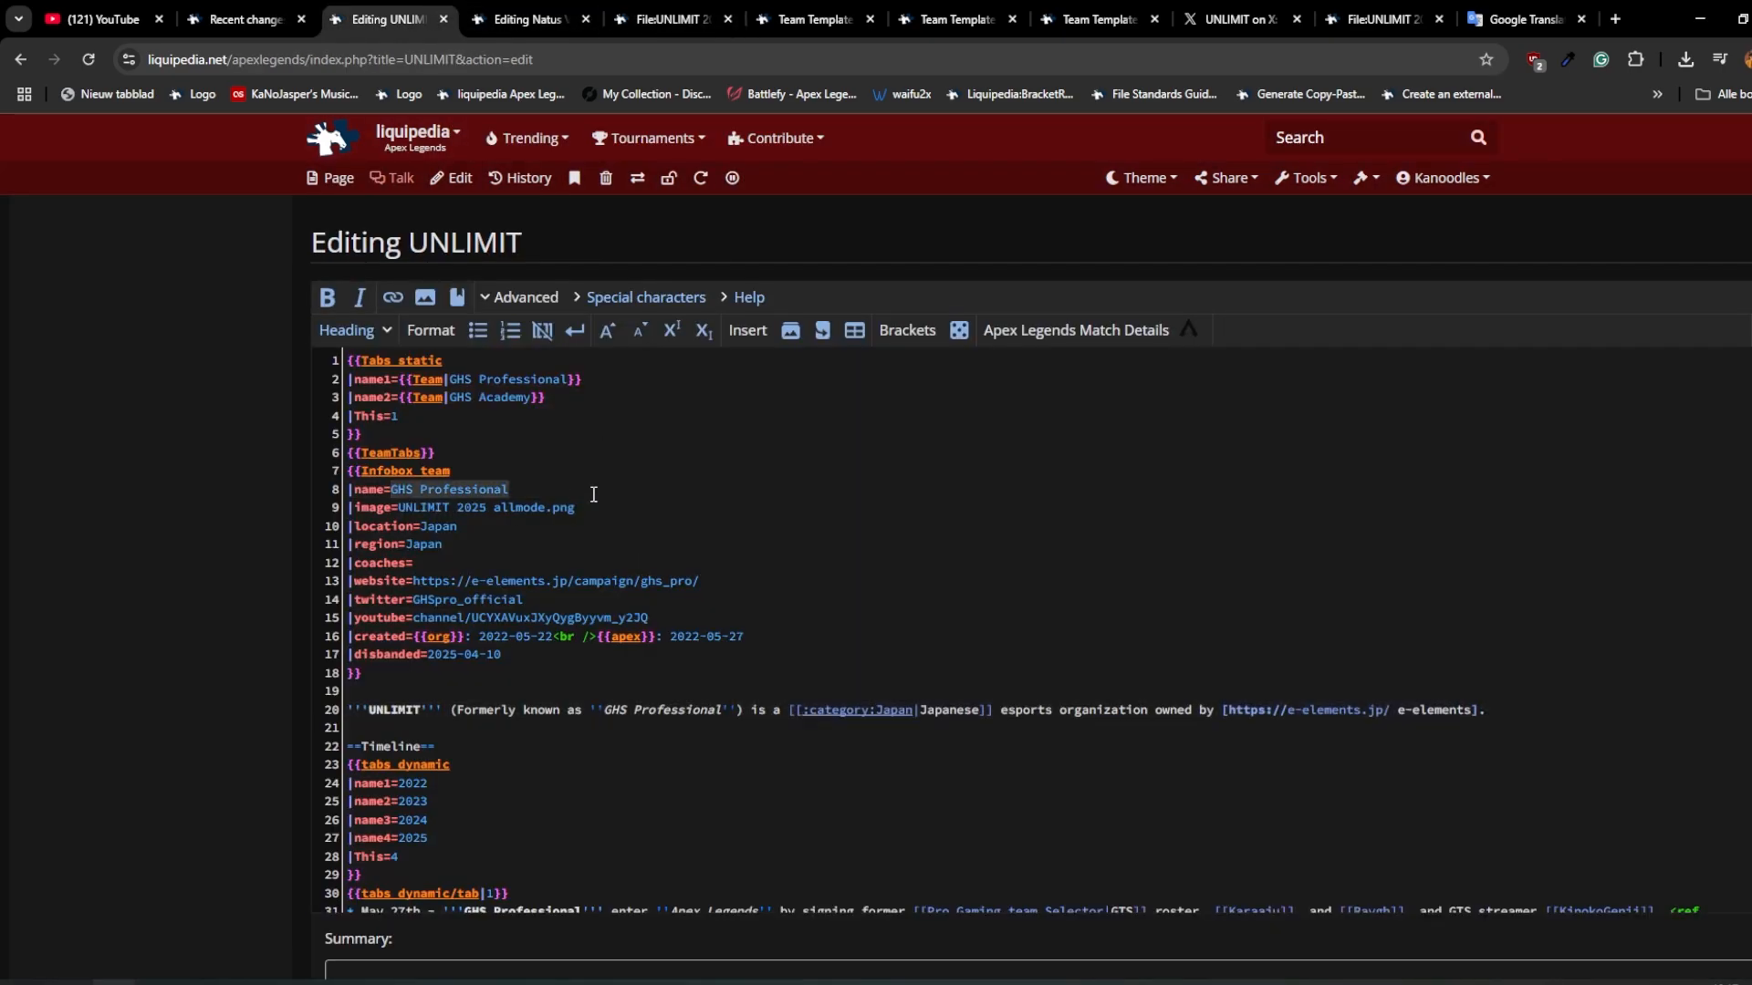
Step: Check the timeline entries through April 10th, 2025 in the UNLIMIT page source and save the page
scroll(556, 695, down, 15)
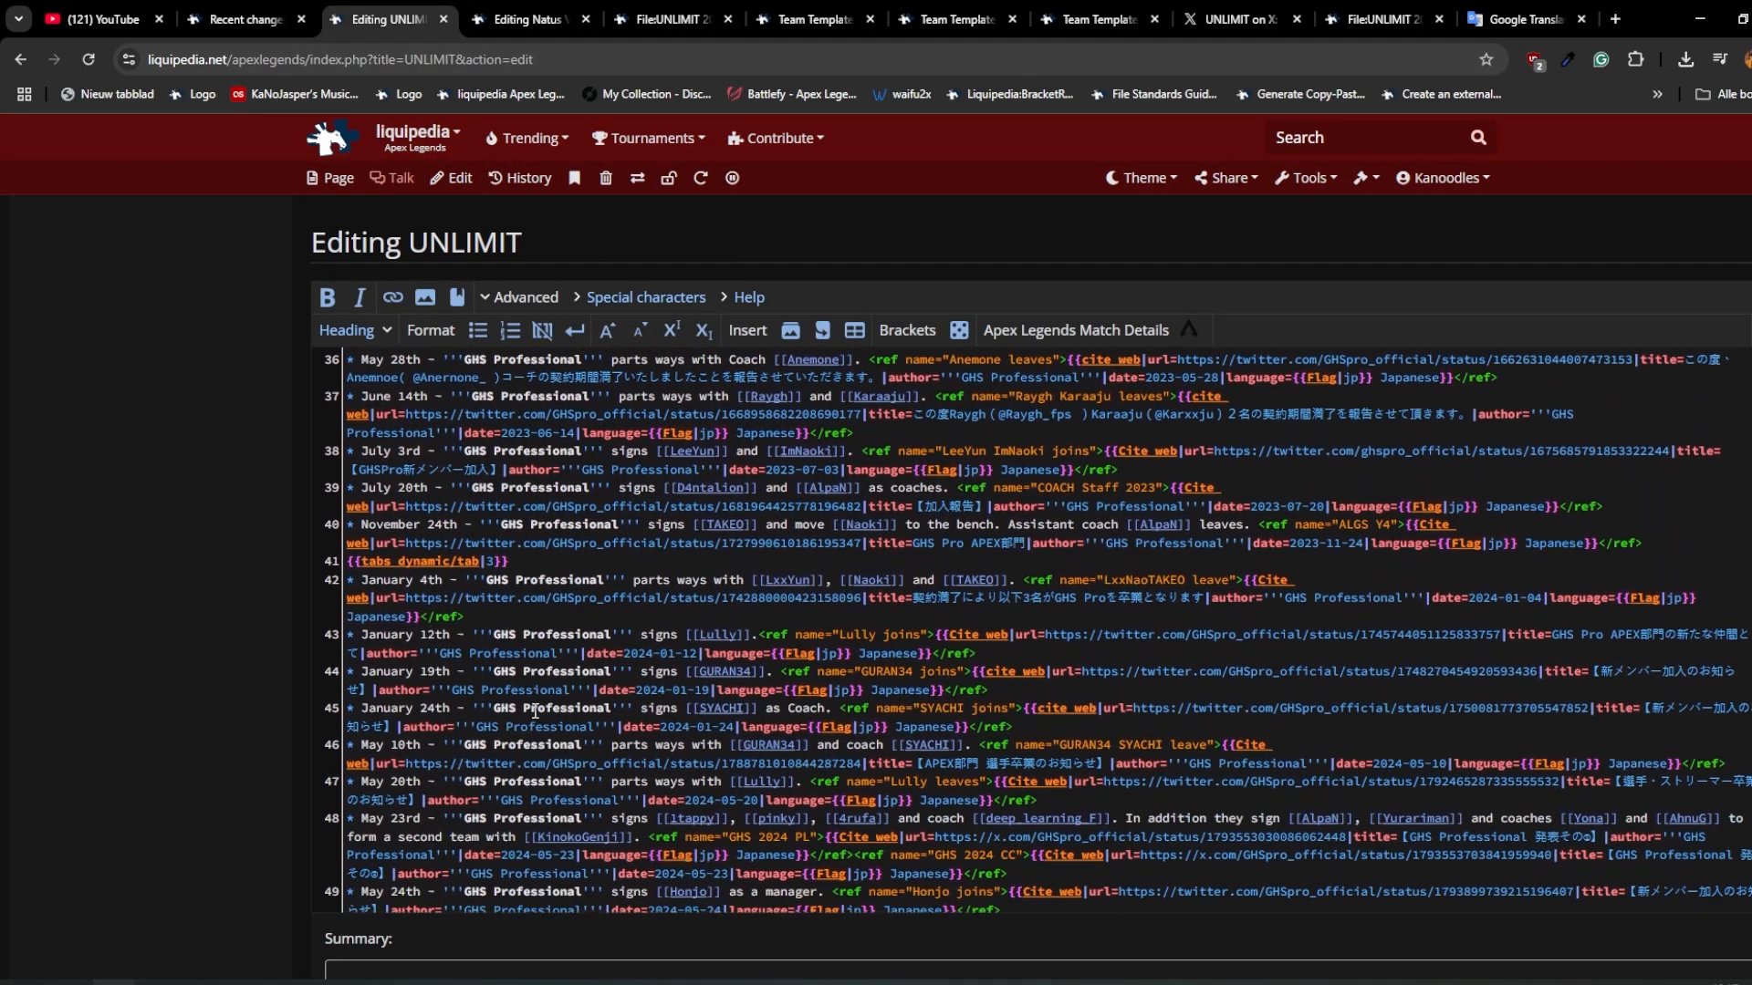
click(504, 730)
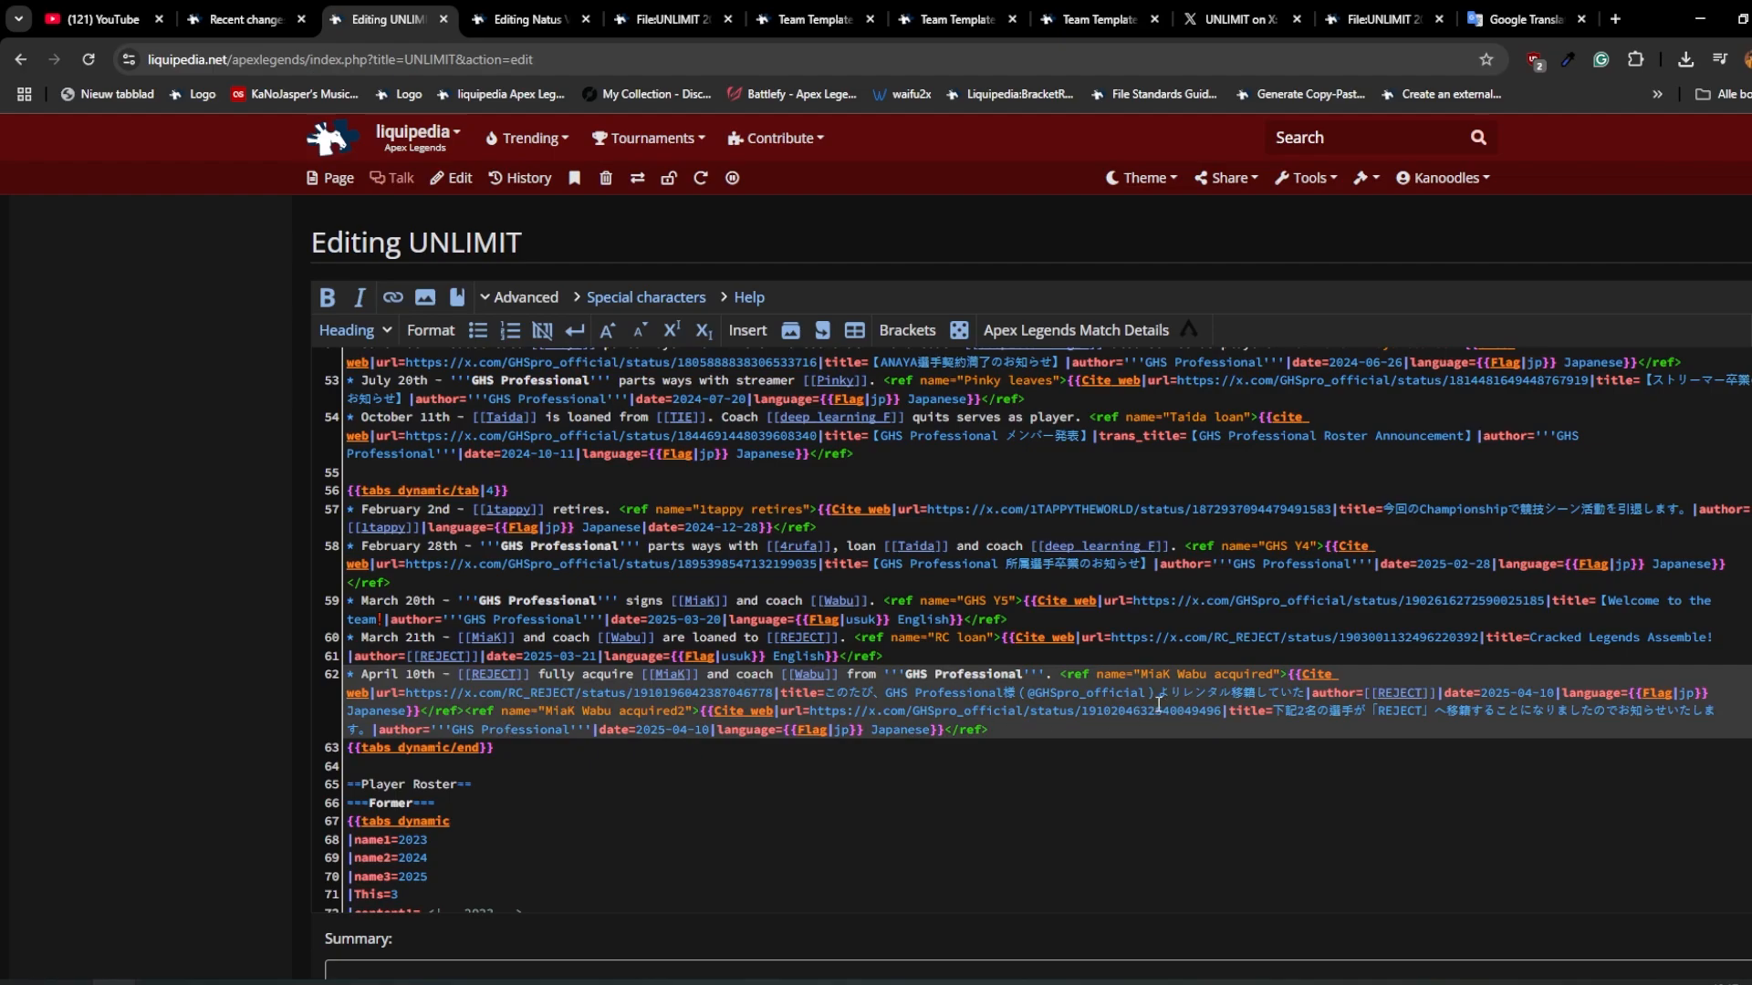
scroll(1159, 705, down, 3)
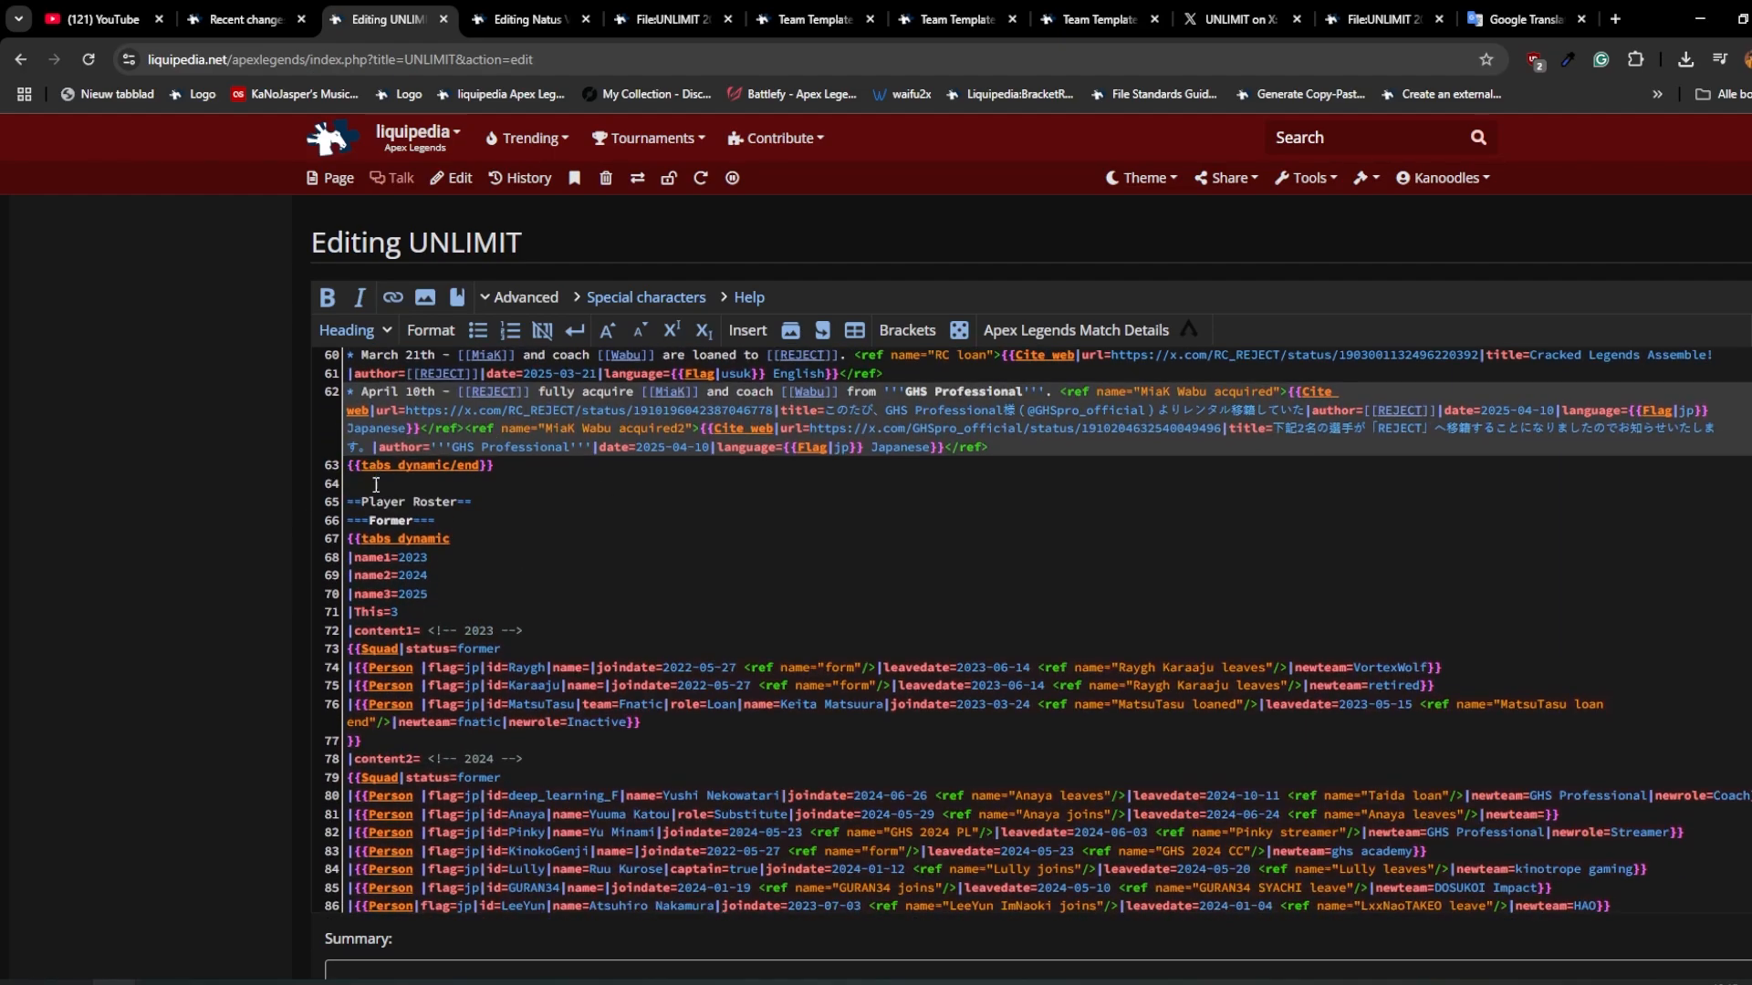
scroll(376, 484, down, 5)
click(391, 828)
scroll(527, 422, up, 5)
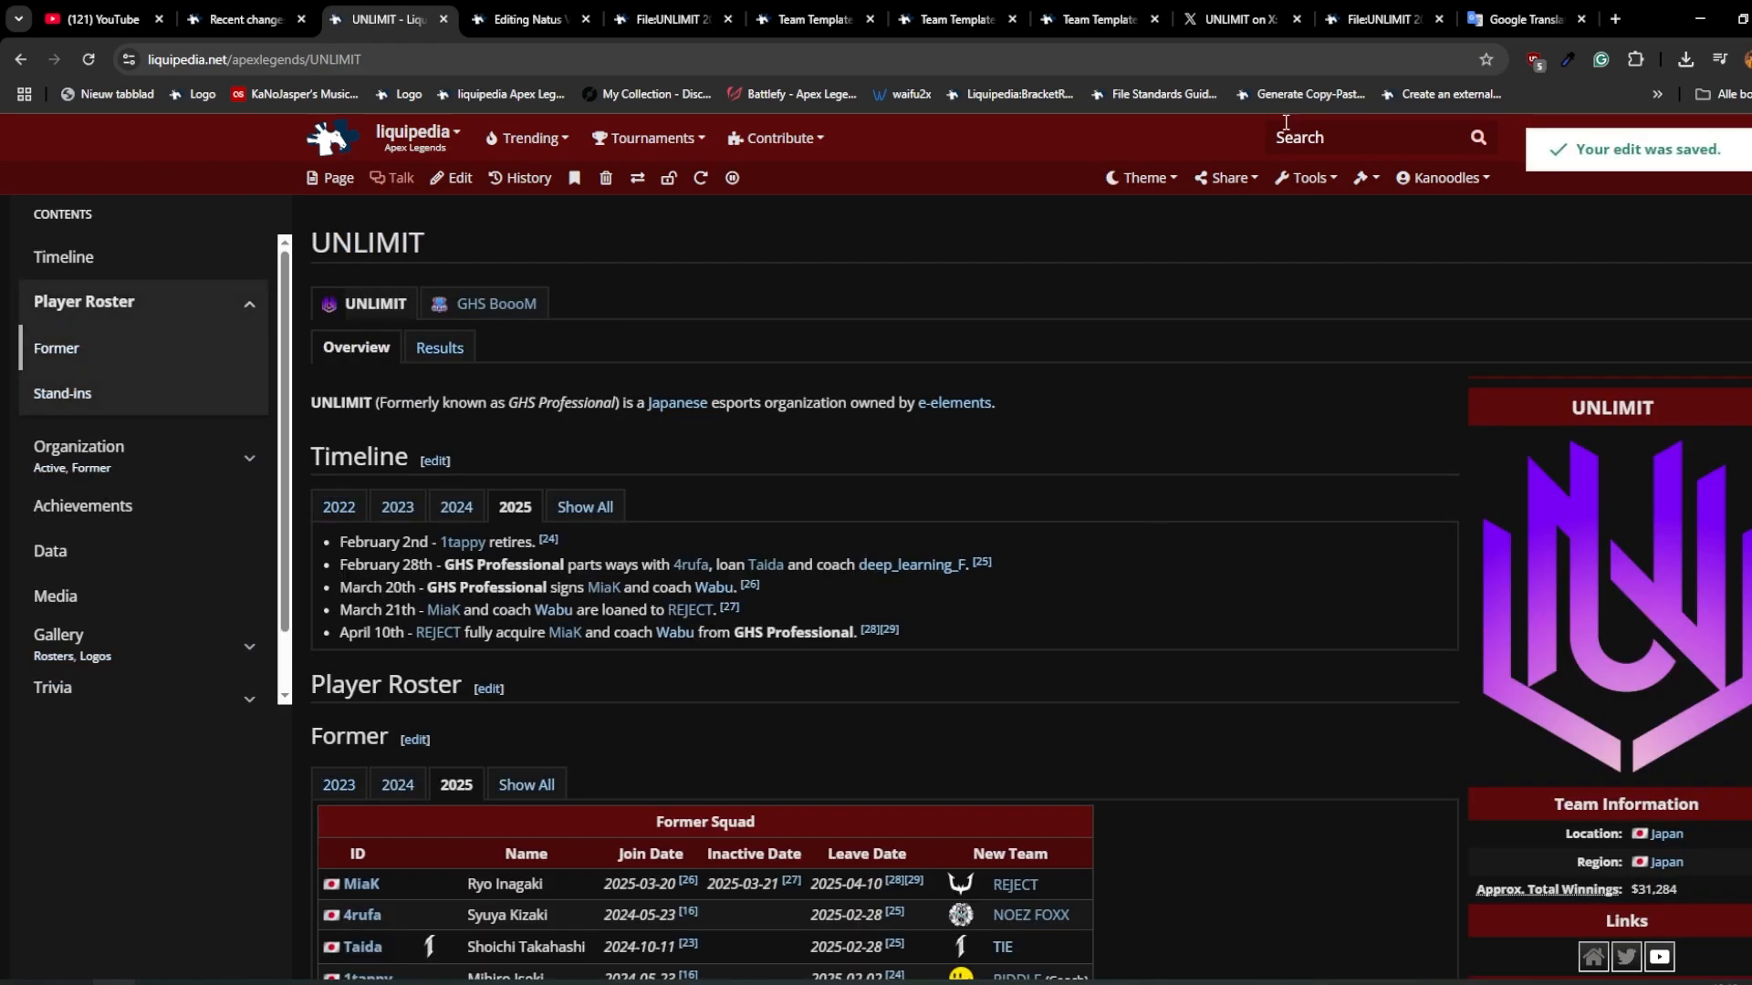
Step: Open the Mass Purge Pages tool and enable its Linking To condition
click(1295, 194)
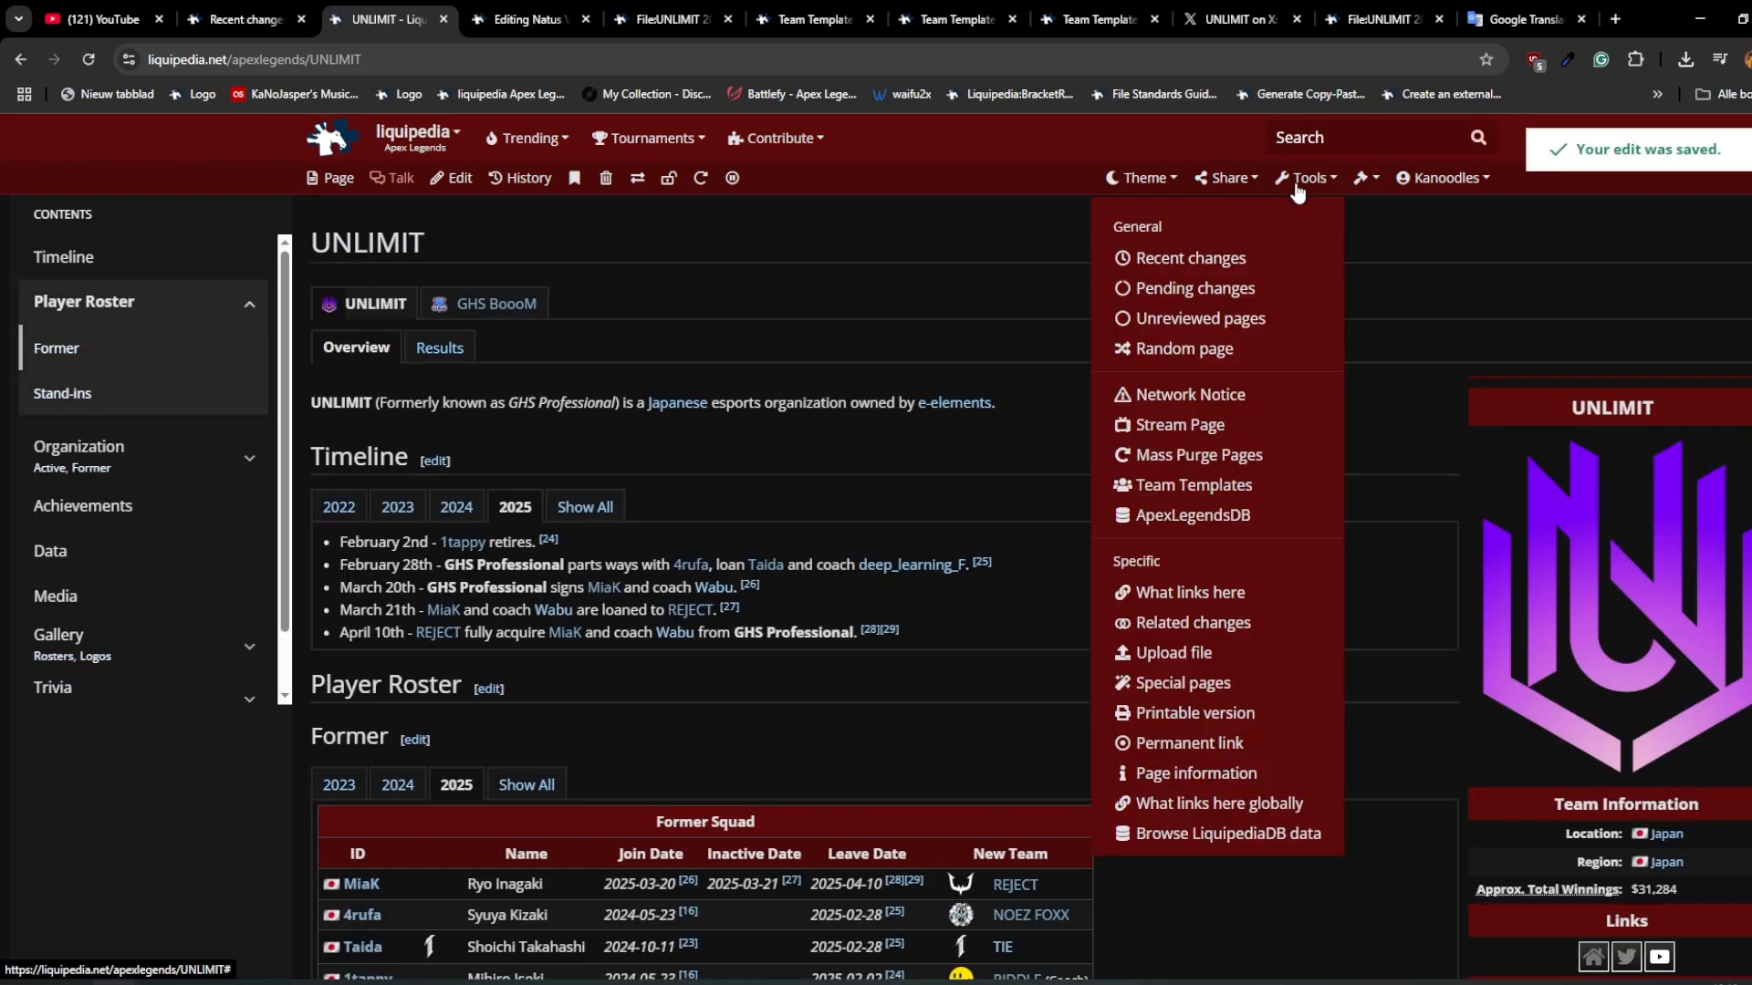
click(1201, 453)
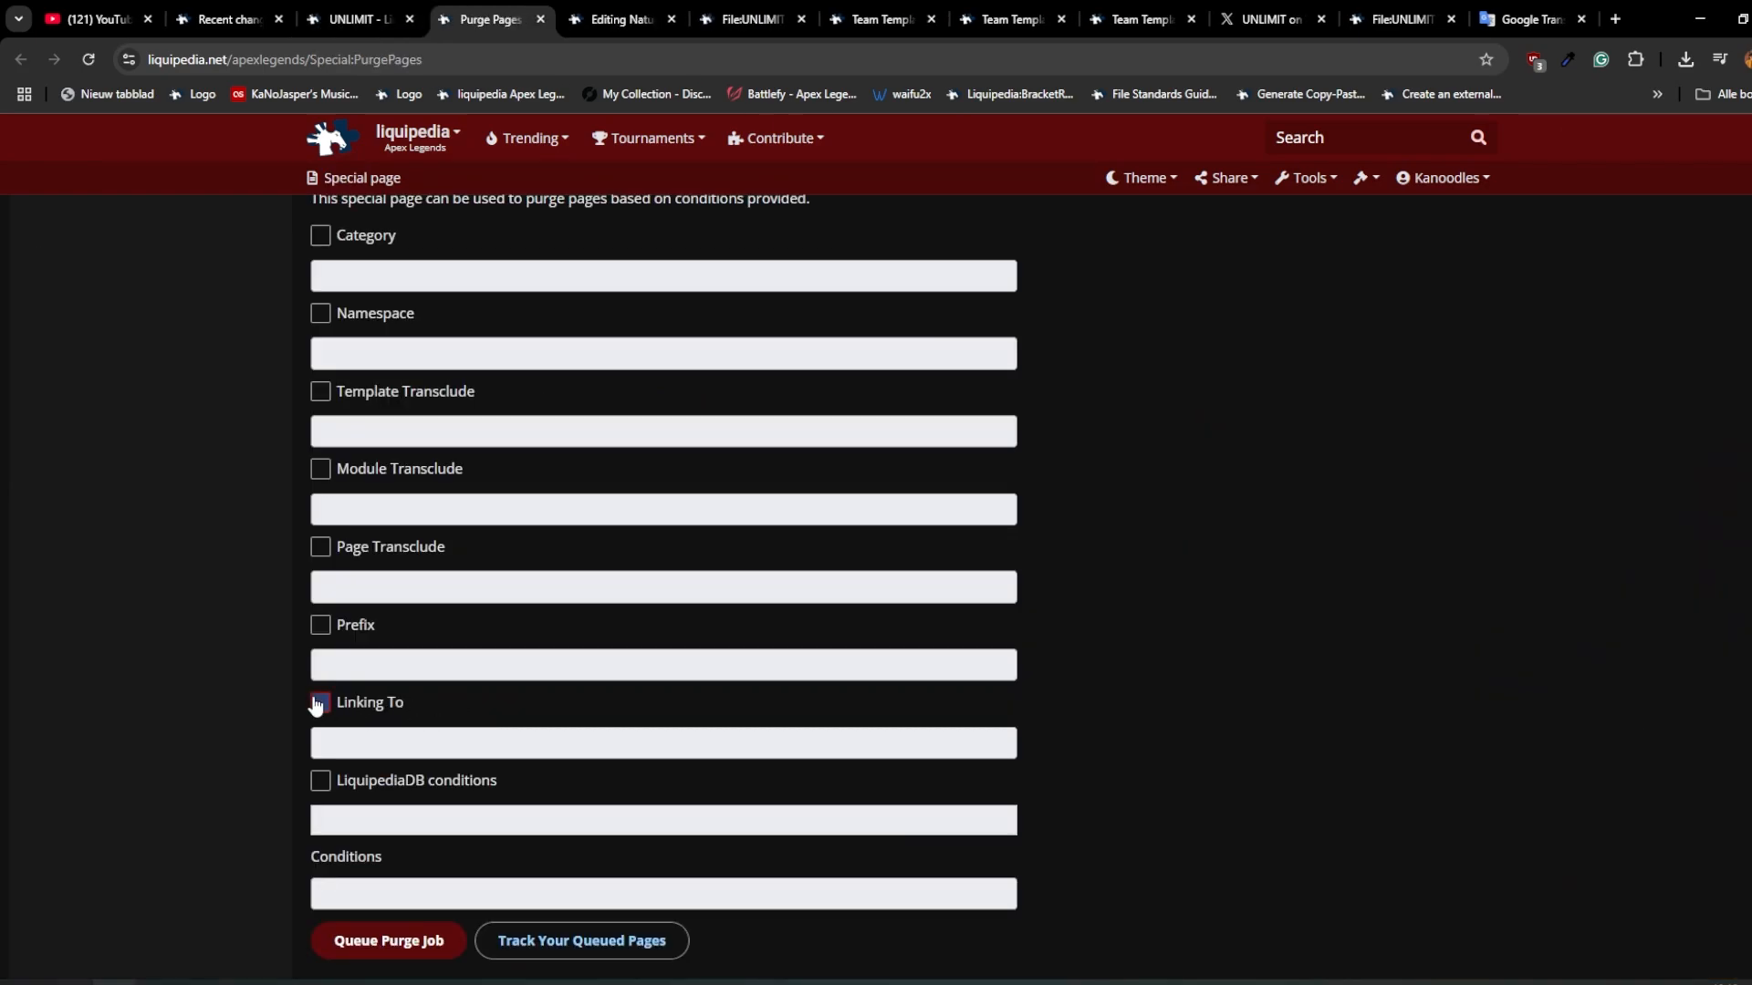
click(319, 703)
Step: Set the Linking To condition to "GHS Professional", copying the name from the UNLIMIT page's logo caption, and queue the purge job
click(326, 743)
text(GHS Pr)
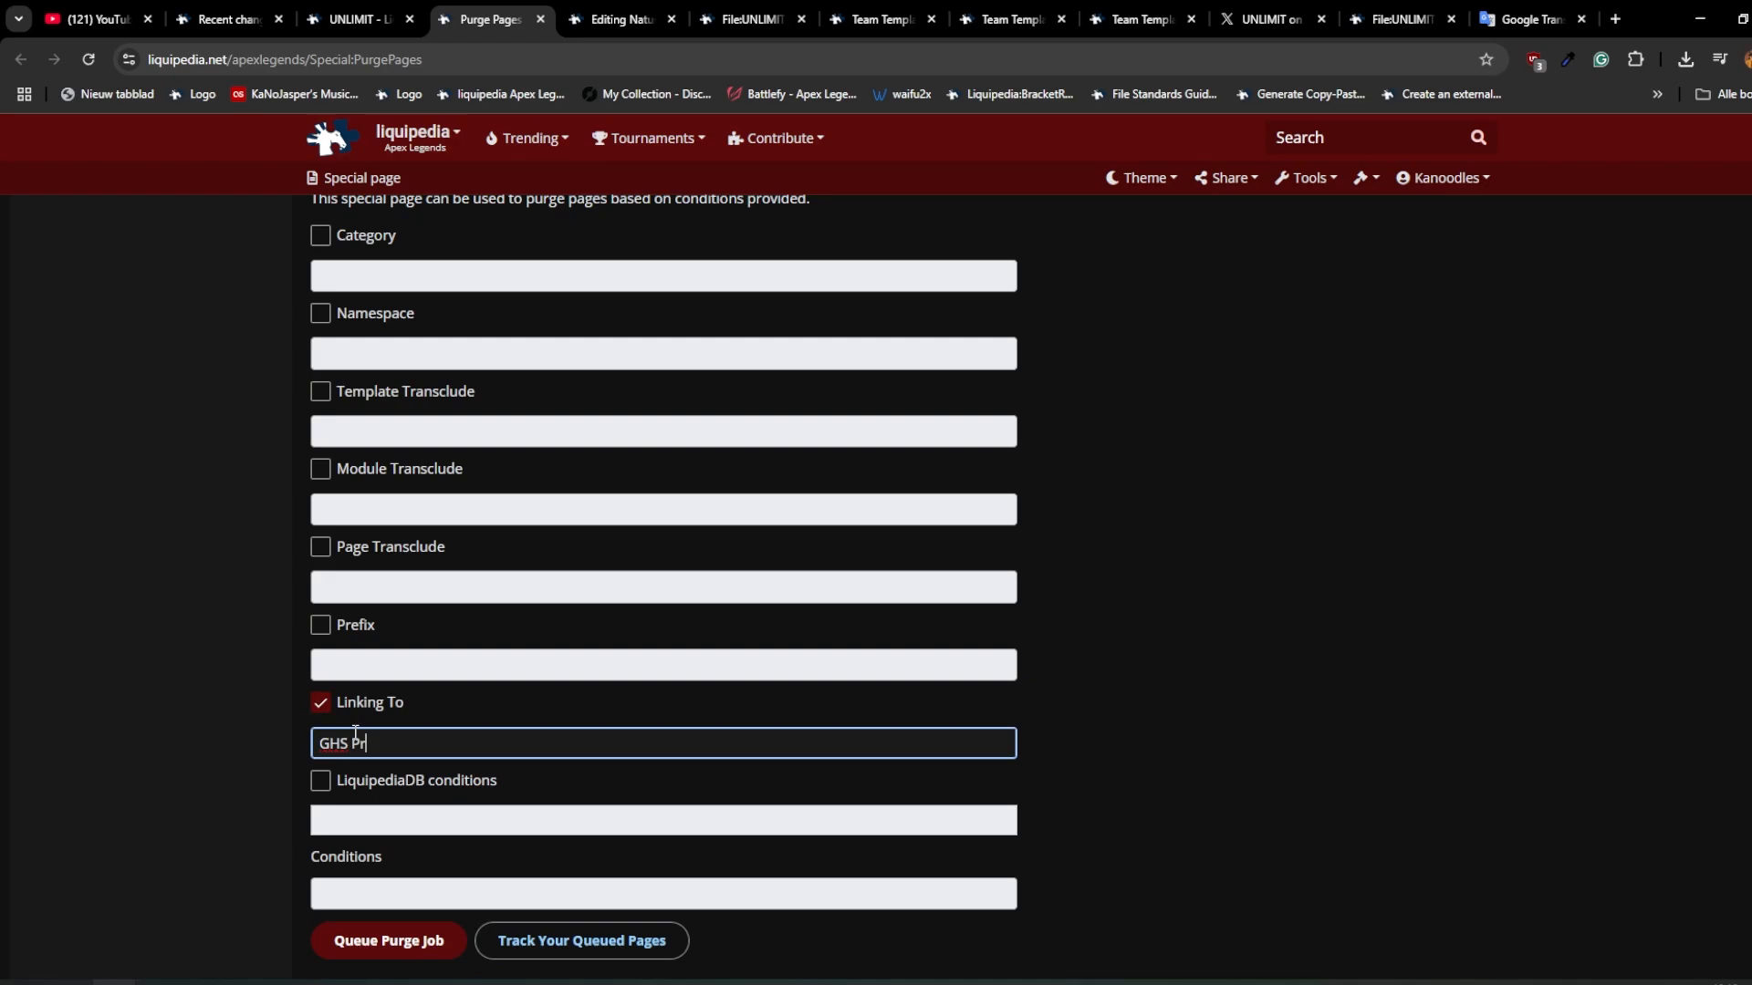
click(354, 20)
scroll(742, 596, down, 13)
click(934, 655)
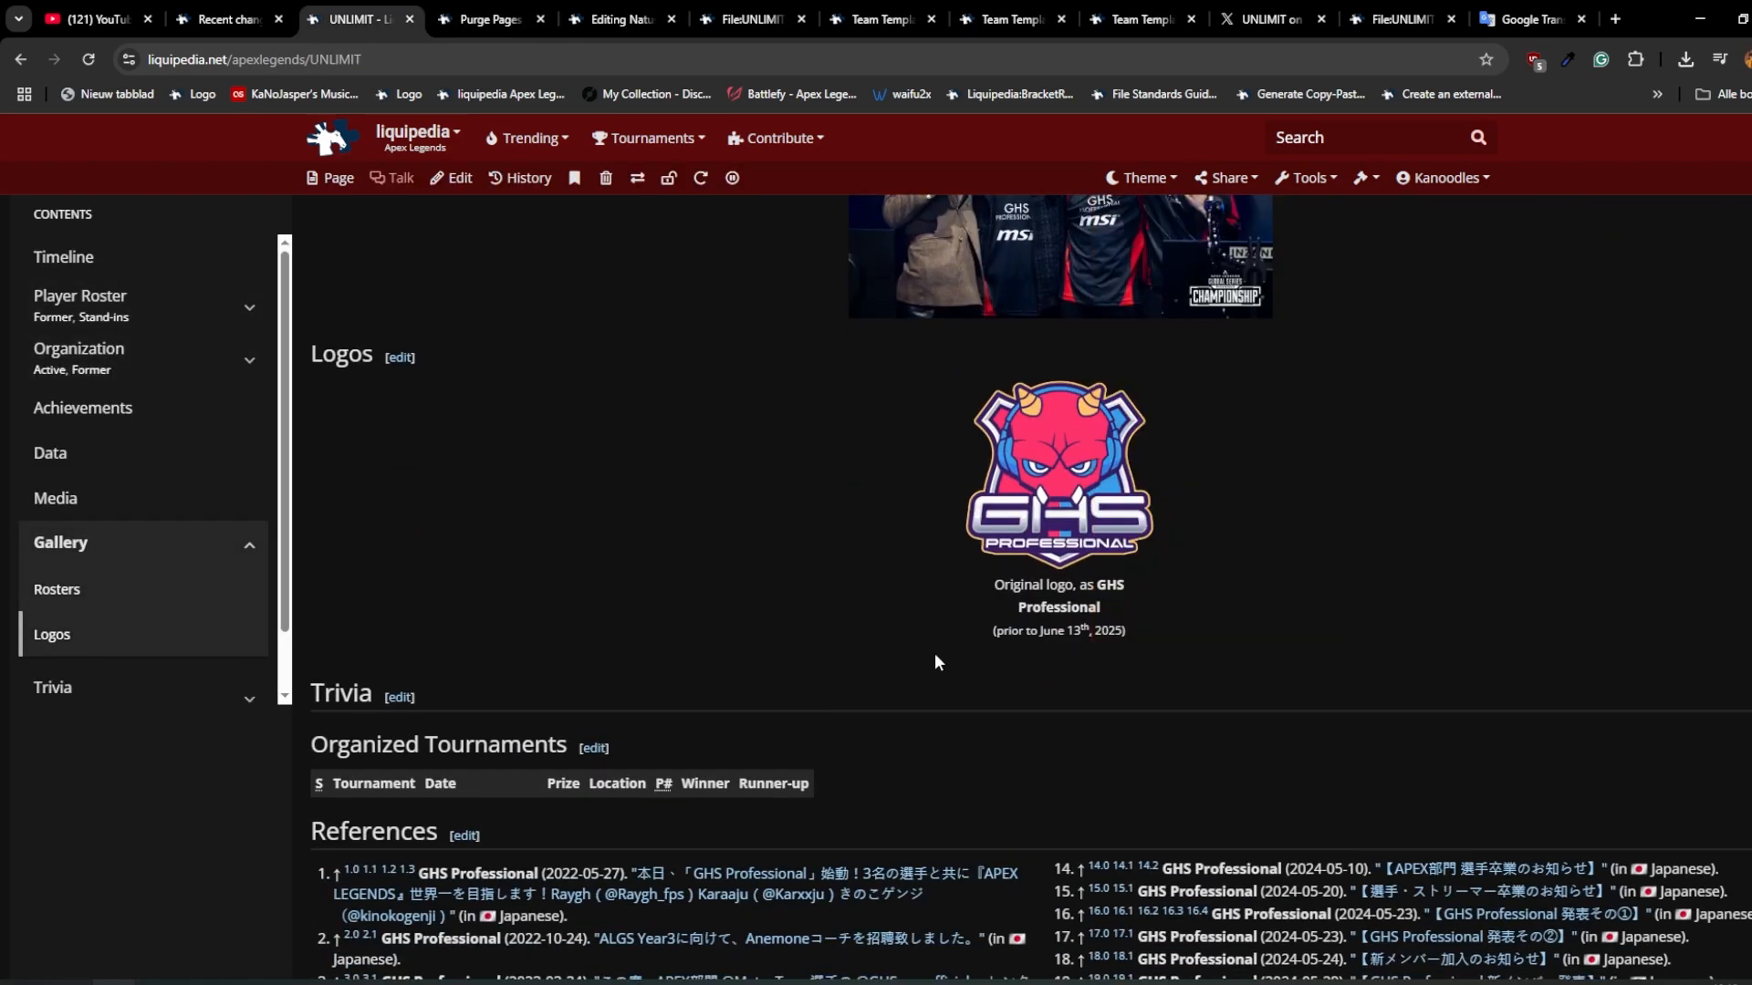
double_click(1059, 604)
key(ctrl+c)
click(484, 17)
key(ctrl+v)
click(398, 949)
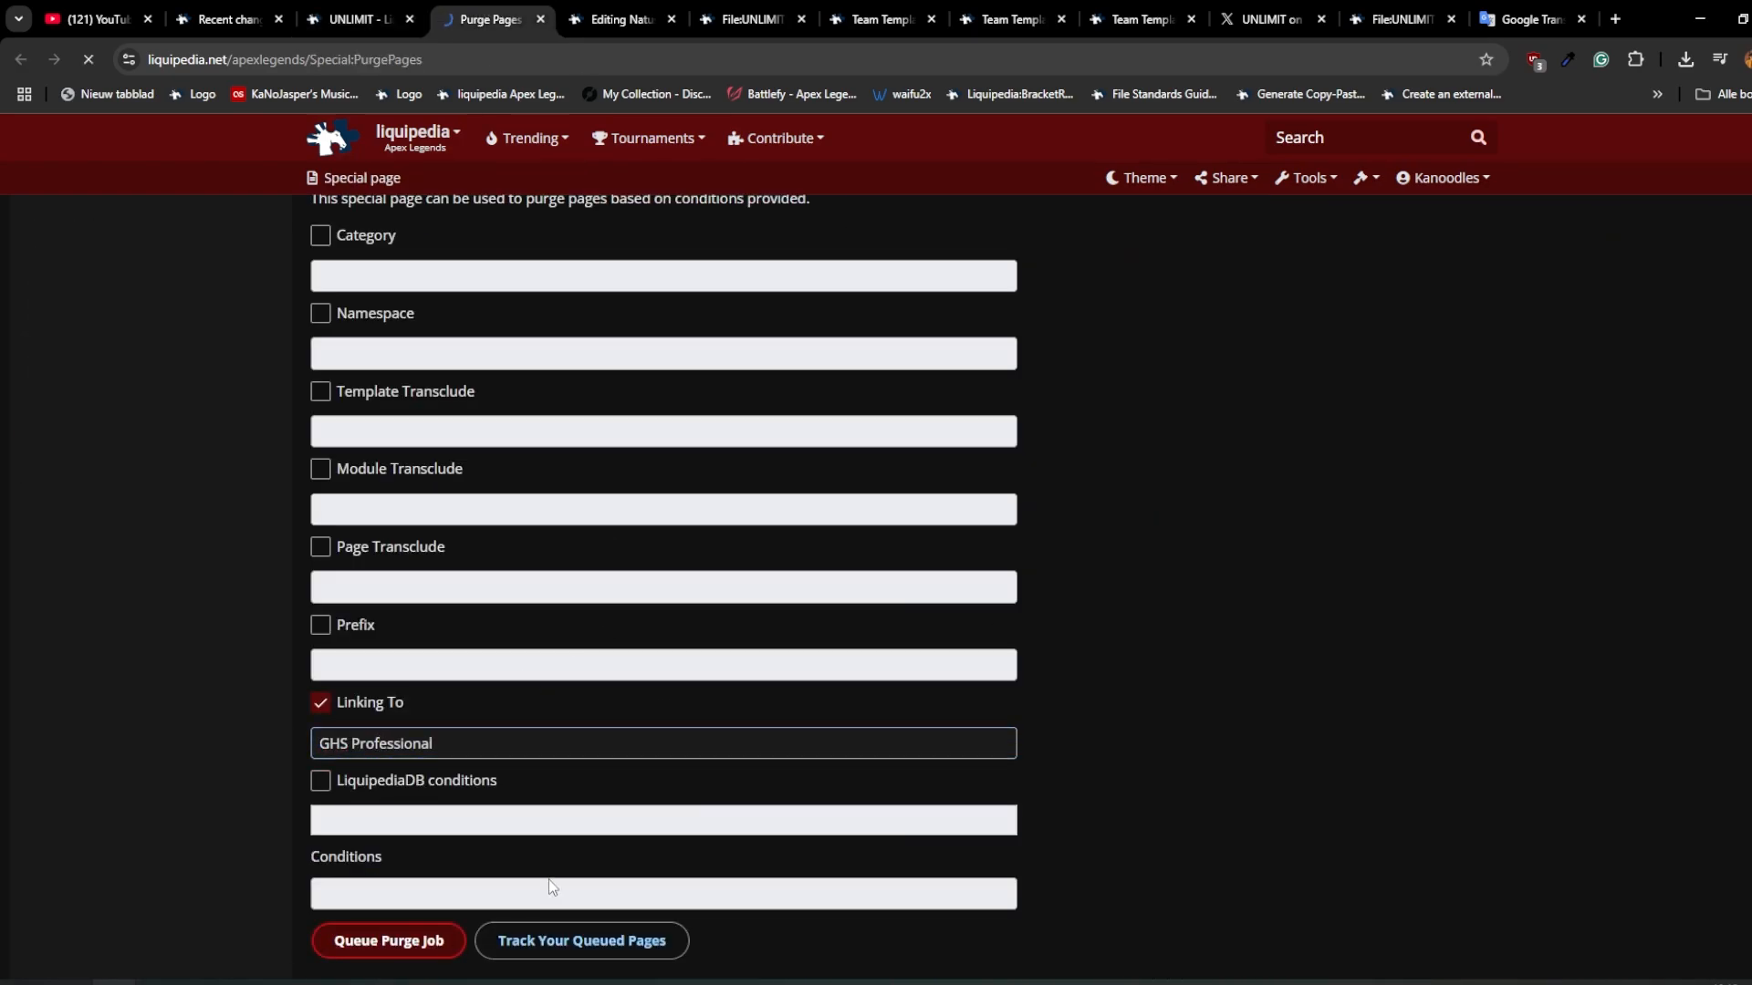
Step: Open the tracking list of queued pages and review which pages are queued for purging
scroll(561, 846, down, 4)
click(672, 714)
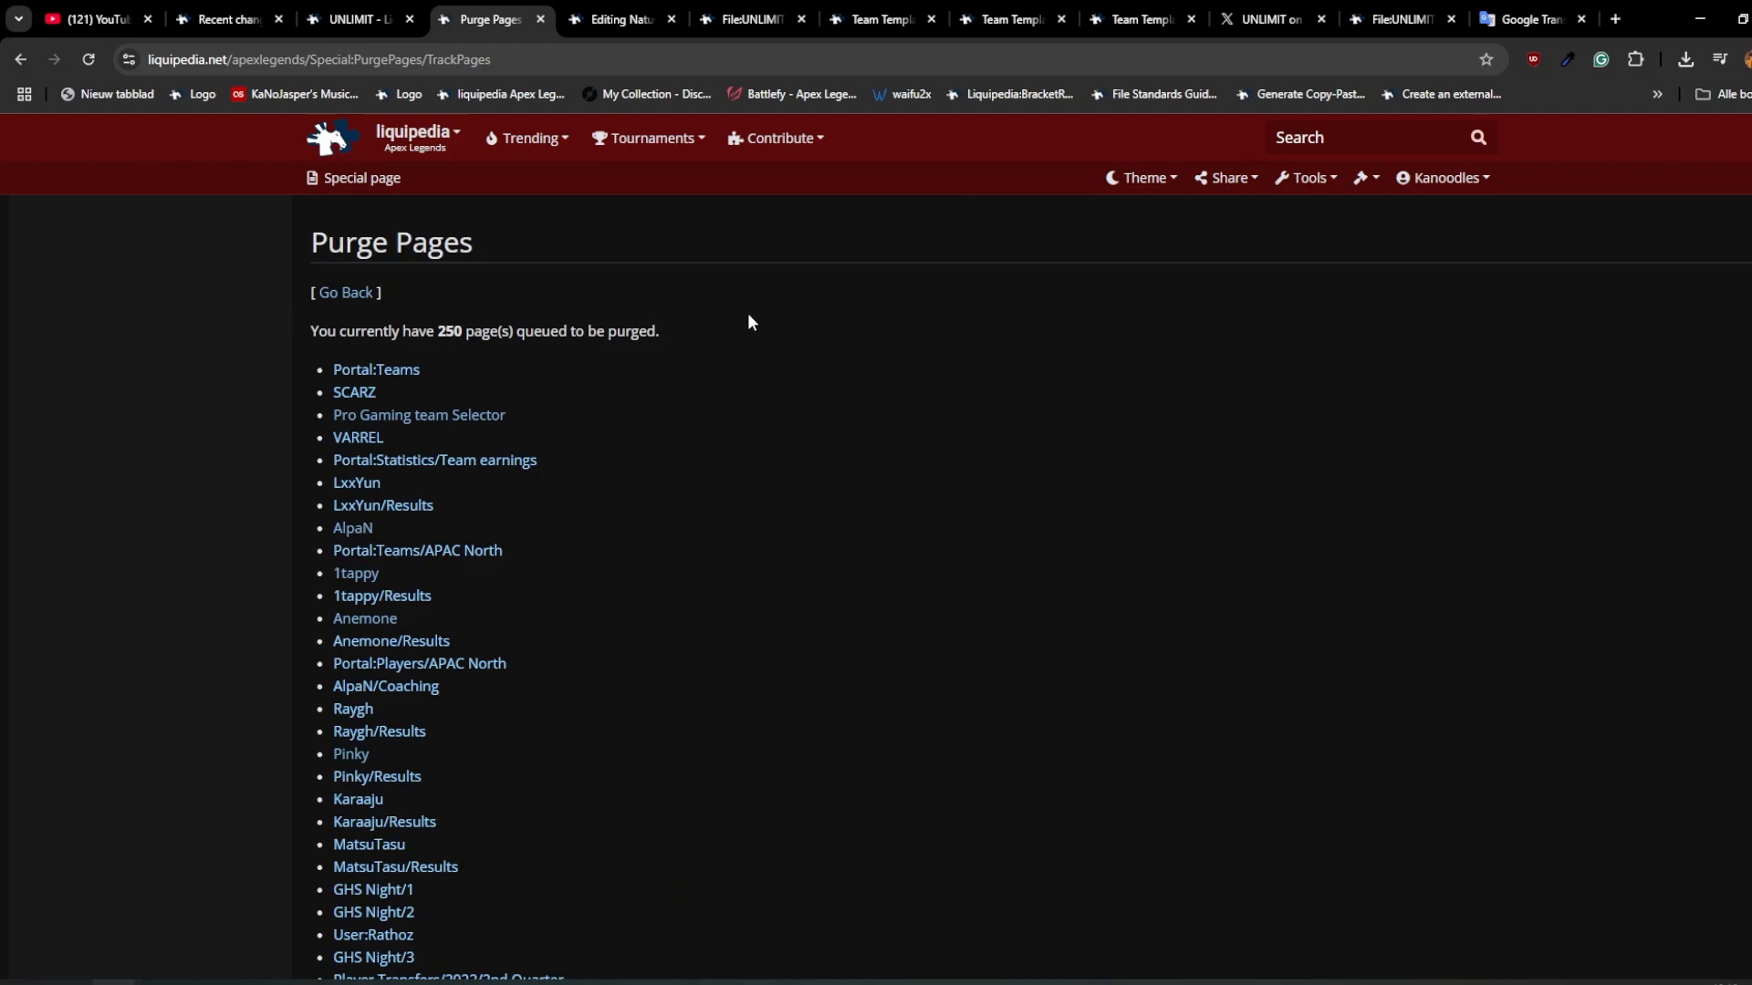
scroll(748, 322, down, 15)
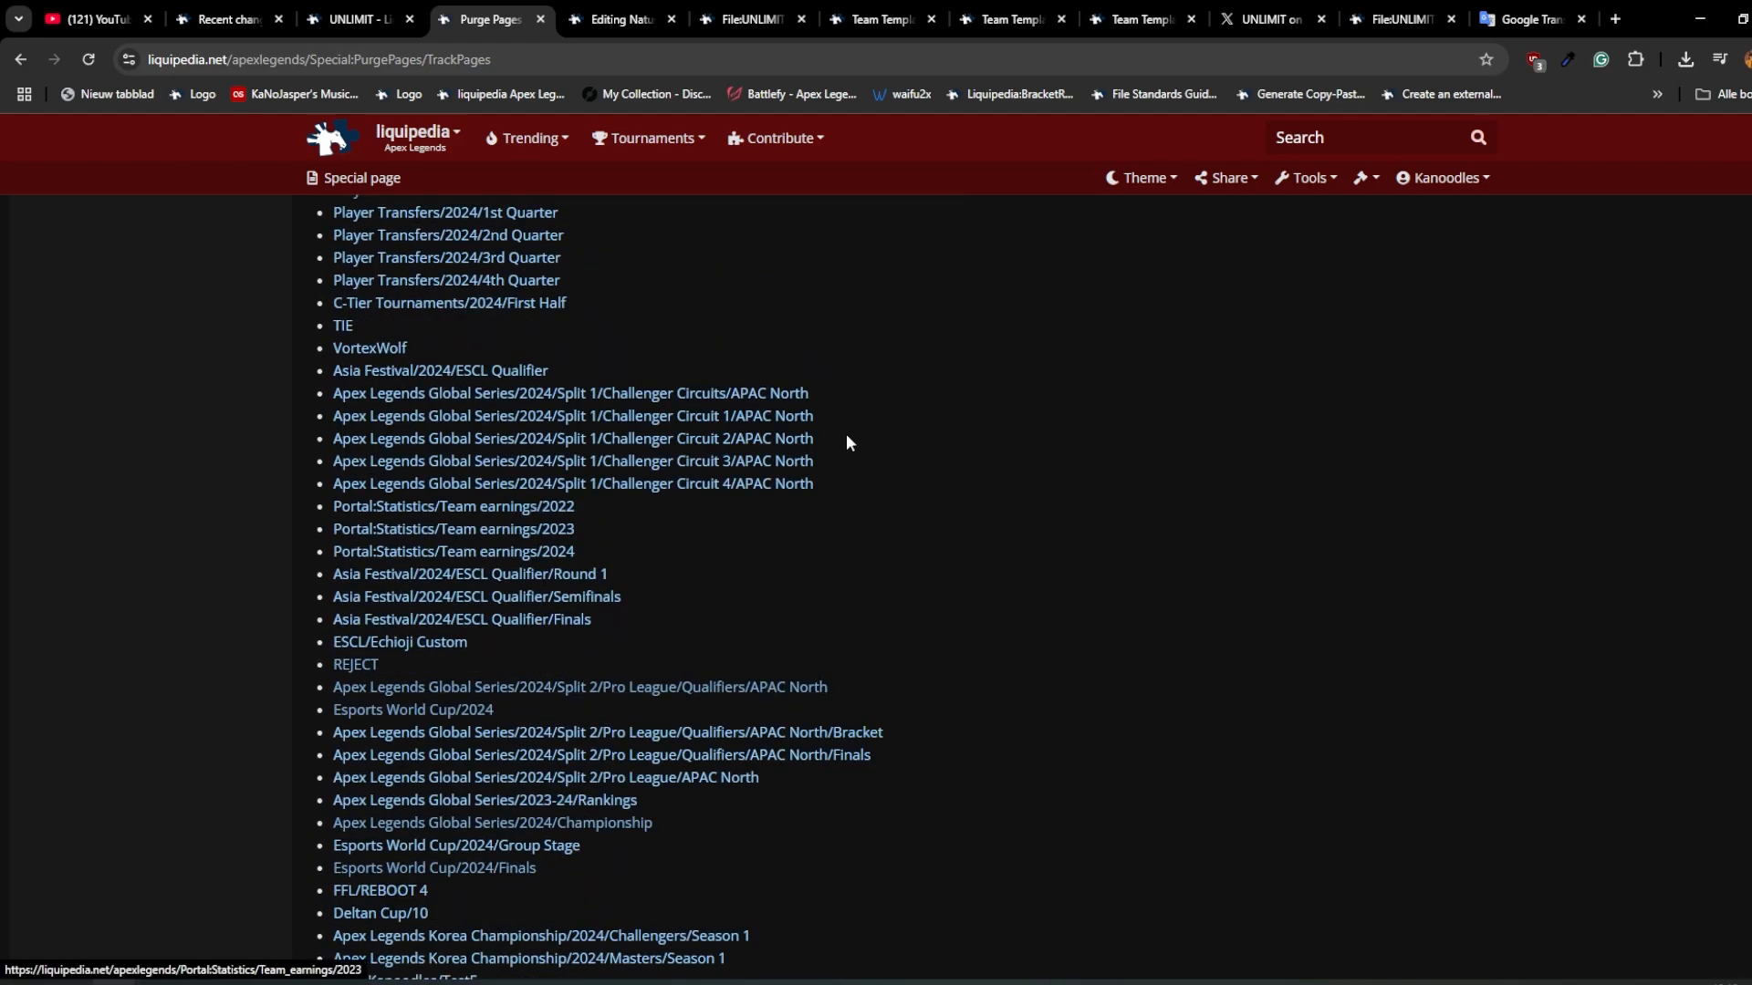
scroll(839, 443, down, 5)
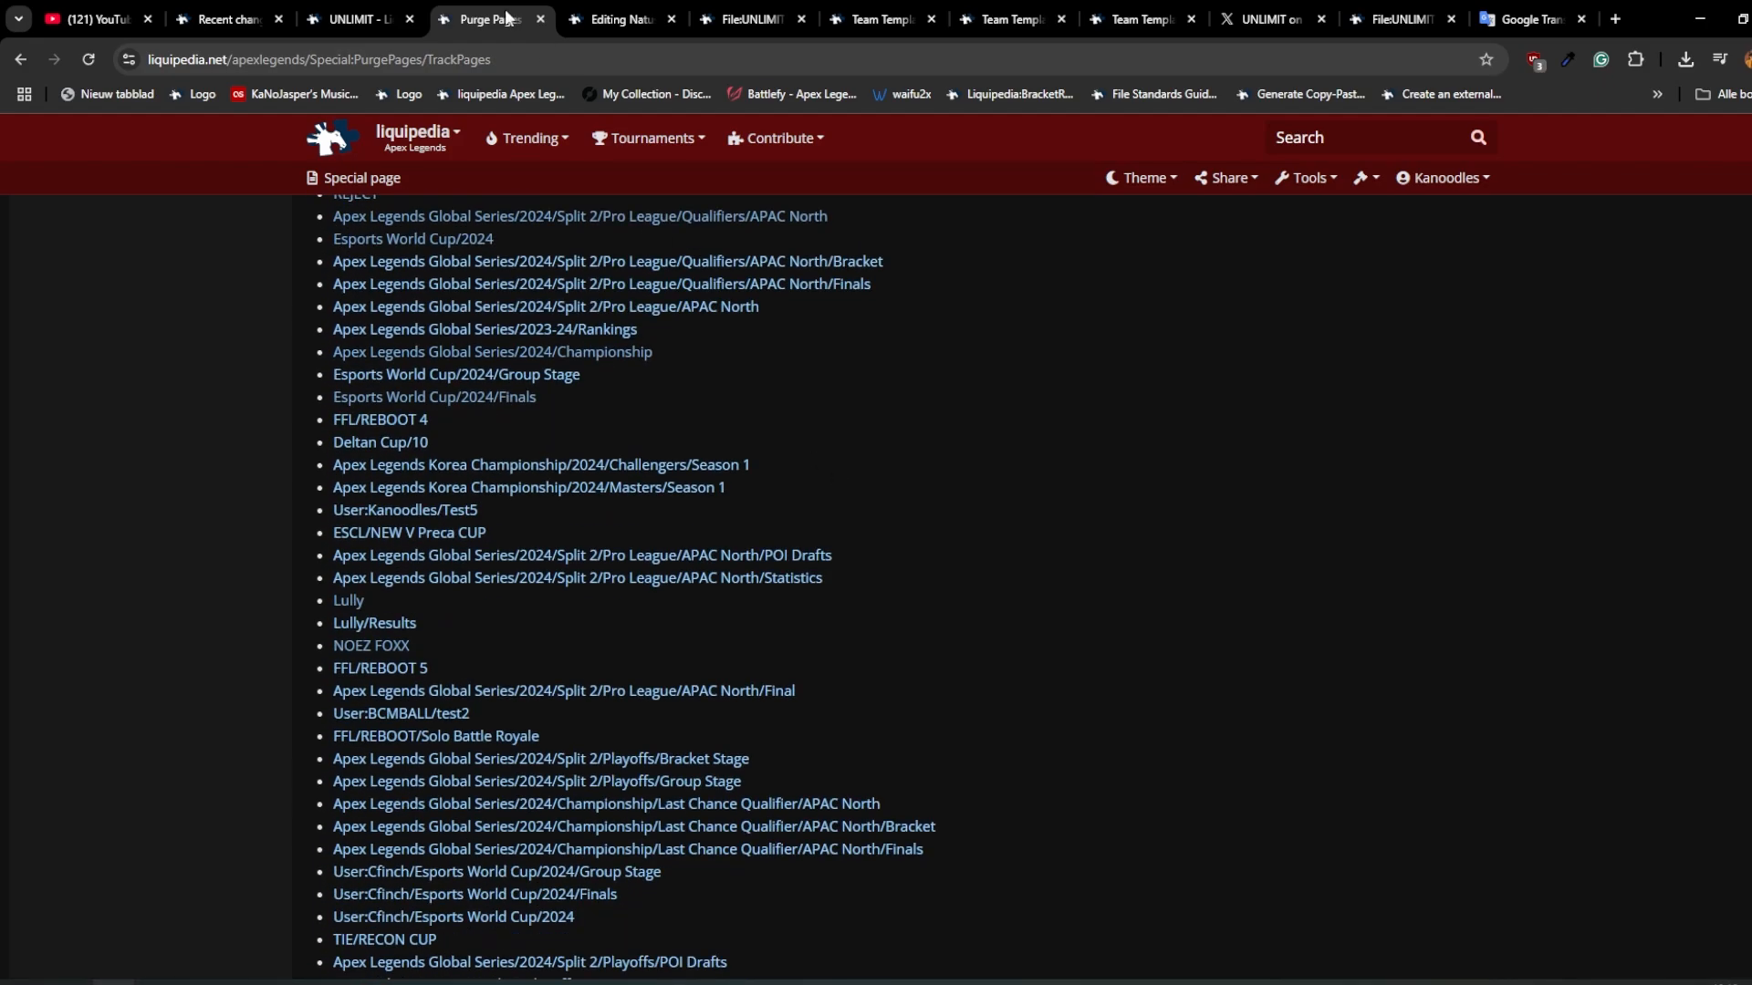
key(Home)
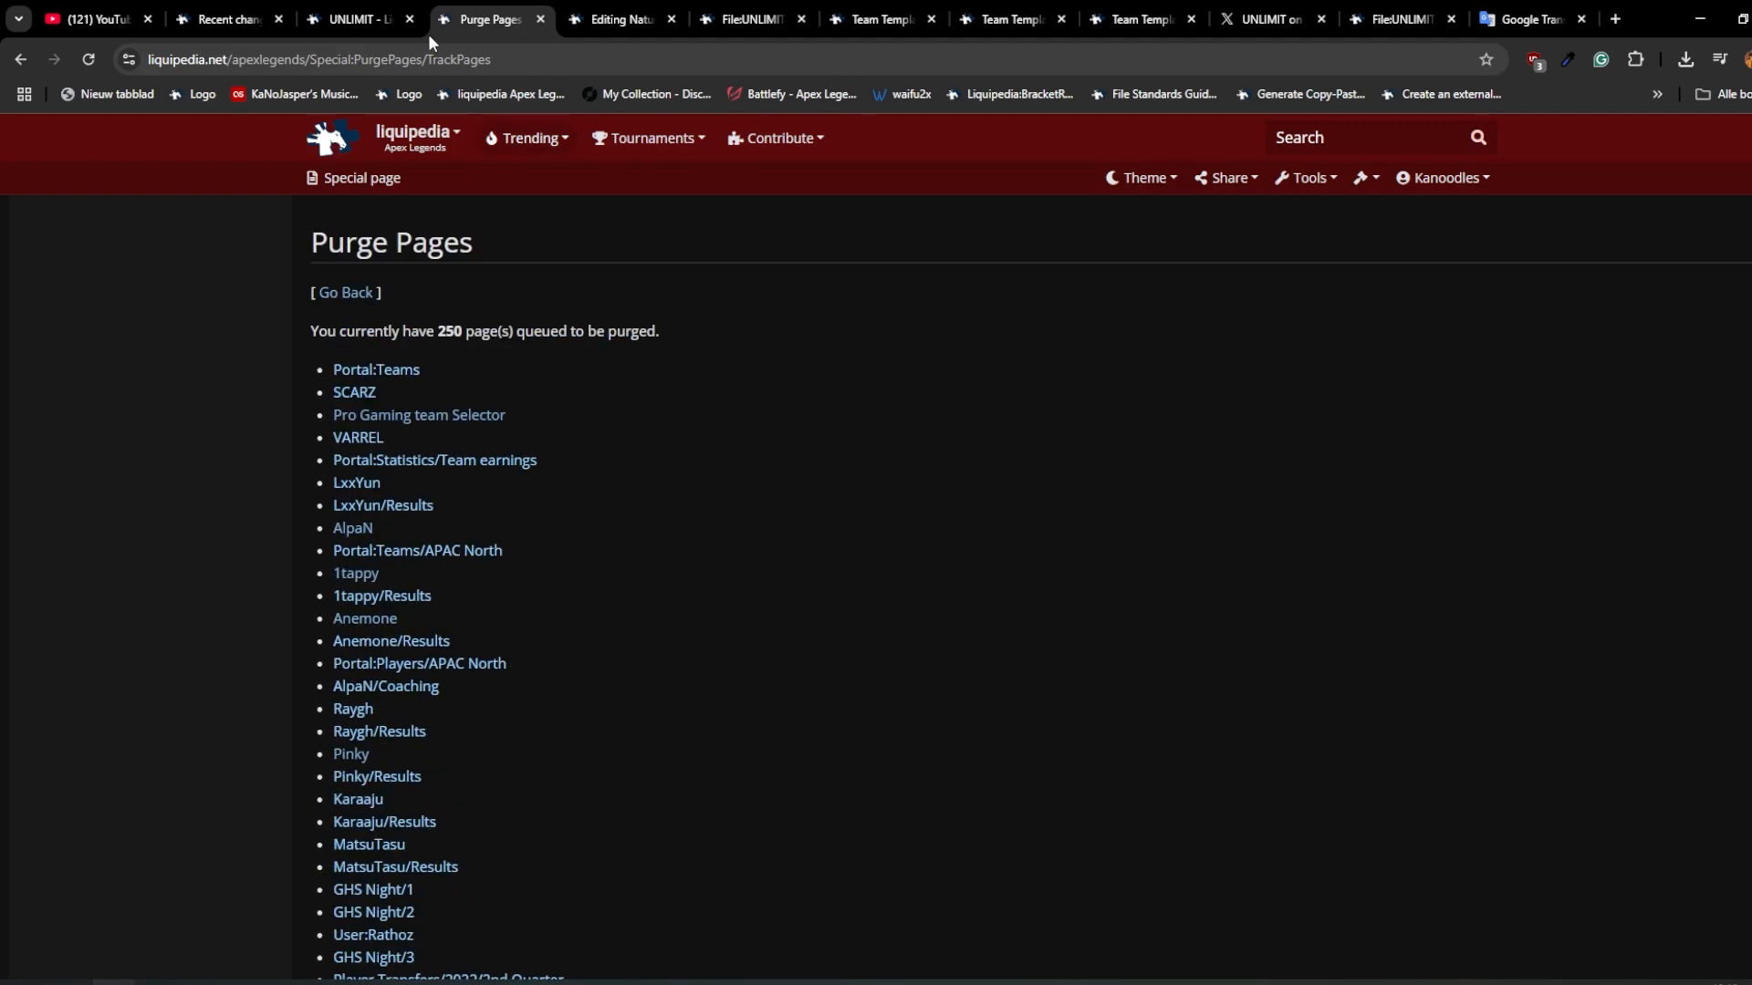
Step: Return to the UNLIMIT team page and look over its content from the logos up to the intro
click(374, 22)
scroll(682, 501, up, 20)
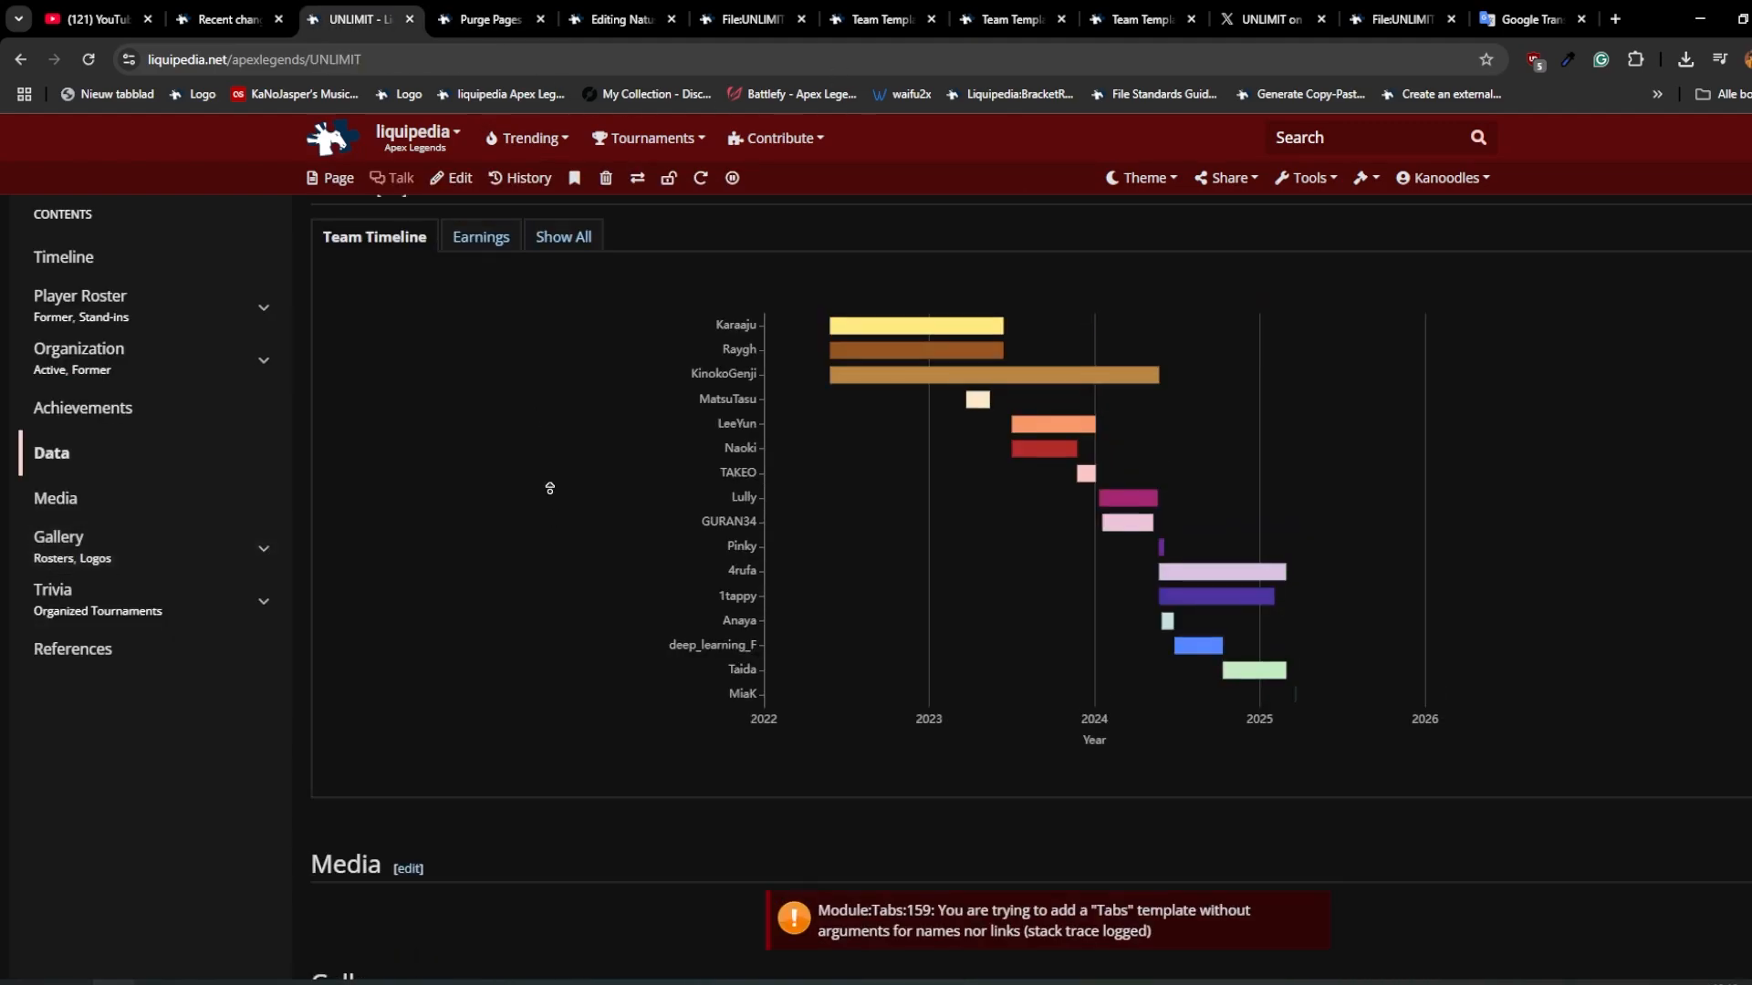
scroll(836, 413, up, 10)
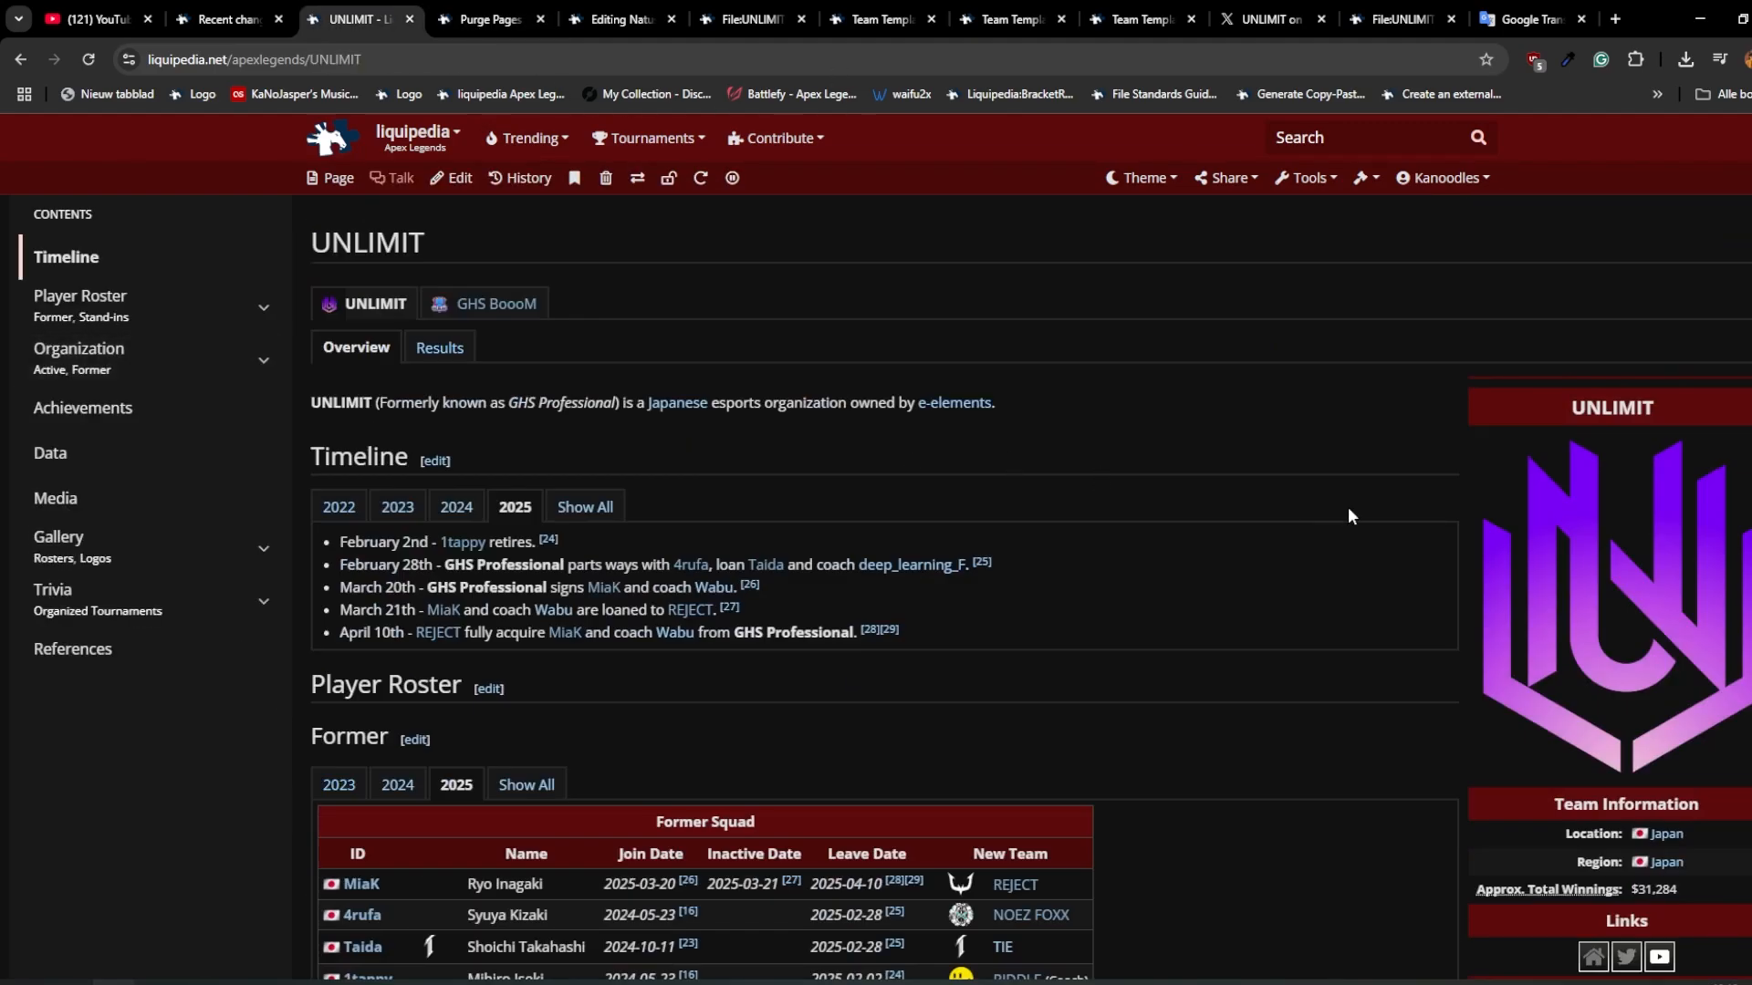